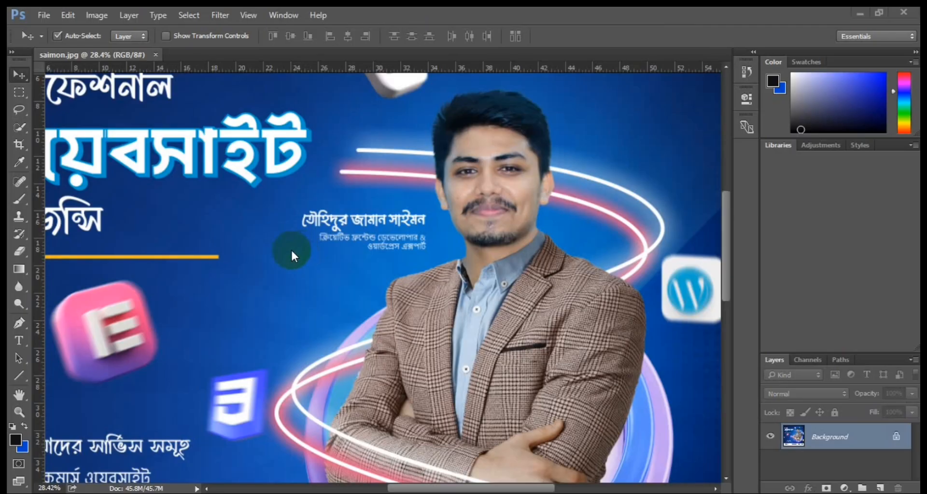
# Step: Close the saimon.jpg document
pyautogui.click(155, 55)
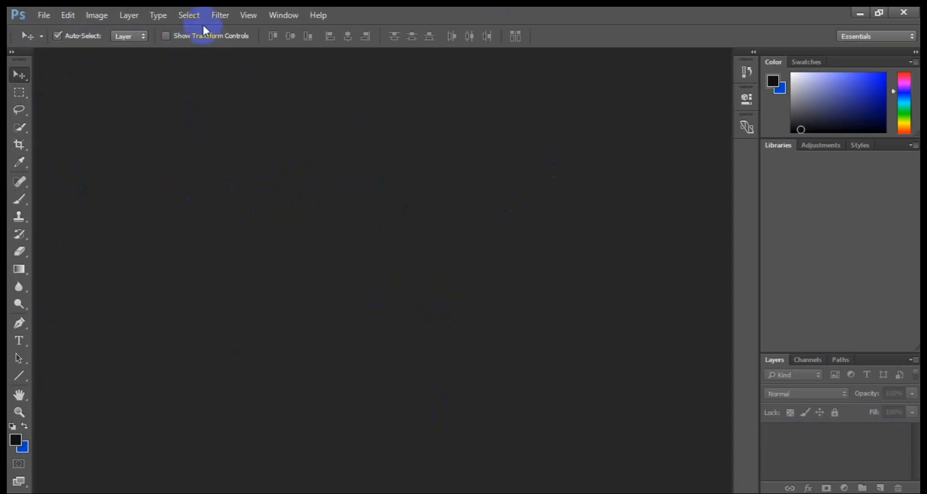
pyautogui.click(275, 15)
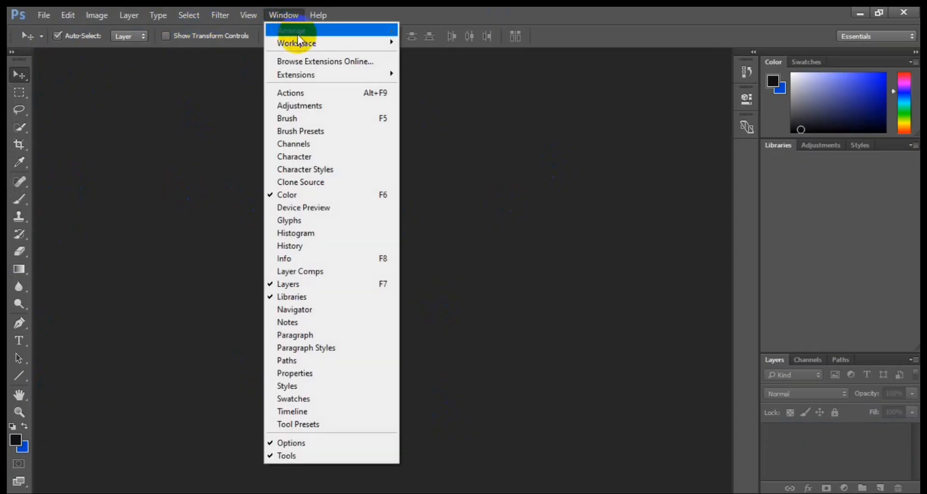
pyautogui.click(297, 43)
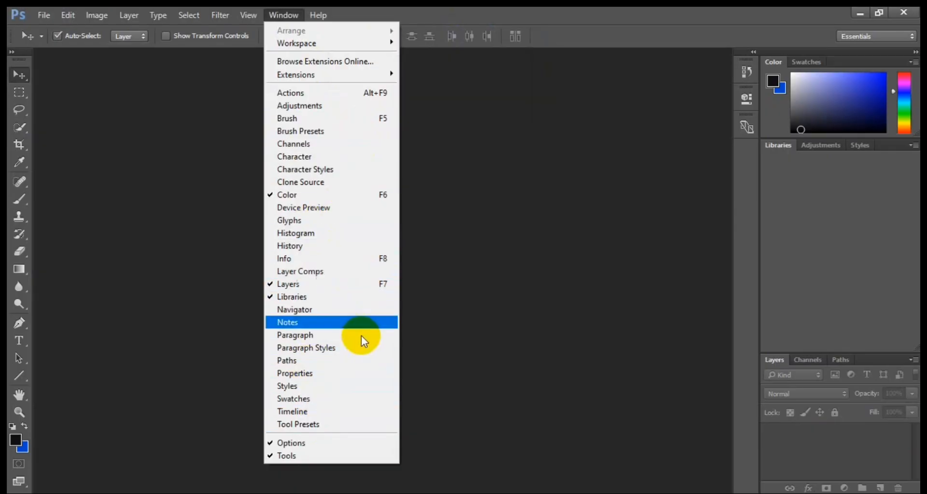
pyautogui.click(182, 191)
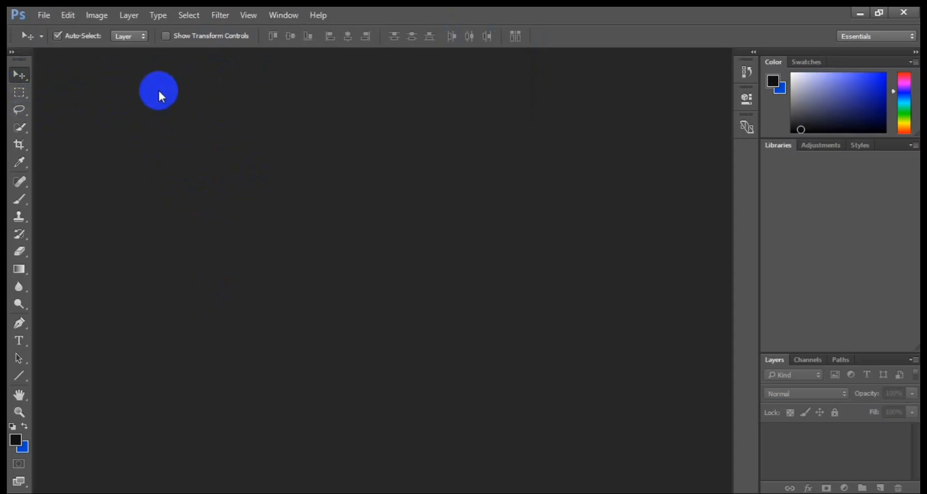
# Step: Open the image Black and Green Modern Youtube Thumbnail.jpg from the Downloads folder in Photoshop
pyautogui.click(45, 13)
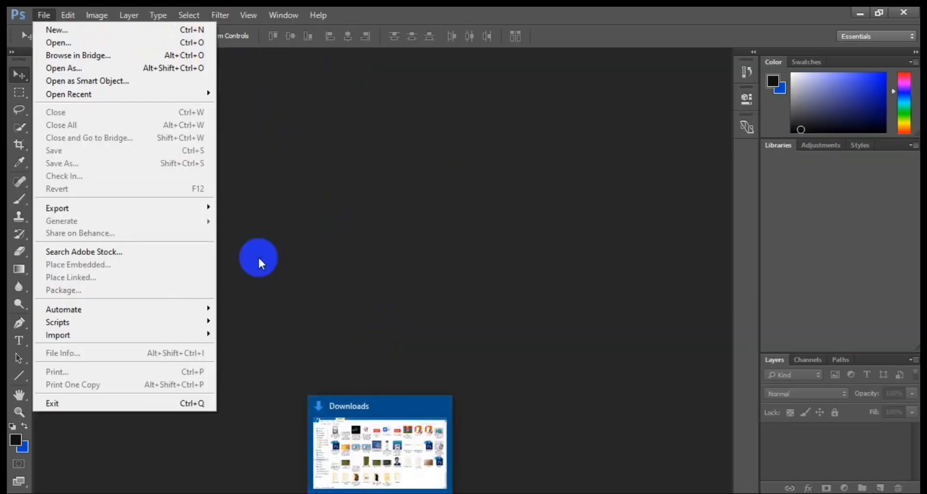
pyautogui.click(377, 492)
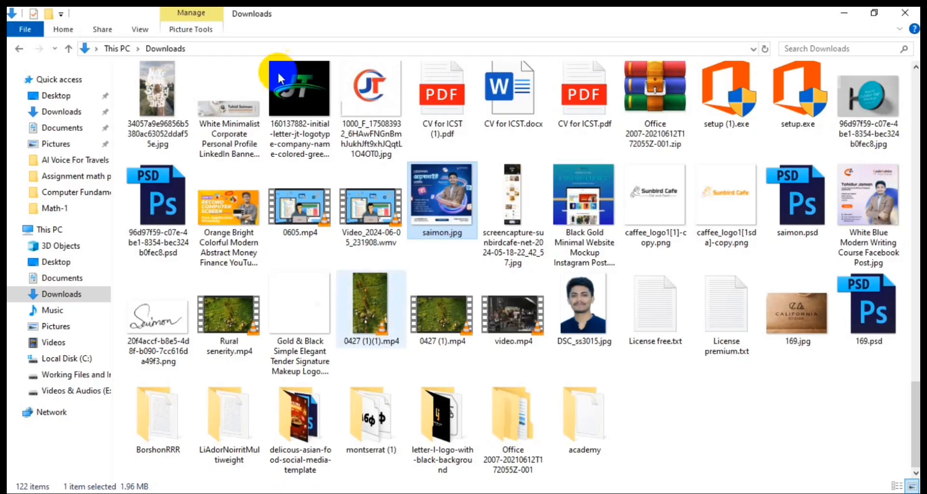
pyautogui.scroll(5, 265, 163)
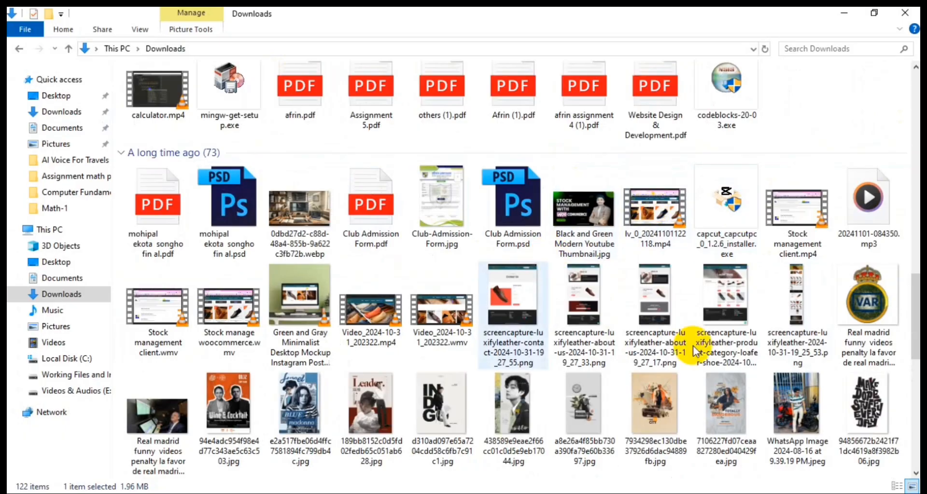
pyautogui.moveTo(599, 211); pyautogui.dragTo(348, 163)
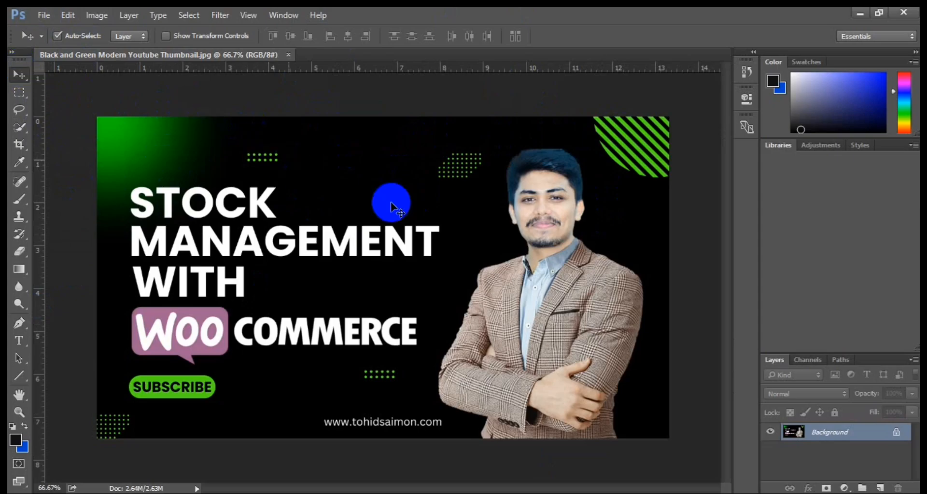
# Step: Unlock the Background layer of the thumbnail so that it can be moved
pyautogui.click(375, 237)
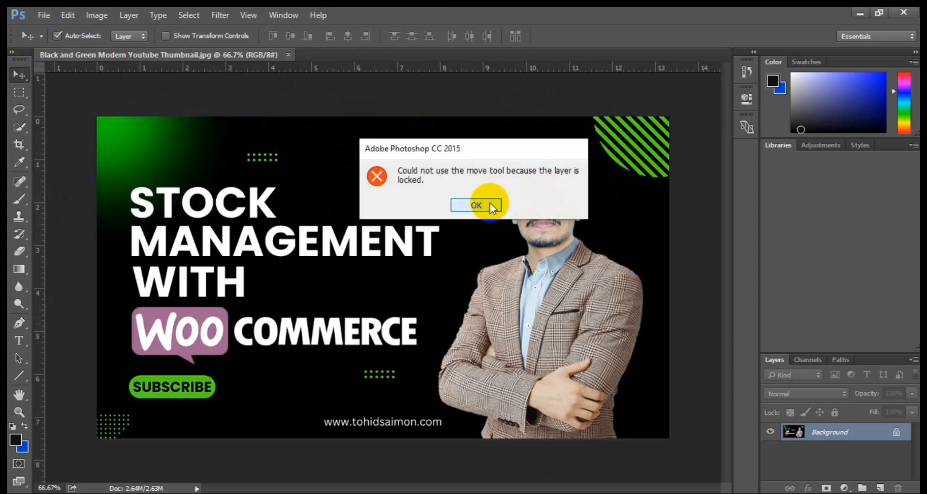
pyautogui.click(489, 203)
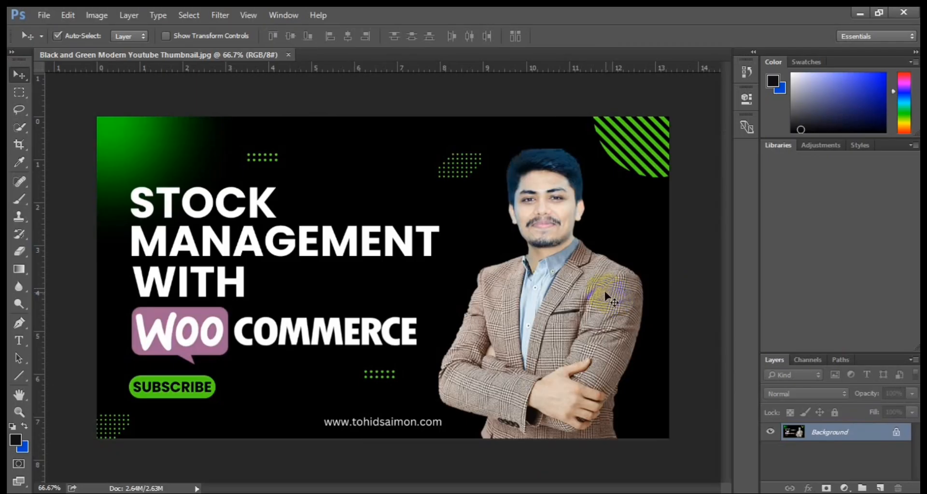
pyautogui.click(896, 434)
# Step: Move the unlocked layer slightly to the left on the canvas and undo the move
pyautogui.moveTo(322, 288); pyautogui.dragTo(302, 285)
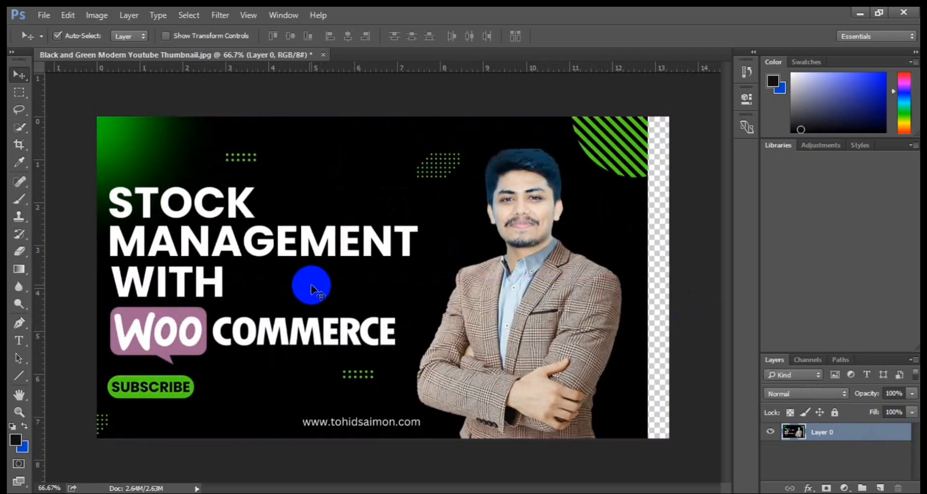
pyautogui.press('ctrl')
pyautogui.hotkey('ctrl', 'z')
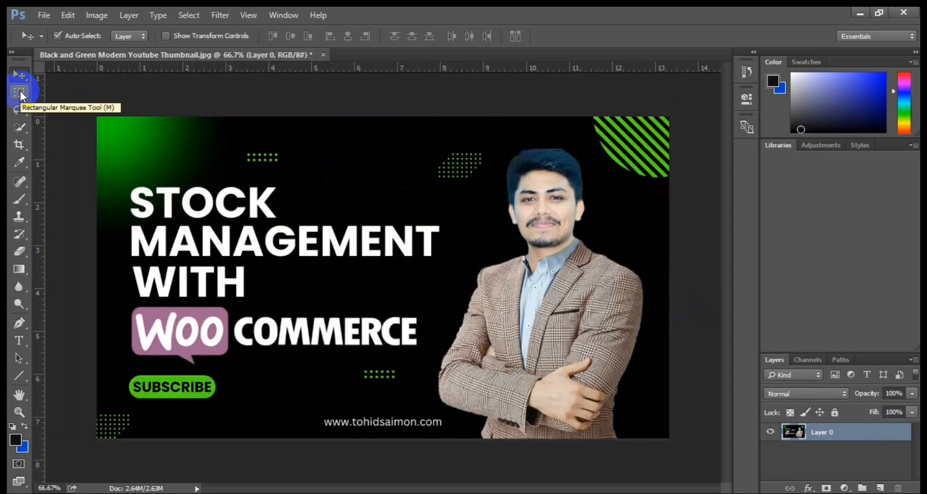
# Step: Draw a rectangular marquee selection over the upper middle of the thumbnail and clear it
pyautogui.click(19, 91)
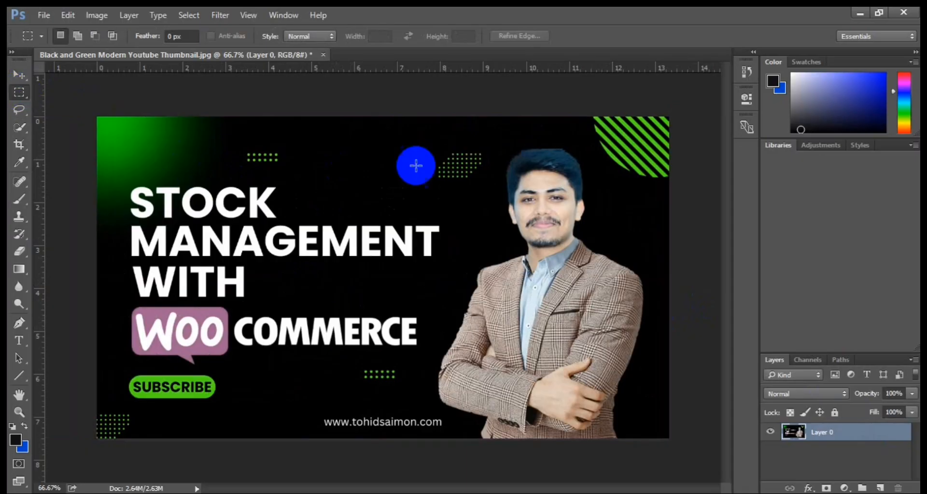
pyautogui.moveTo(270, 115); pyautogui.dragTo(467, 276)
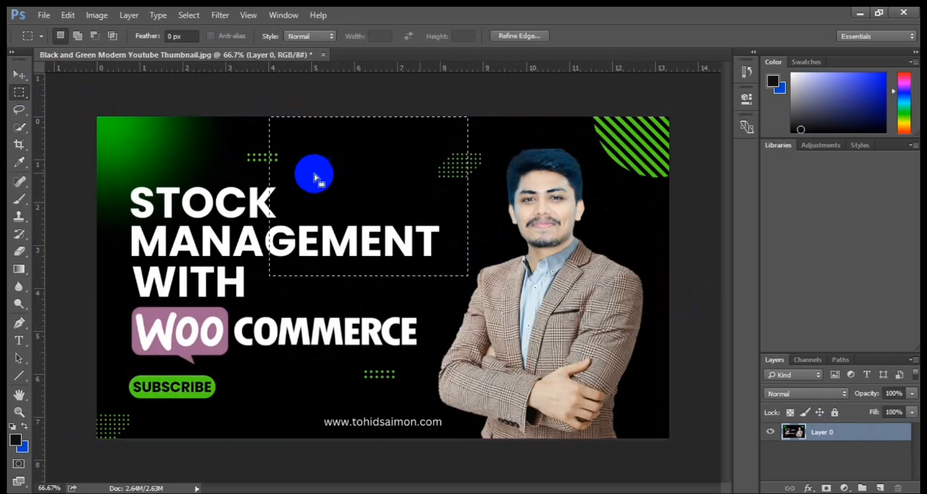
pyautogui.click(83, 129)
pyautogui.moveTo(22, 93); pyautogui.dragTo(56, 88)
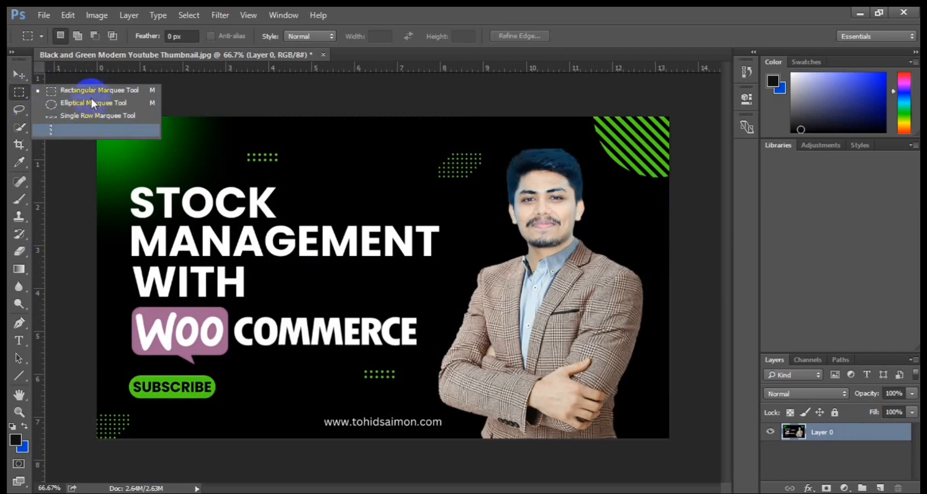
pyautogui.click(16, 94)
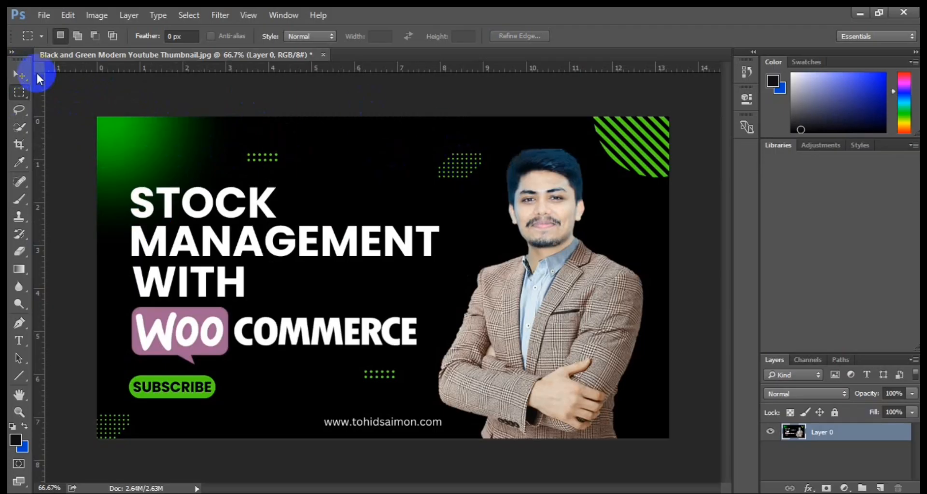
# Step: Draw a freehand Lasso selection around the upper-left dot pattern and replace it with one around the dots beside the man's head
pyautogui.click(21, 108)
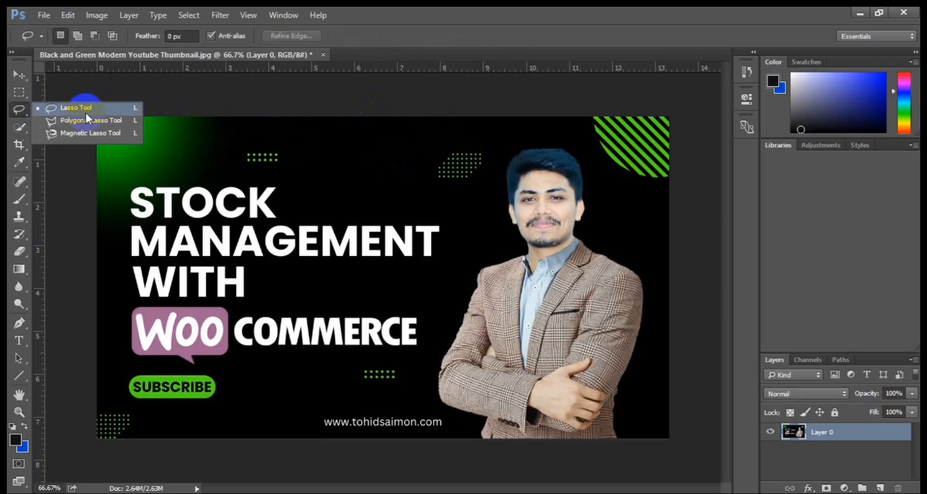
pyautogui.click(17, 113)
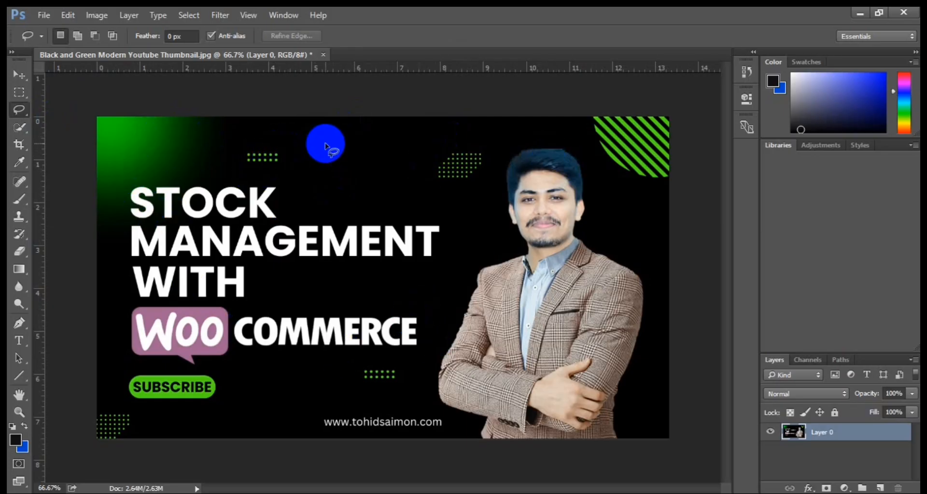
pyautogui.moveTo(324, 139)
pyautogui.mouseDown()
pyautogui.moveTo(292, 133)
pyautogui.moveTo(218, 153)
pyautogui.moveTo(222, 164)
pyautogui.moveTo(302, 173)
pyautogui.moveTo(335, 154)
pyautogui.moveTo(309, 143)
pyautogui.mouseUp()
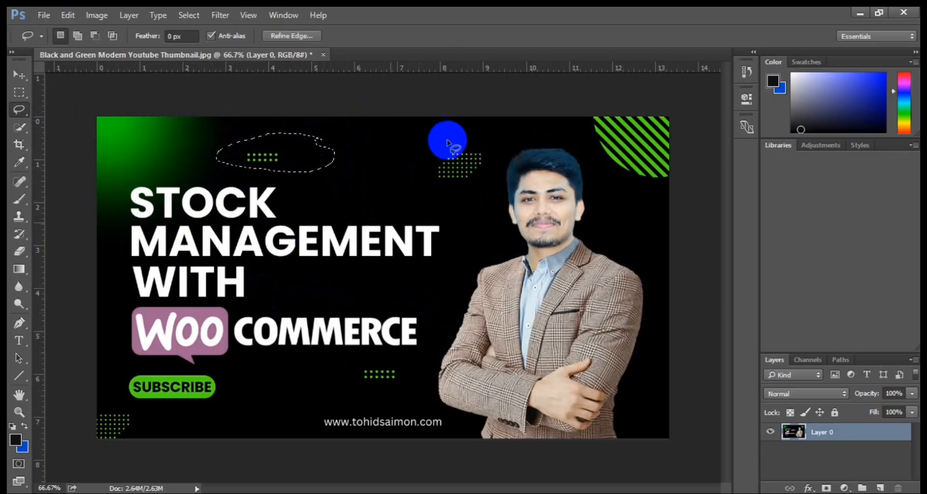
pyautogui.moveTo(511, 134)
pyautogui.mouseDown()
pyautogui.moveTo(408, 201)
pyautogui.moveTo(505, 141)
pyautogui.moveTo(504, 160)
pyautogui.mouseUp()
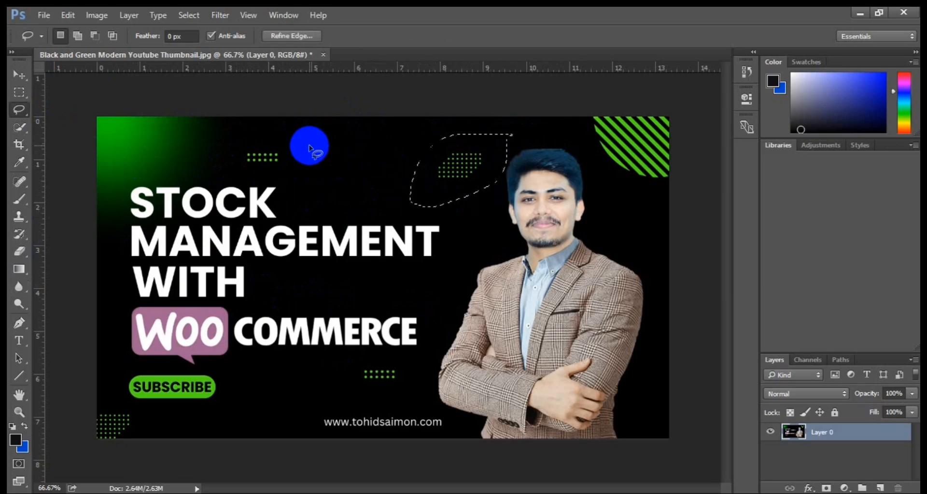
# Step: Add freehand Lasso areas around the upper-left dots and the dots below COMMERCE to the selection, and deselect everything
pyautogui.press('shift')
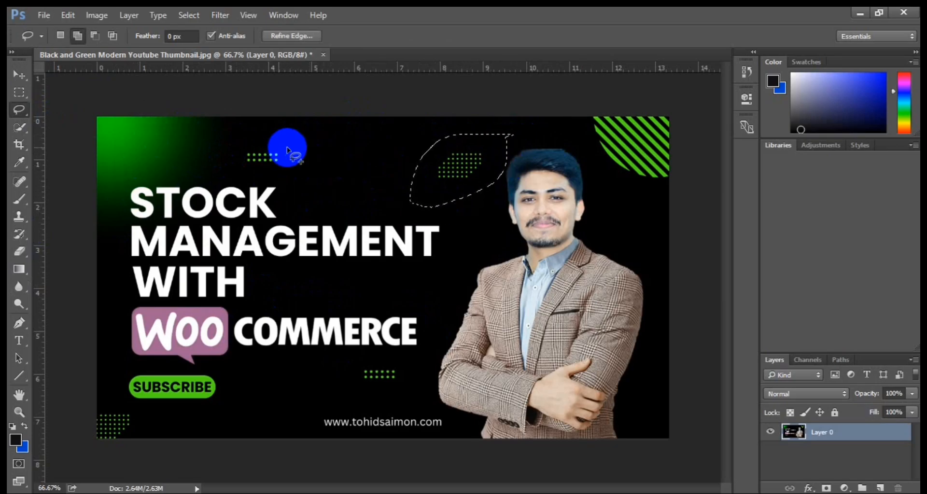
pyautogui.moveTo(313, 146)
pyautogui.mouseDown()
pyautogui.moveTo(253, 128)
pyautogui.moveTo(224, 155)
pyautogui.moveTo(259, 175)
pyautogui.moveTo(334, 169)
pyautogui.moveTo(298, 138)
pyautogui.mouseUp()
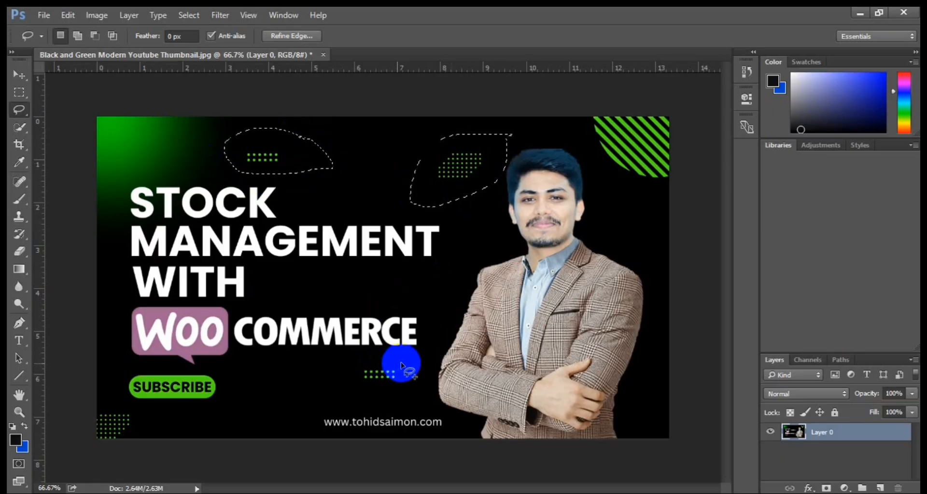
pyautogui.moveTo(370, 358)
pyautogui.mouseDown()
pyautogui.moveTo(377, 401)
pyautogui.moveTo(417, 391)
pyautogui.moveTo(415, 362)
pyautogui.moveTo(388, 359)
pyautogui.mouseUp()
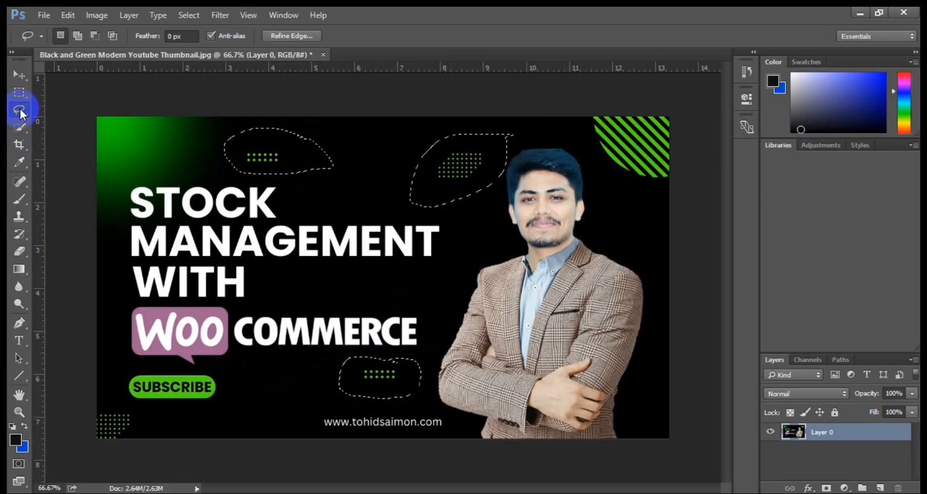
pyautogui.hotkey('ctrl', 'd')
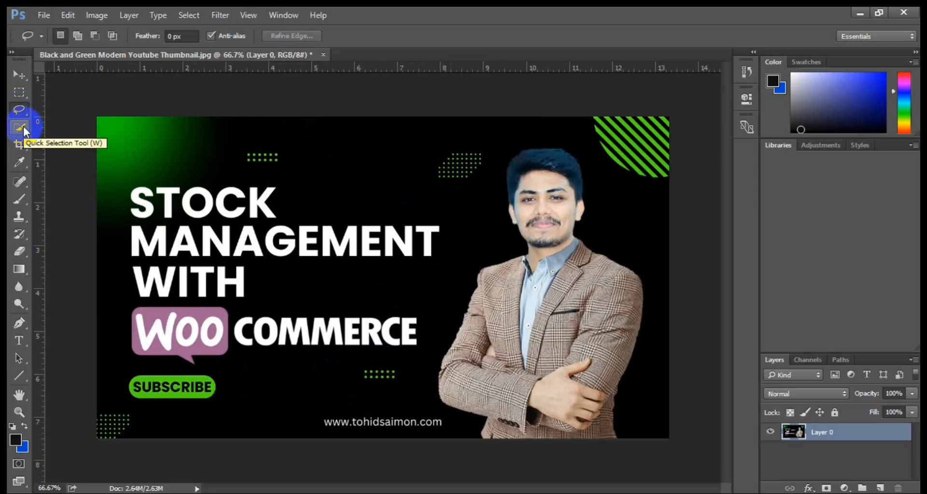
# Step: Select the thumbnail's black background with the Magic Wand tool at tolerance 32 and deselect it
pyautogui.click(23, 126)
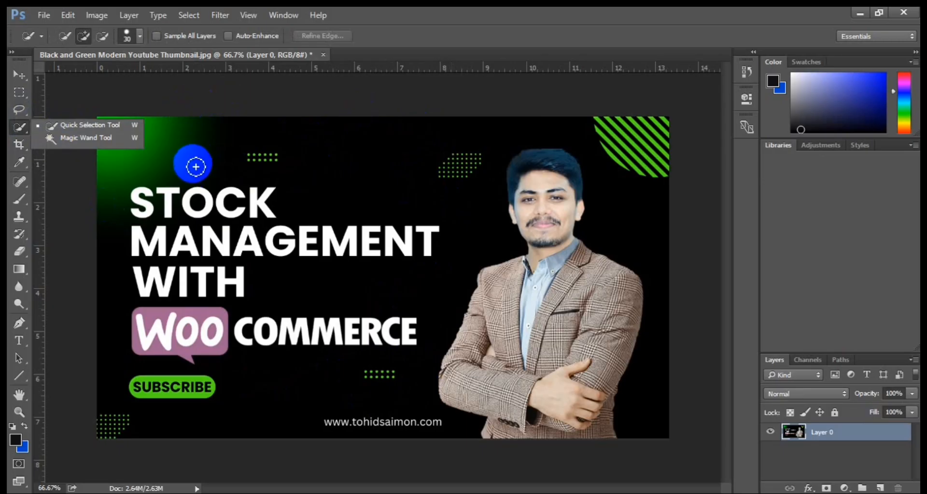
pyautogui.click(93, 137)
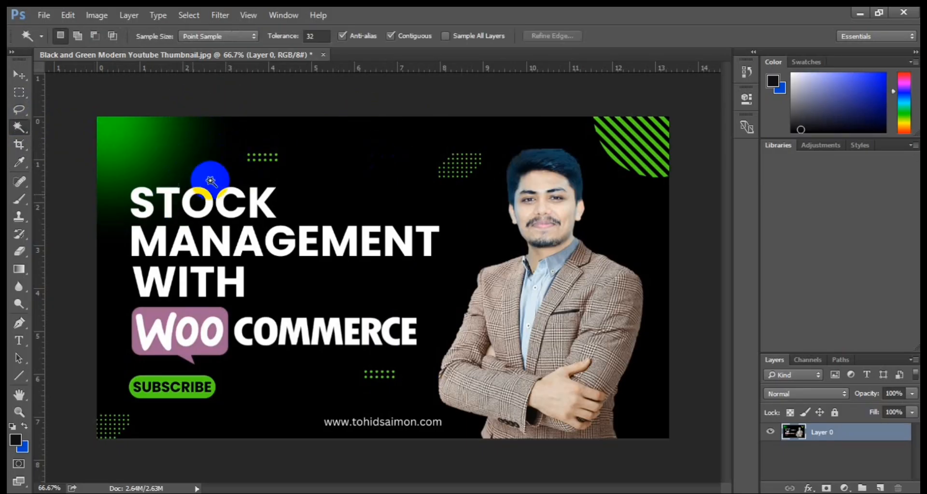
pyautogui.click(385, 179)
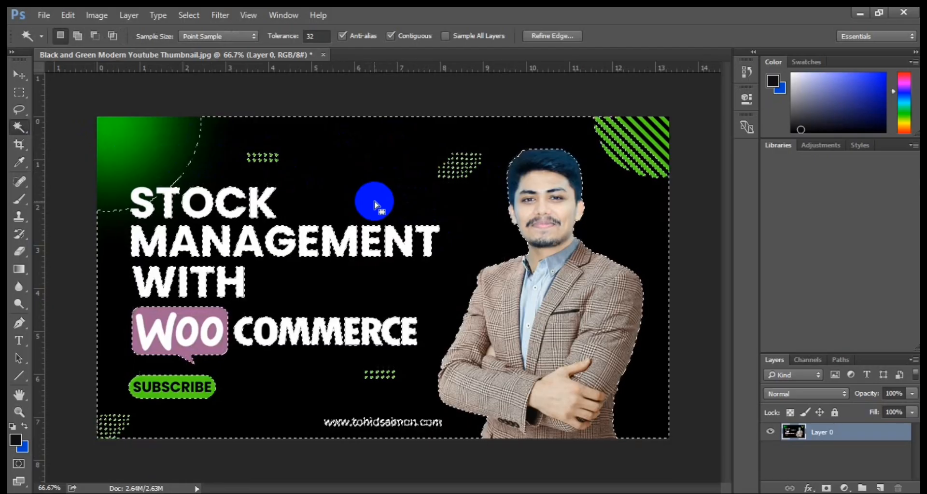
pyautogui.hotkey('ctrl', 'd')
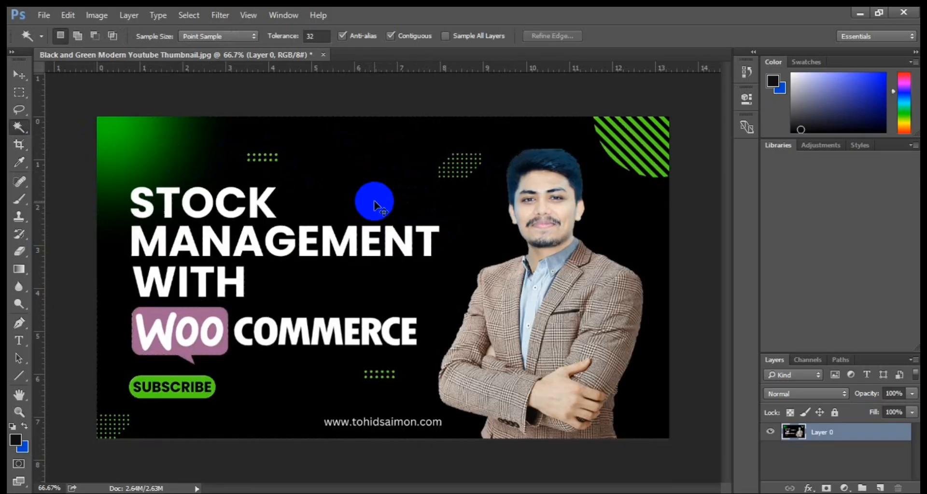
# Step: Brush over the background around the man and the text with the Quick Selection tool and clear the selection
pyautogui.rightClick(19, 127)
pyautogui.click(71, 126)
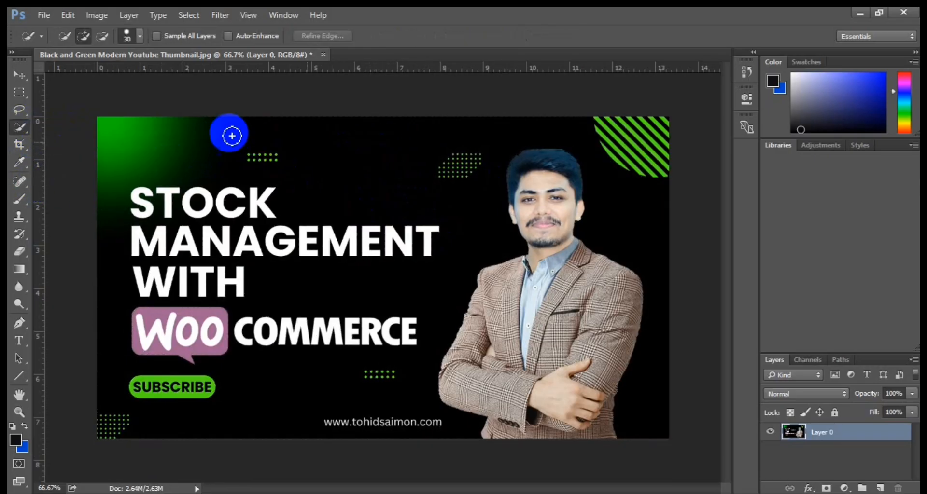
pyautogui.moveTo(232, 135)
pyautogui.mouseDown()
pyautogui.moveTo(167, 136)
pyautogui.moveTo(334, 128)
pyautogui.mouseUp()
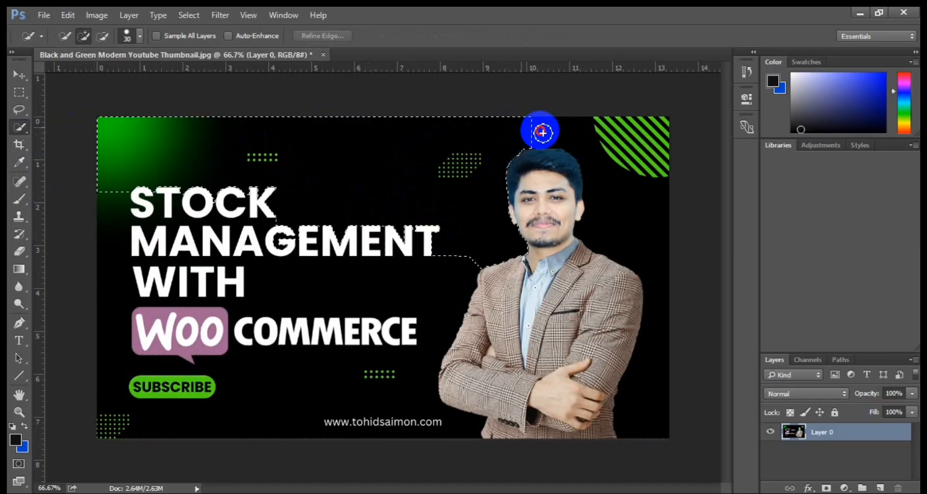
pyautogui.moveTo(584, 136)
pyautogui.mouseDown()
pyautogui.moveTo(642, 246)
pyautogui.moveTo(611, 175)
pyautogui.moveTo(587, 152)
pyautogui.moveTo(446, 160)
pyautogui.moveTo(324, 184)
pyautogui.moveTo(199, 278)
pyautogui.moveTo(153, 336)
pyautogui.moveTo(159, 355)
pyautogui.moveTo(298, 349)
pyautogui.mouseUp()
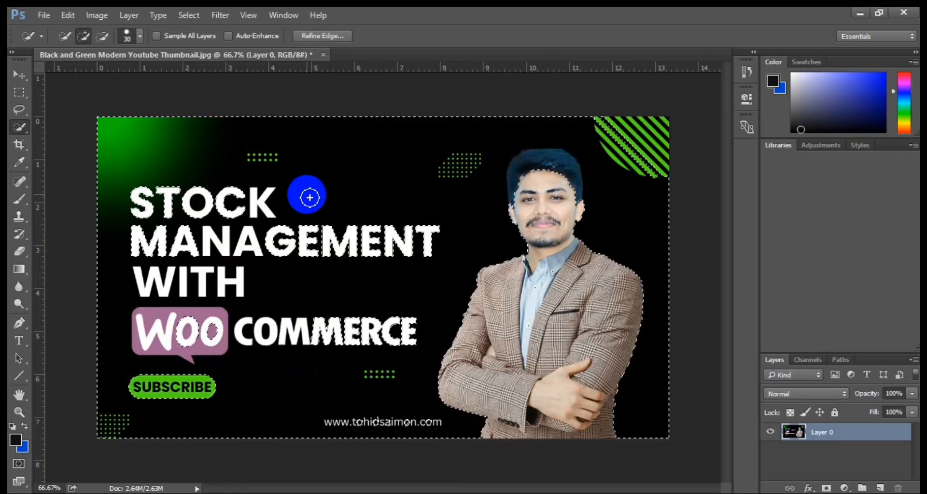
pyautogui.hotkey('ctrl', 'd')
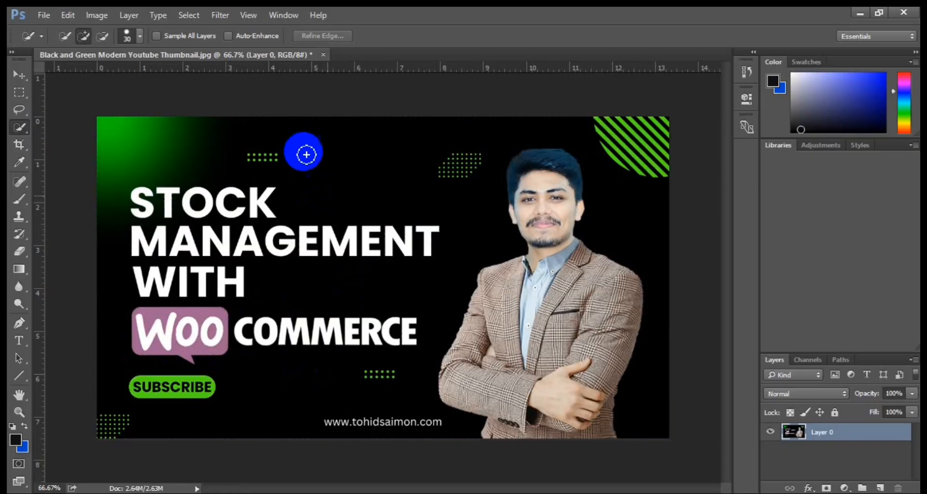
# Step: Start a crop with the 4 : 5 (8 : 10) ratio and shift the image until the man sits inside the frame
pyautogui.click(18, 144)
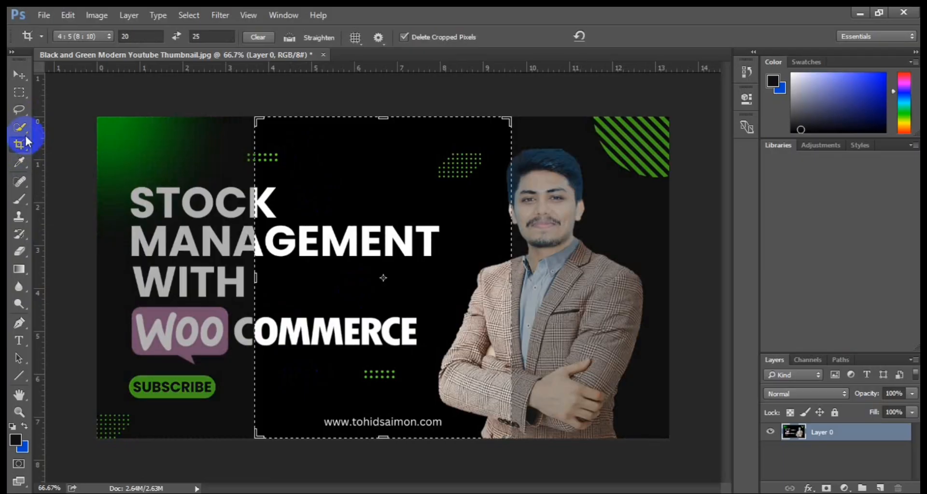
pyautogui.click(86, 36)
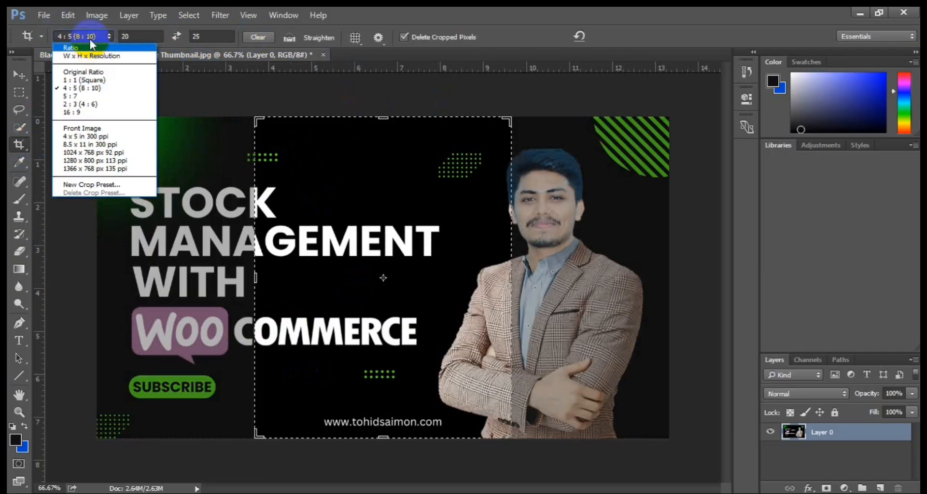
pyautogui.click(87, 32)
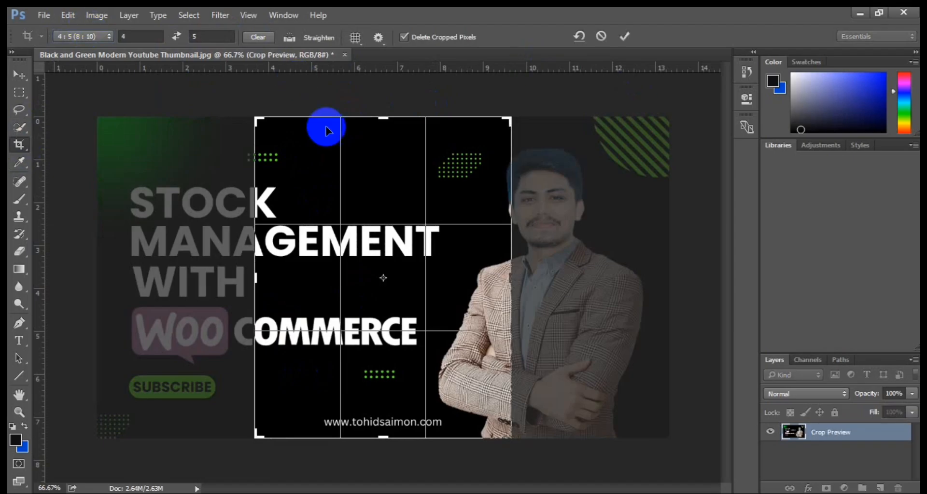
pyautogui.moveTo(467, 193); pyautogui.dragTo(333, 190)
# Step: Clear both crop aspect-ratio values, widen the crop frame to include more of the text, and cancel the crop
pyautogui.click(153, 41)
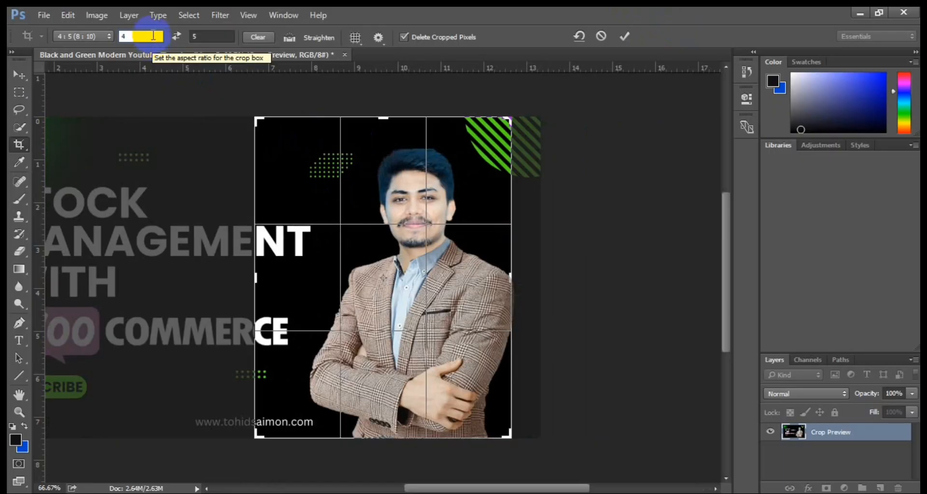
pyautogui.press('BackSpace')
pyautogui.click(204, 35)
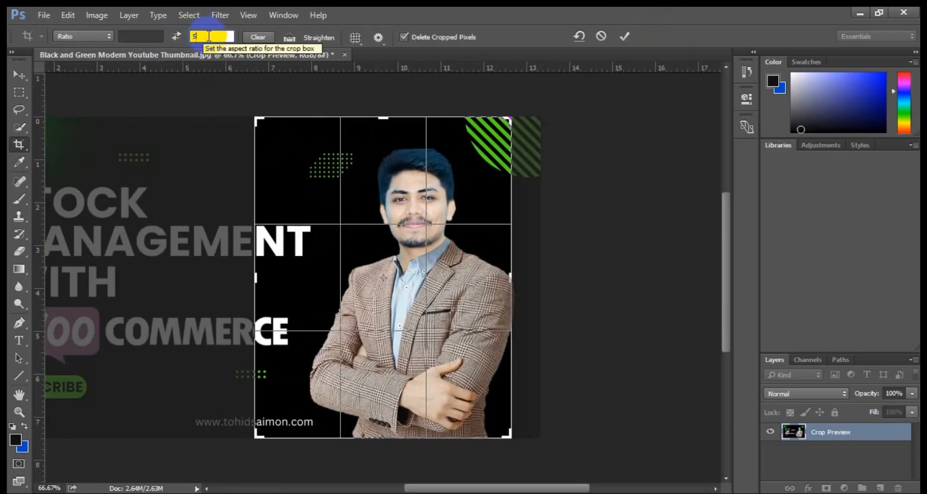
pyautogui.press('BackSpace')
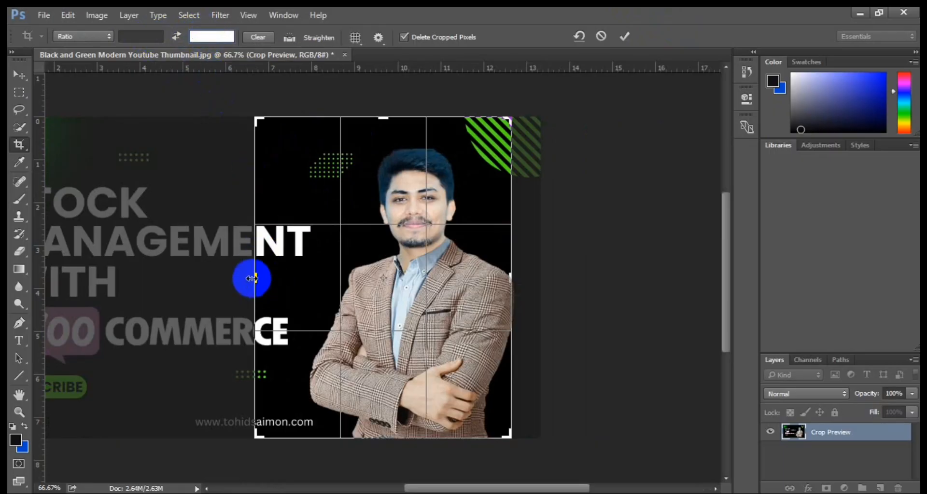
pyautogui.moveTo(256, 277); pyautogui.dragTo(155, 265)
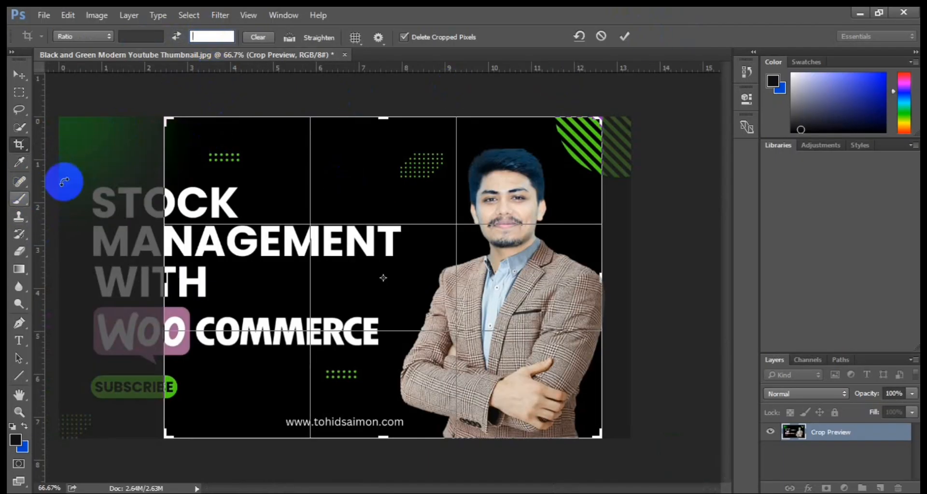
pyautogui.click(599, 37)
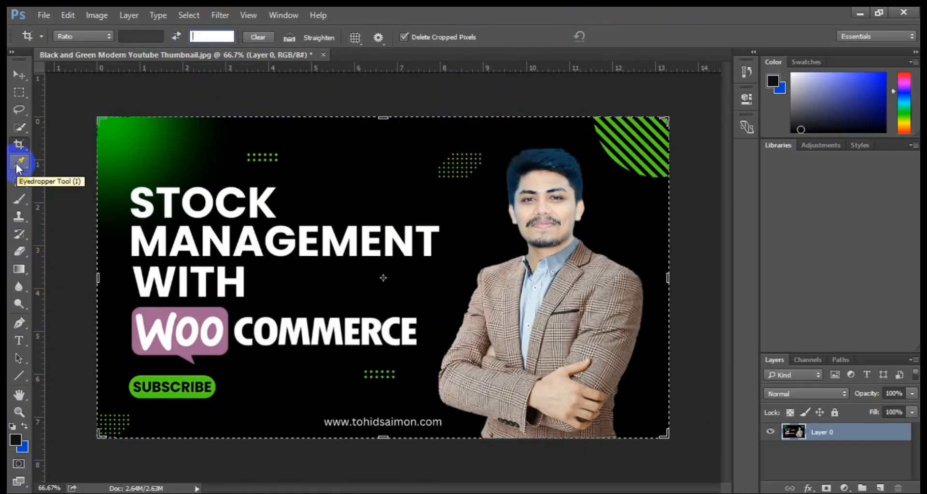
# Step: Sample foreground colours with the Eyedropper from the green gradient and the green corner stripes, ending on the purple WOO badge
pyautogui.click(16, 78)
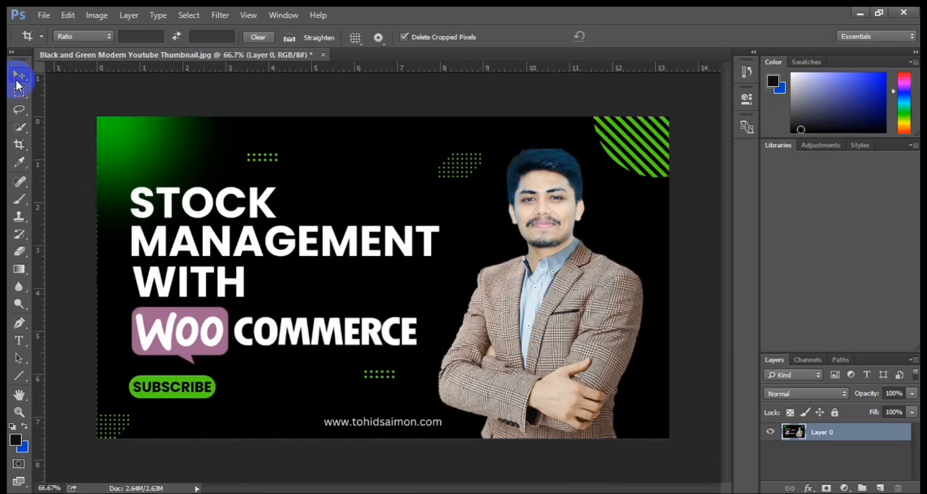
pyautogui.click(16, 162)
pyautogui.moveTo(186, 107); pyautogui.dragTo(155, 124)
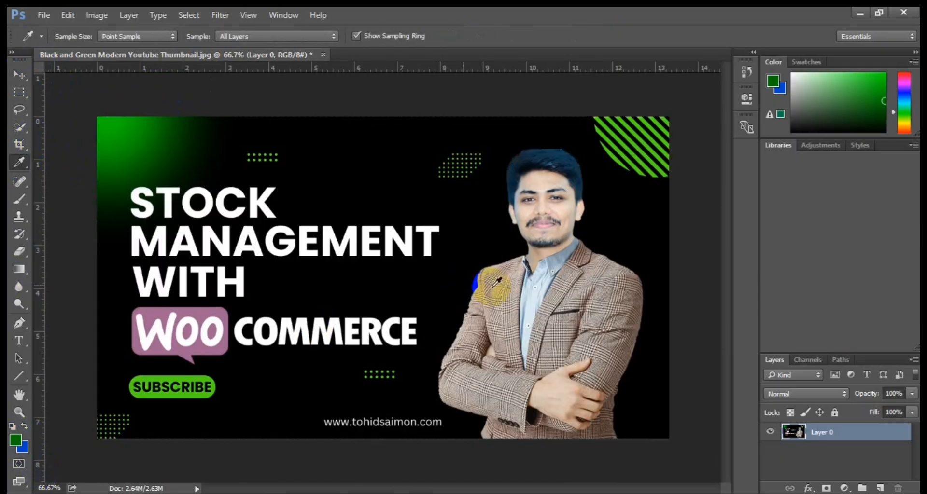
pyautogui.moveTo(567, 235); pyautogui.dragTo(642, 145)
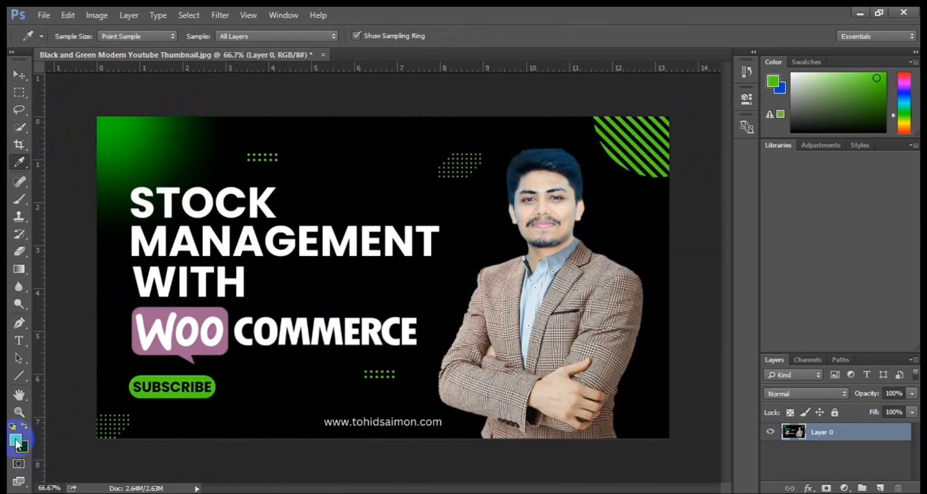
pyautogui.click(168, 319)
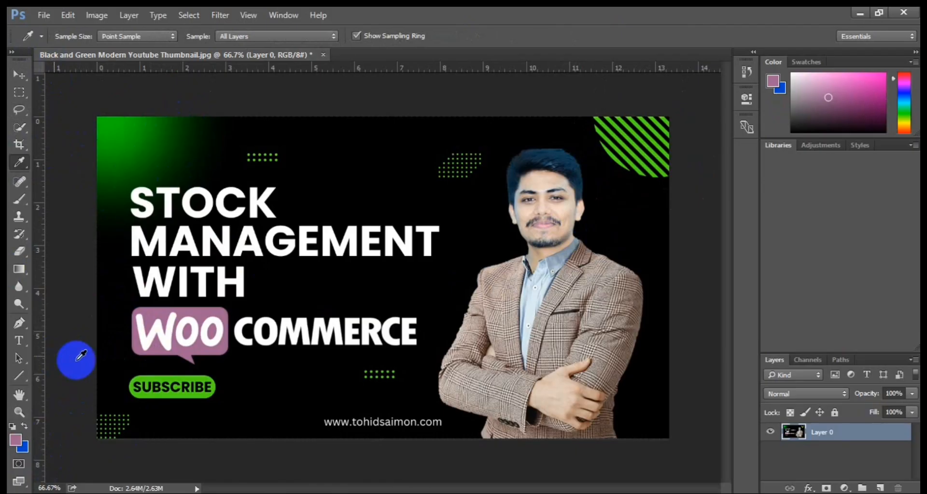
# Step: Paint over the dot row above STOCK with the Content-Aware Spot Healing Brush and undo the healing
pyautogui.click(20, 182)
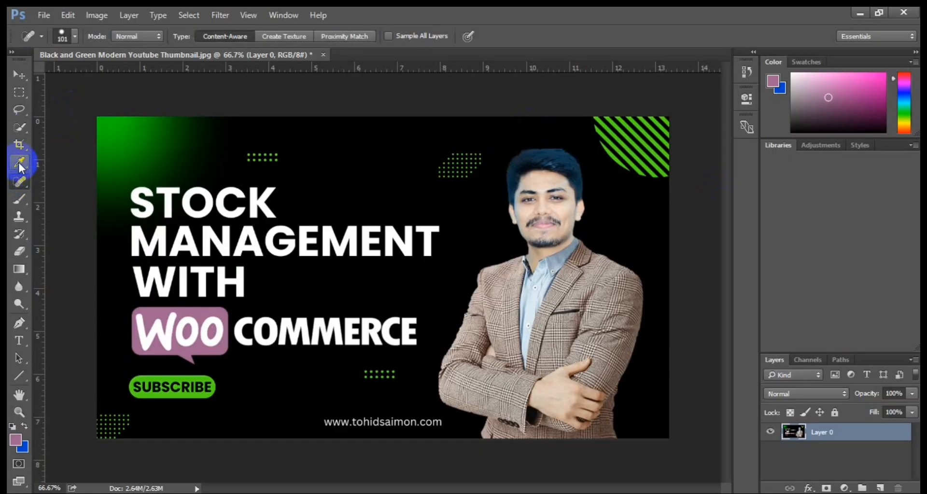
pyautogui.moveTo(261, 149)
pyautogui.mouseDown()
pyautogui.moveTo(291, 139)
pyautogui.moveTo(233, 145)
pyautogui.moveTo(280, 155)
pyautogui.mouseUp()
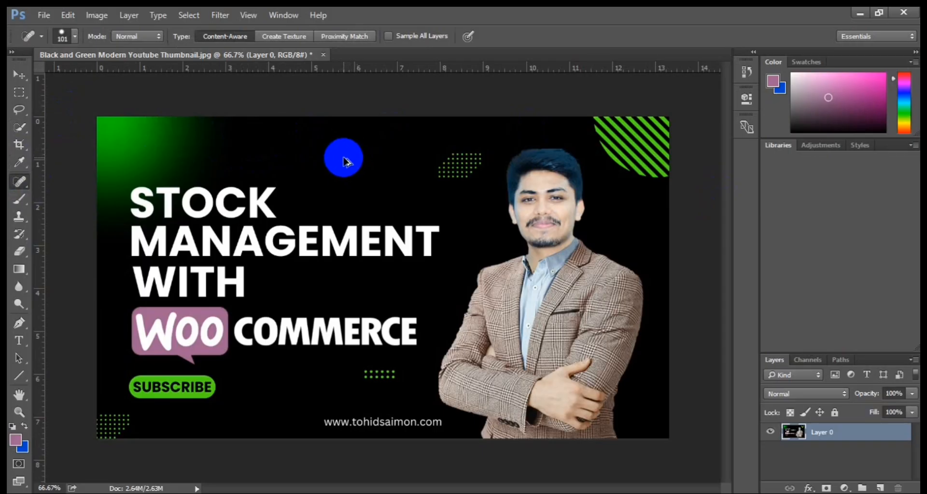
pyautogui.moveTo(331, 145); pyautogui.dragTo(352, 165)
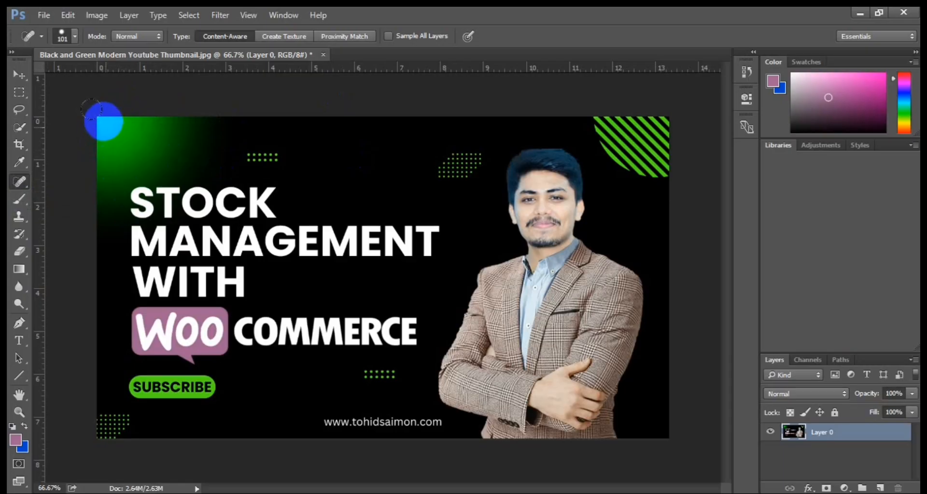
# Step: Clone the dot row above STOCK toward the man's head with the Clone Stamp at 90% opacity and undo the strokes
pyautogui.click(22, 201)
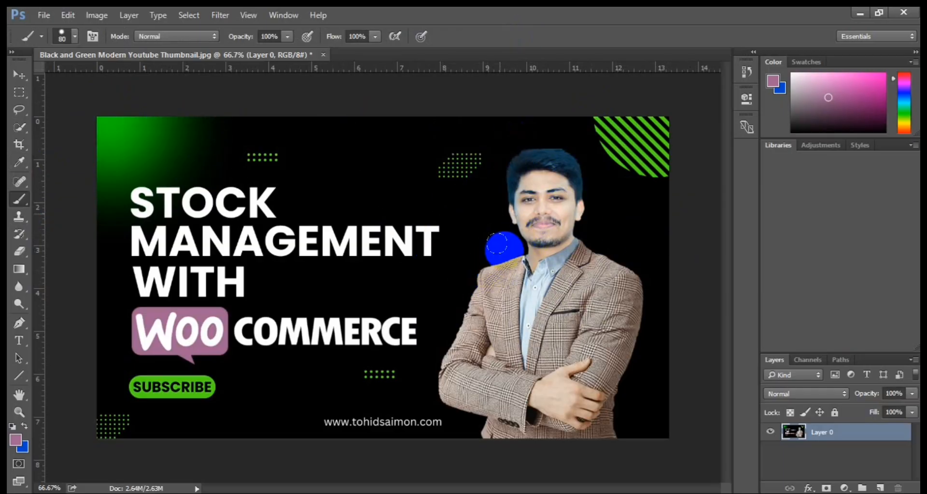
pyautogui.click(20, 217)
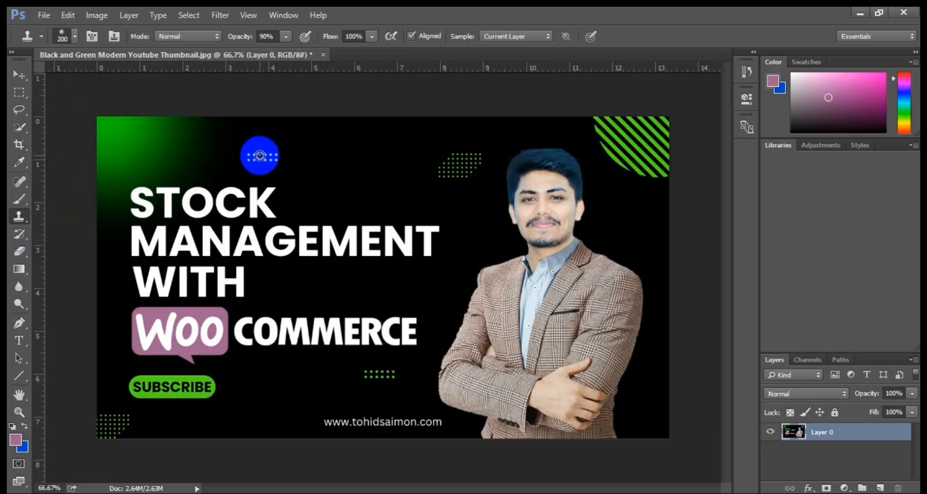
pyautogui.moveTo(235, 132)
pyautogui.mouseDown()
pyautogui.moveTo(326, 135)
pyautogui.moveTo(525, 102)
pyautogui.mouseUp()
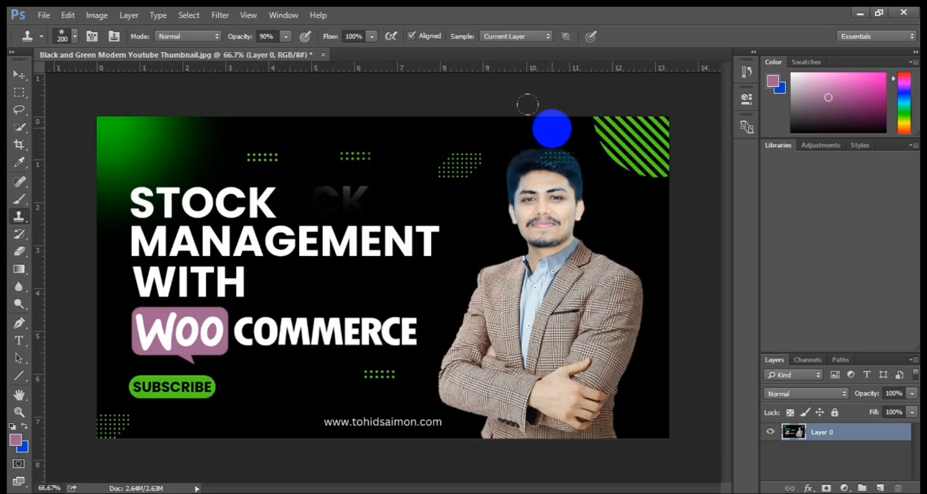
pyautogui.hotkey('ctrl', 'alt', 'z')
pyautogui.hotkey('ctrl', 'alt', 'z')
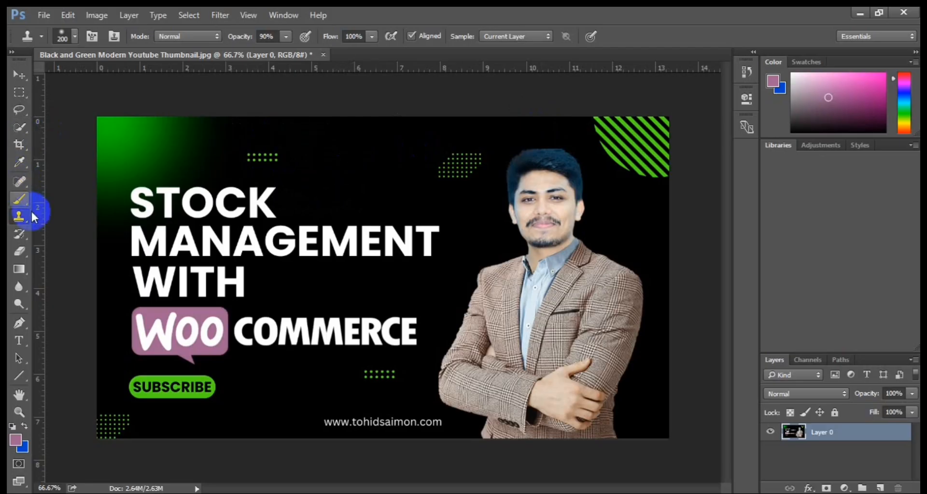
# Step: Erase the dot pattern beside the man's head with the Eraser at 100% opacity and undo the erasing
pyautogui.click(16, 252)
pyautogui.moveTo(469, 145)
pyautogui.mouseDown()
pyautogui.moveTo(424, 190)
pyautogui.moveTo(489, 171)
pyautogui.moveTo(460, 186)
pyautogui.moveTo(472, 159)
pyautogui.moveTo(491, 158)
pyautogui.moveTo(464, 158)
pyautogui.moveTo(490, 153)
pyautogui.moveTo(474, 168)
pyautogui.moveTo(479, 177)
pyautogui.moveTo(438, 179)
pyautogui.moveTo(458, 184)
pyautogui.moveTo(485, 161)
pyautogui.moveTo(437, 163)
pyautogui.mouseUp()
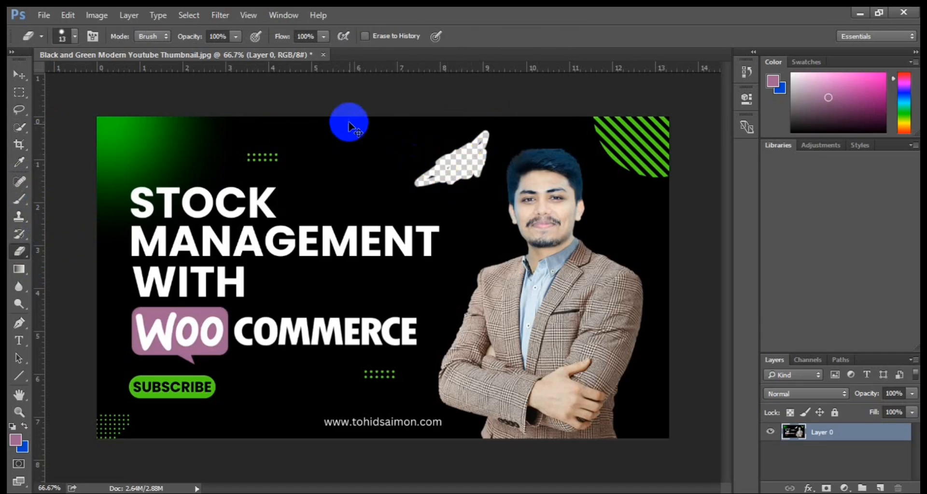
pyautogui.hotkey('ctrl', 'z')
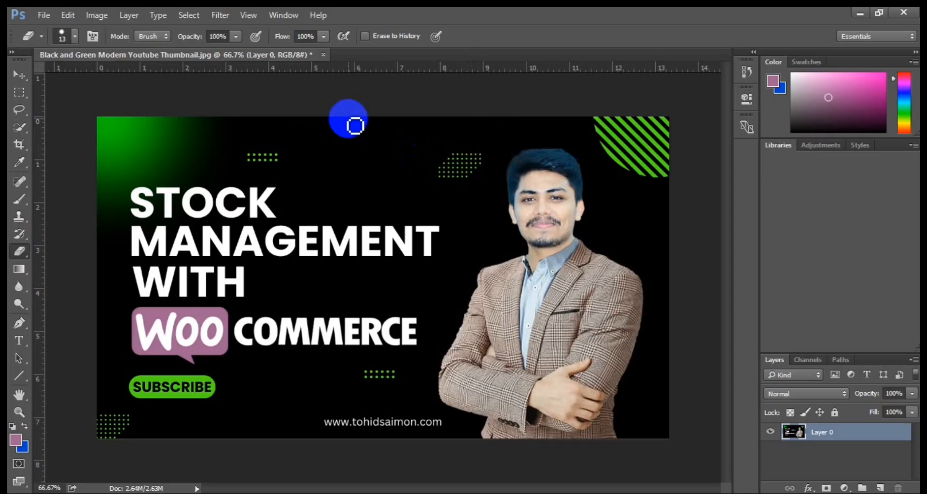
pyautogui.press('v')
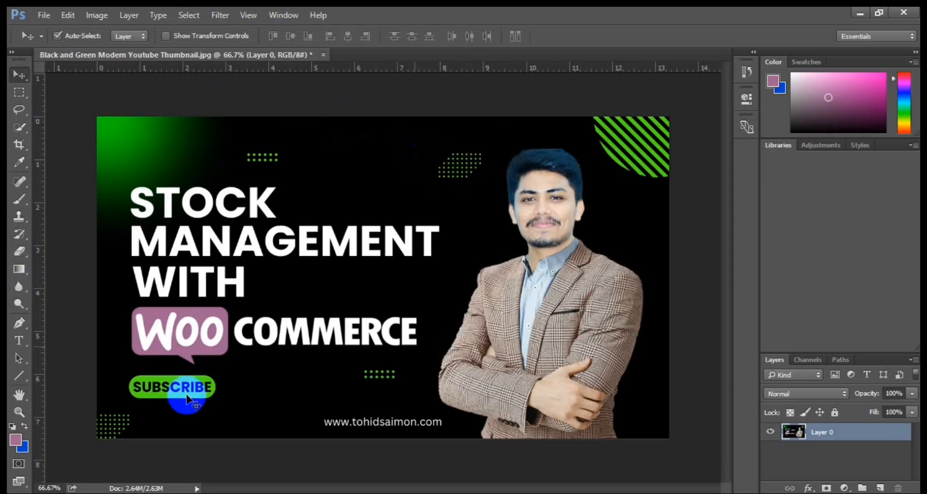
# Step: Draw a closed Pen tool path around the dot row above STOCK and convert it to a selection
pyautogui.click(20, 322)
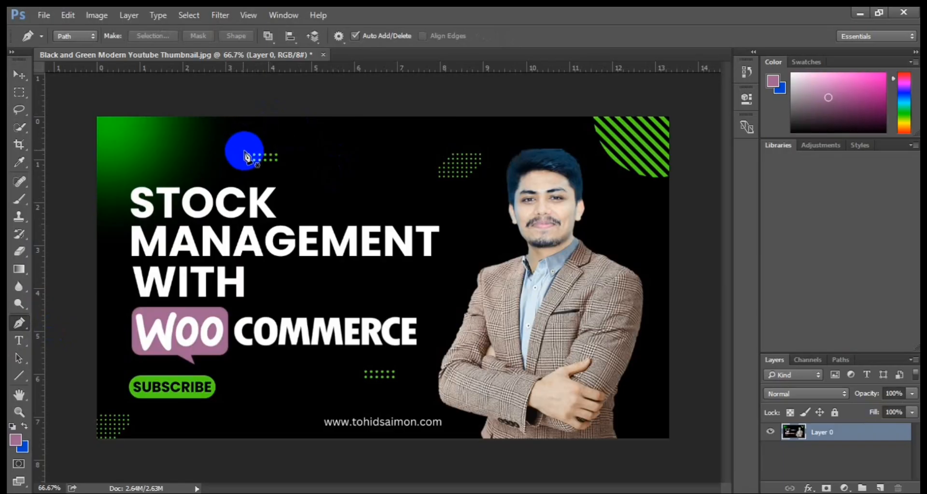
pyautogui.click(247, 146)
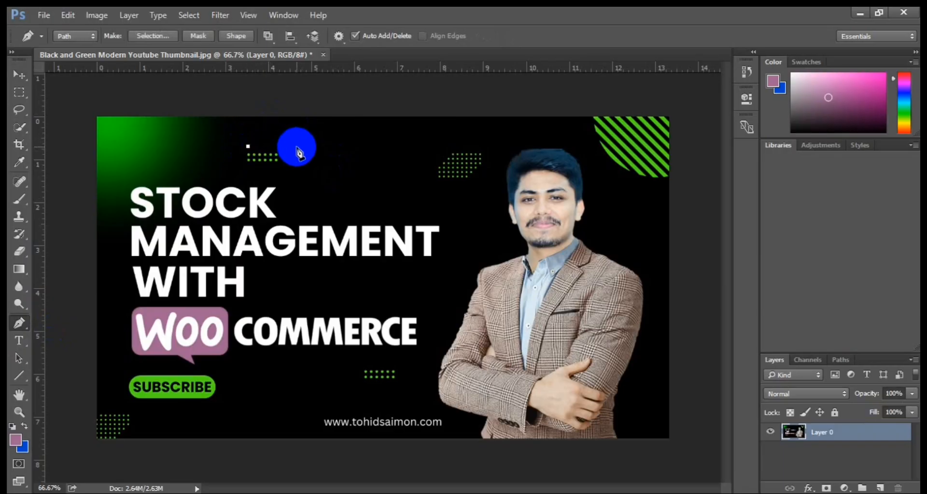
pyautogui.click(297, 147)
pyautogui.click(317, 165)
pyautogui.moveTo(309, 181); pyautogui.dragTo(316, 183)
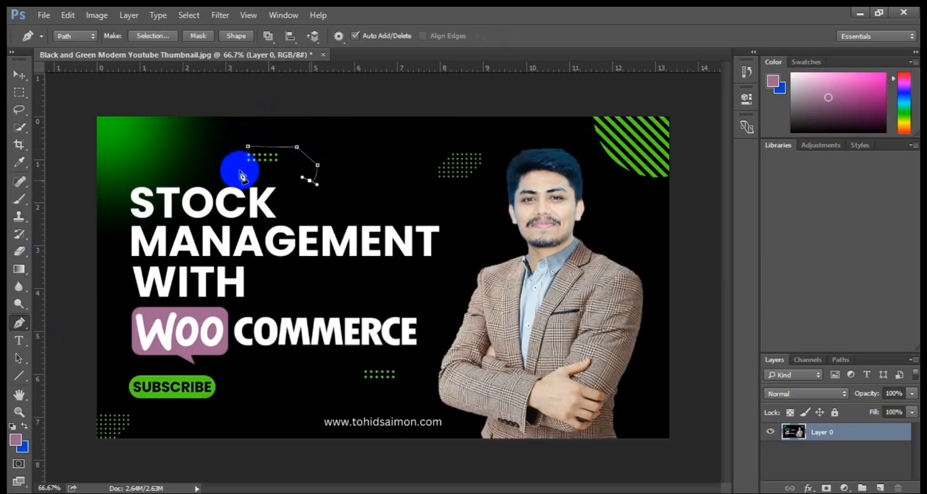
pyautogui.click(232, 172)
pyautogui.click(210, 145)
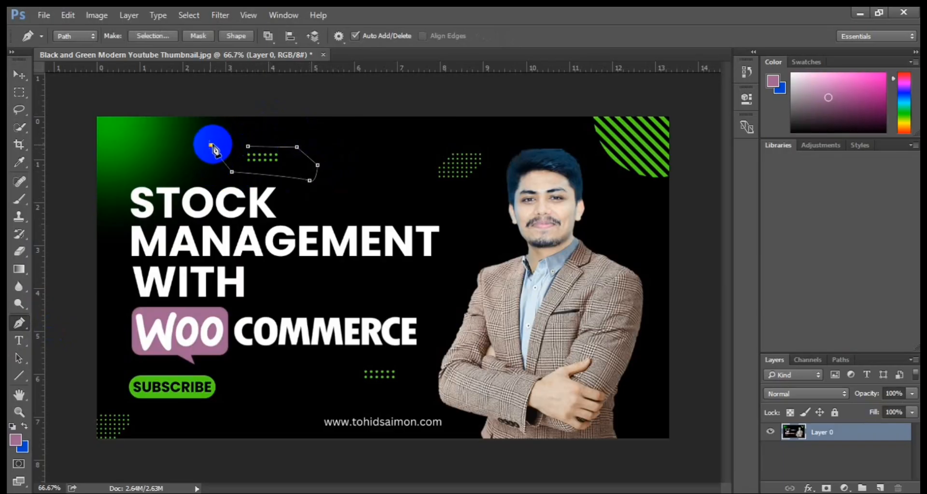
pyautogui.click(248, 147)
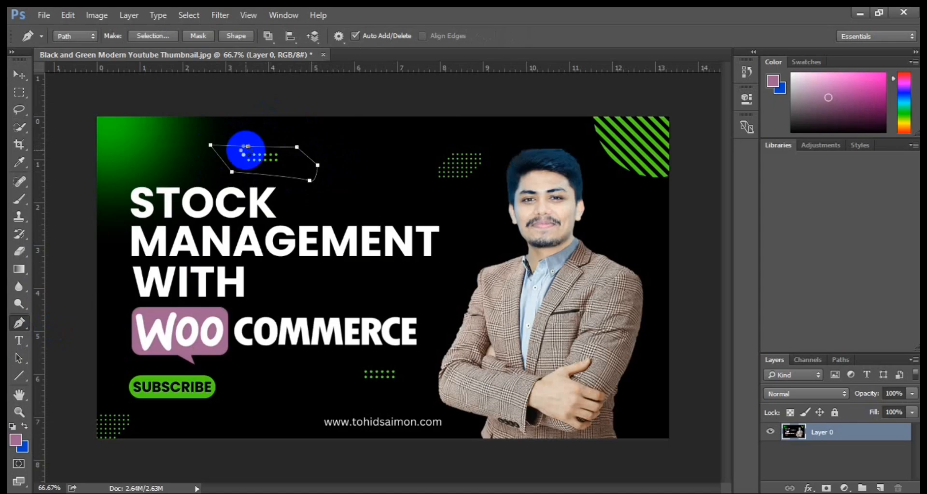
pyautogui.hotkey('ctrl', 'Return')
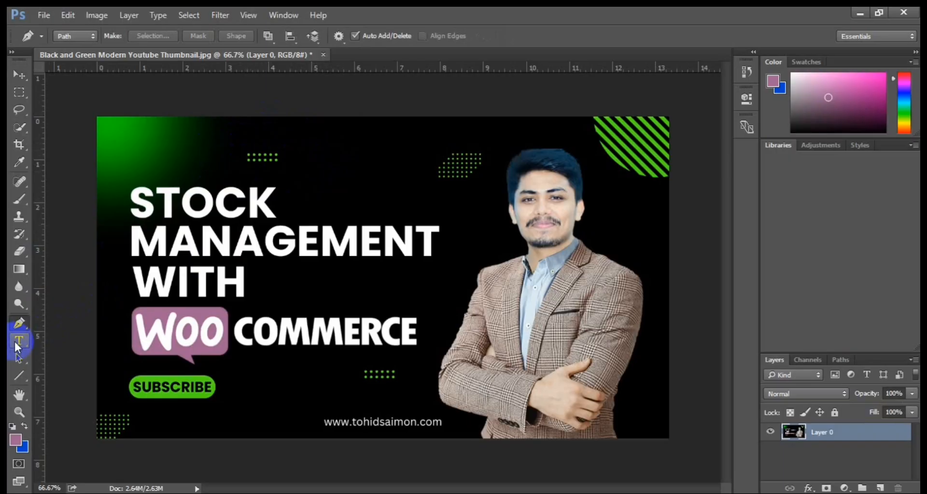
pyautogui.moveTo(132, 163); pyautogui.dragTo(141, 329)
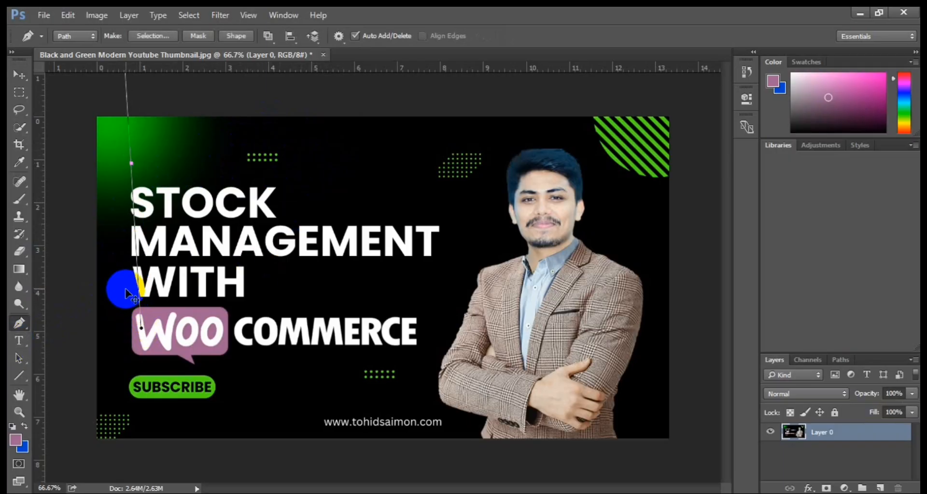
pyautogui.press('v')
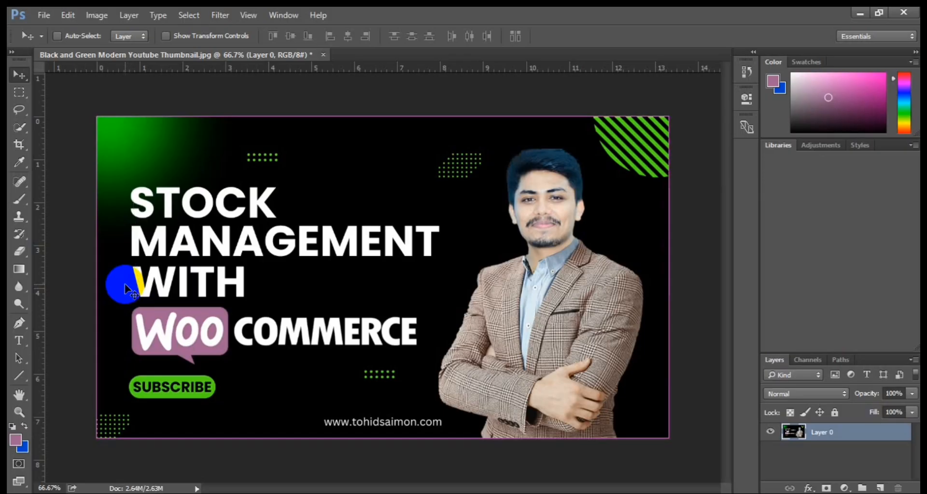
# Step: Activate the Path Selection tool, the Direct Selection tool and finally the Rectangle shape tool
pyautogui.click(18, 358)
pyautogui.click(68, 356)
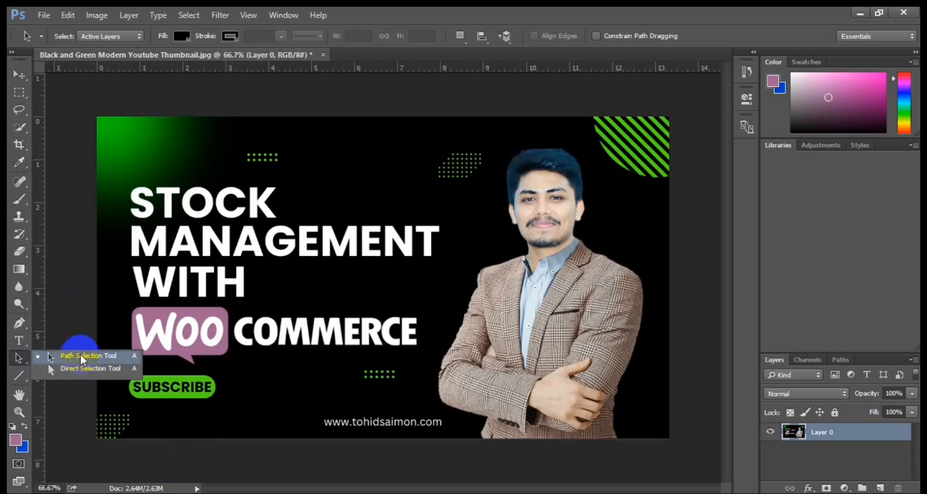
pyautogui.click(79, 369)
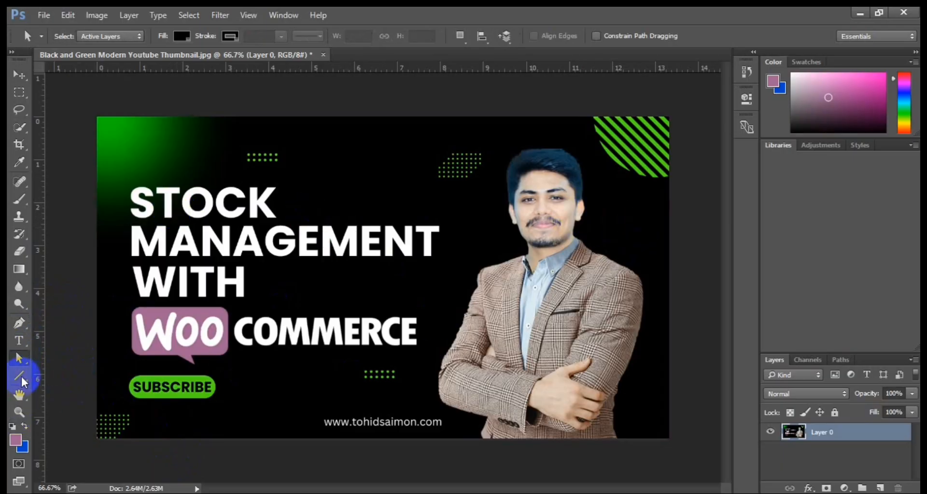
pyautogui.moveTo(22, 375); pyautogui.dragTo(76, 376)
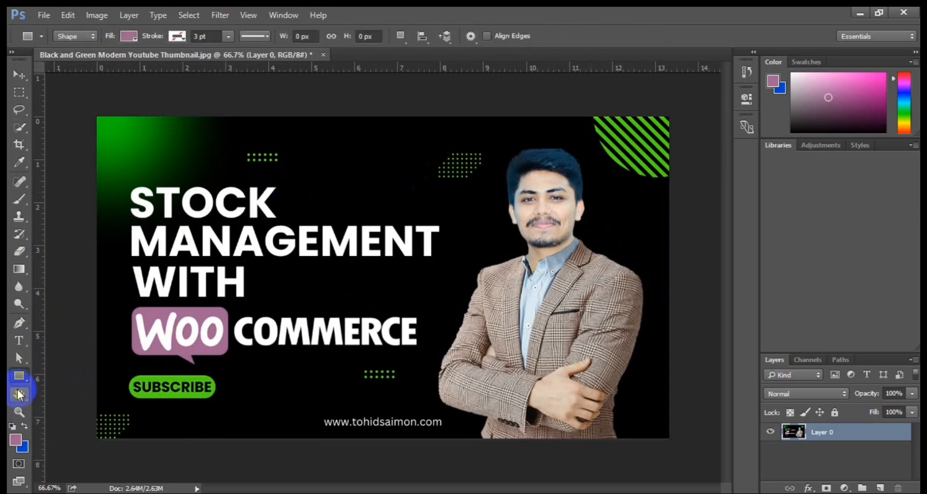
# Step: Magnify the thumbnail to about 204% and pan across the headline, the man's face and the dot pattern beside his head with the Hand tool
pyautogui.click(20, 397)
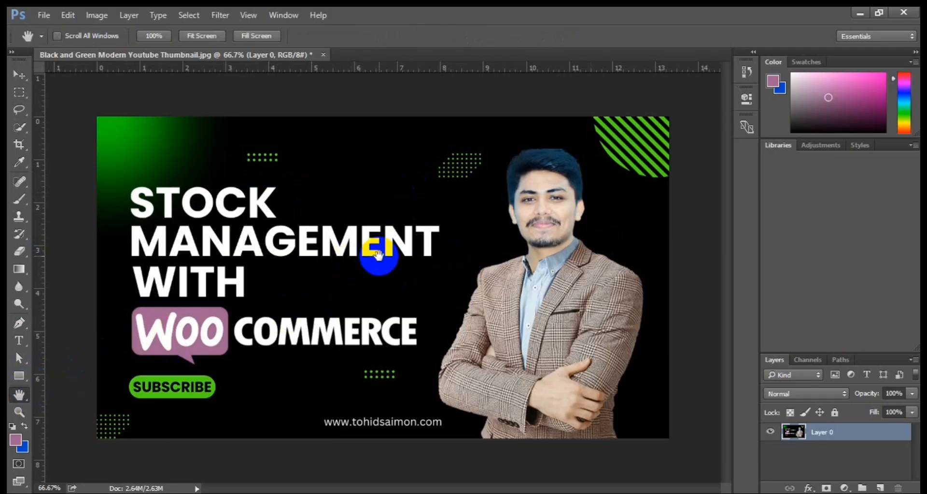
pyautogui.scroll(8, 387, 249)
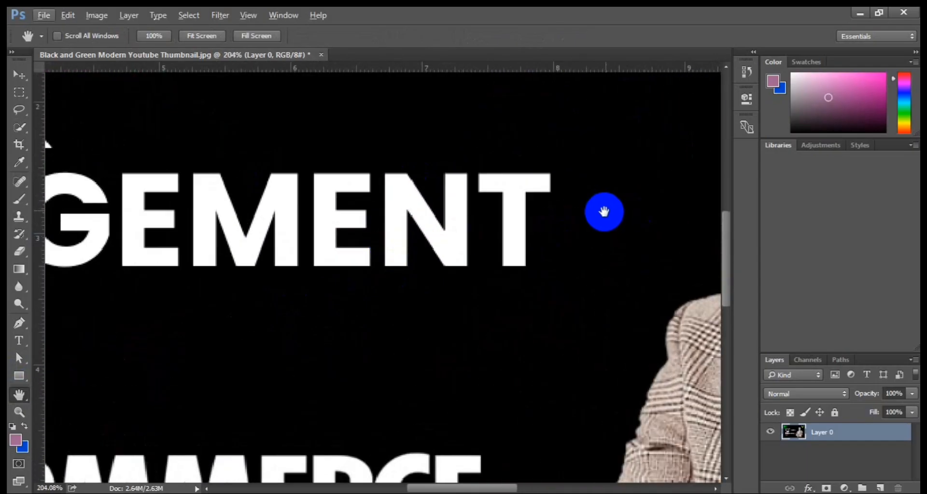
pyautogui.moveTo(614, 248); pyautogui.dragTo(315, 287)
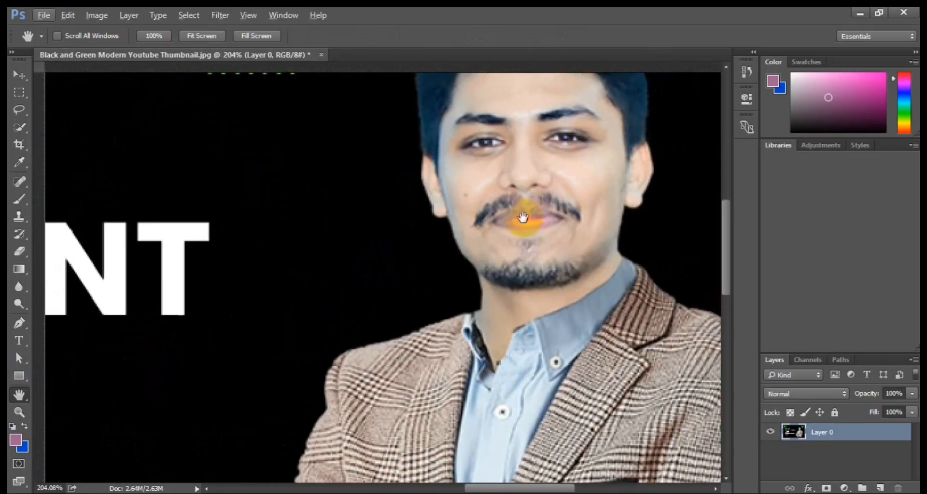
pyautogui.moveTo(525, 218); pyautogui.dragTo(476, 296)
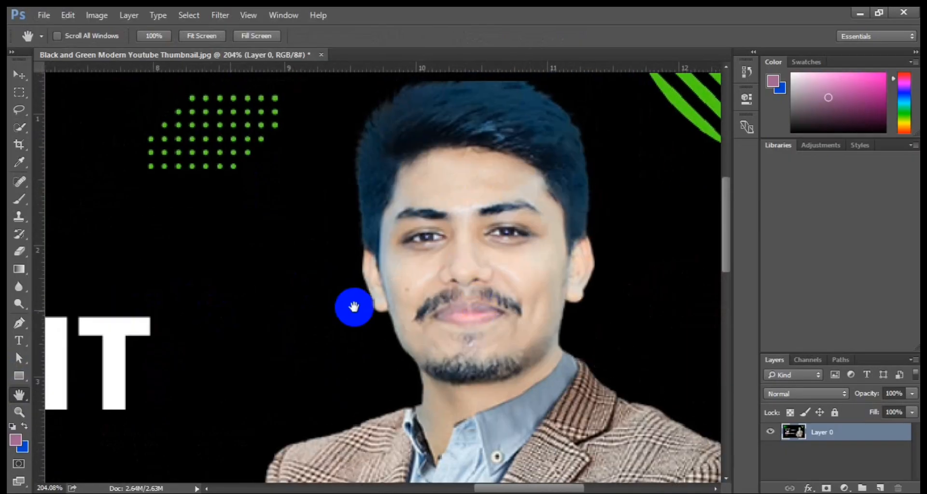
pyautogui.click(21, 75)
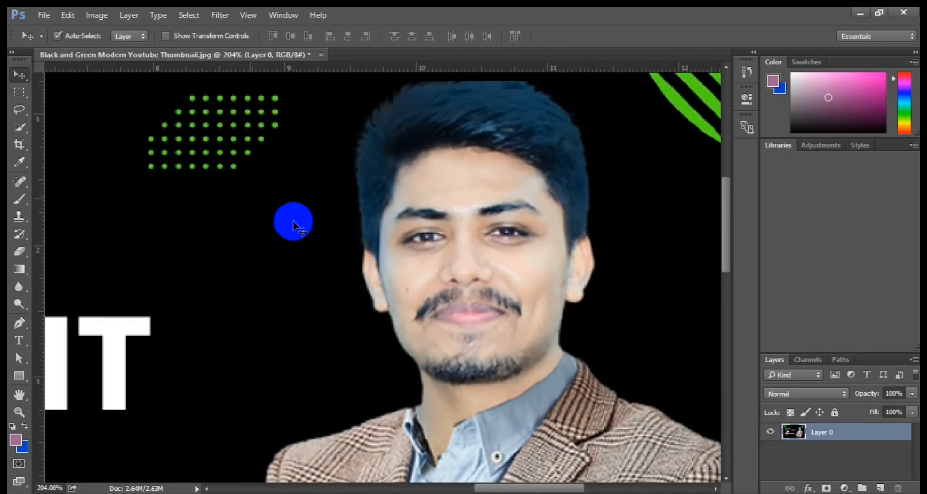
pyautogui.moveTo(451, 256); pyautogui.dragTo(514, 344)
pyautogui.moveTo(187, 155); pyautogui.dragTo(423, 187)
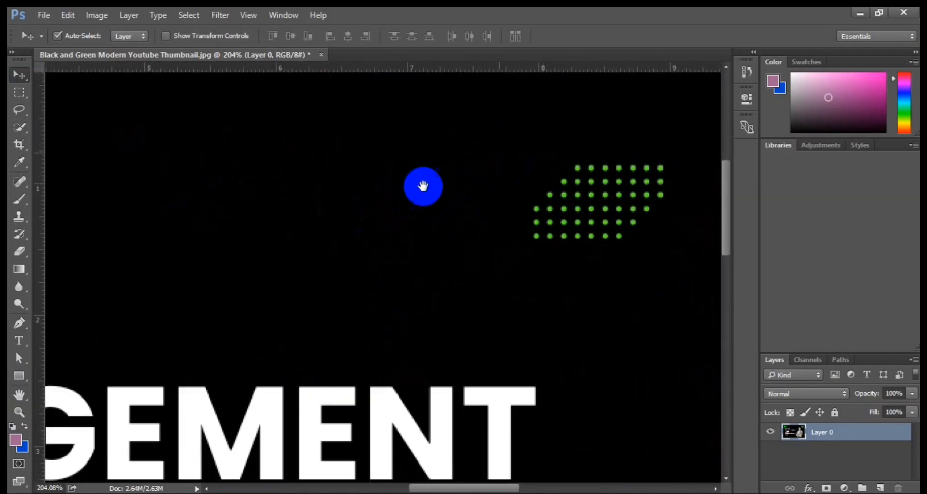
# Step: Magnify the dot pattern to 400% with the Zoom tool and zoom back out to the whole thumbnail
pyautogui.click(19, 412)
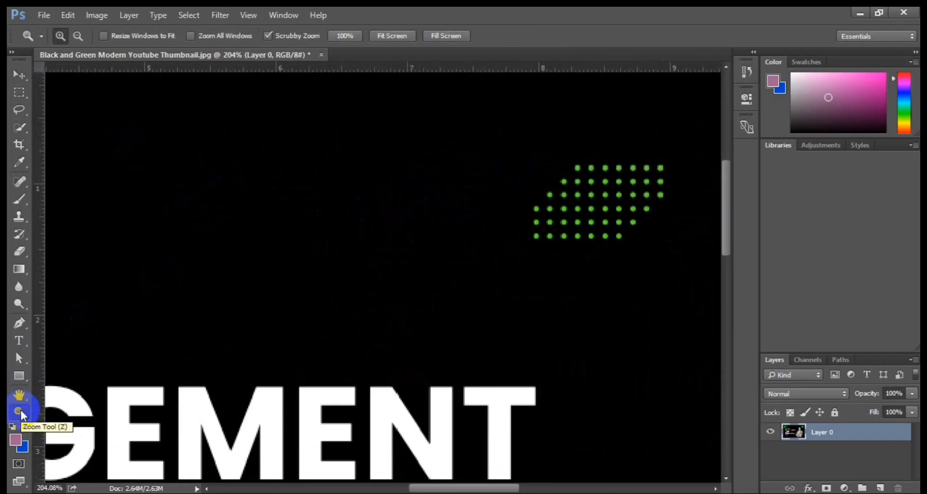
pyautogui.click(419, 192)
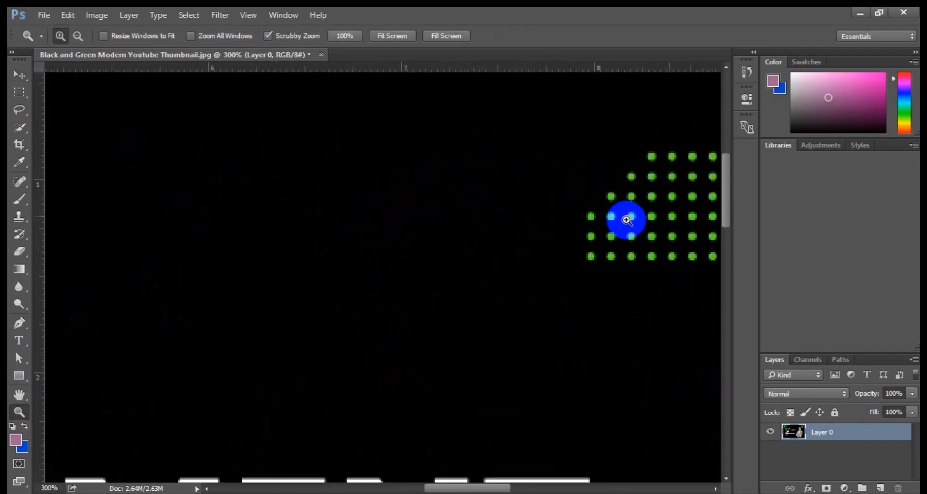
pyautogui.click(627, 219)
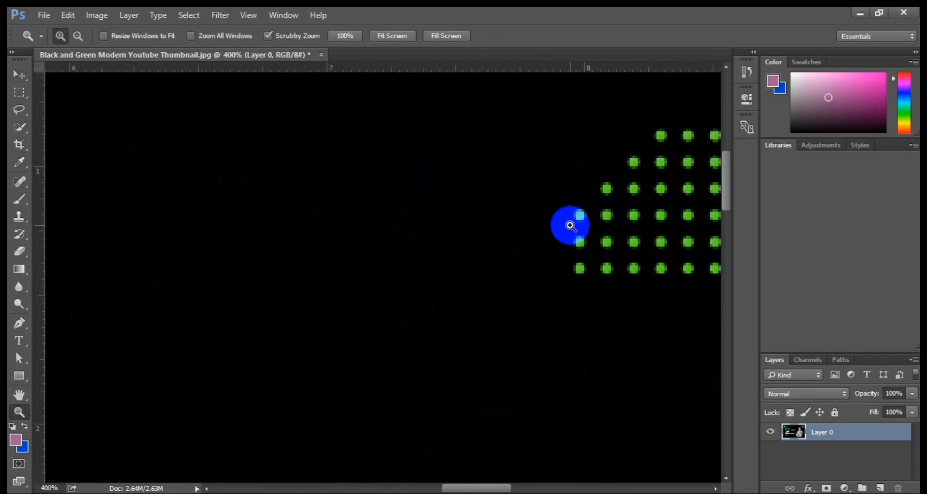
pyautogui.press('alt')
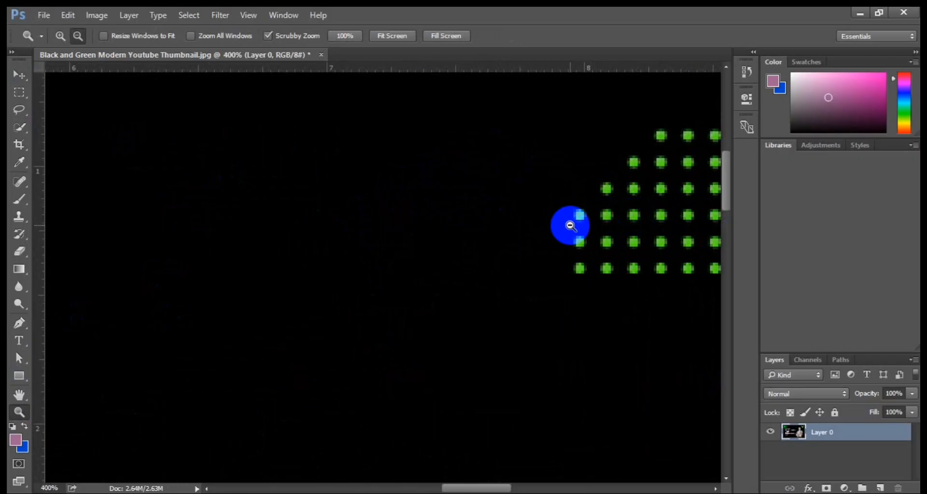
pyautogui.keyDown('alt'); pyautogui.click(570, 225); pyautogui.keyUp('alt')
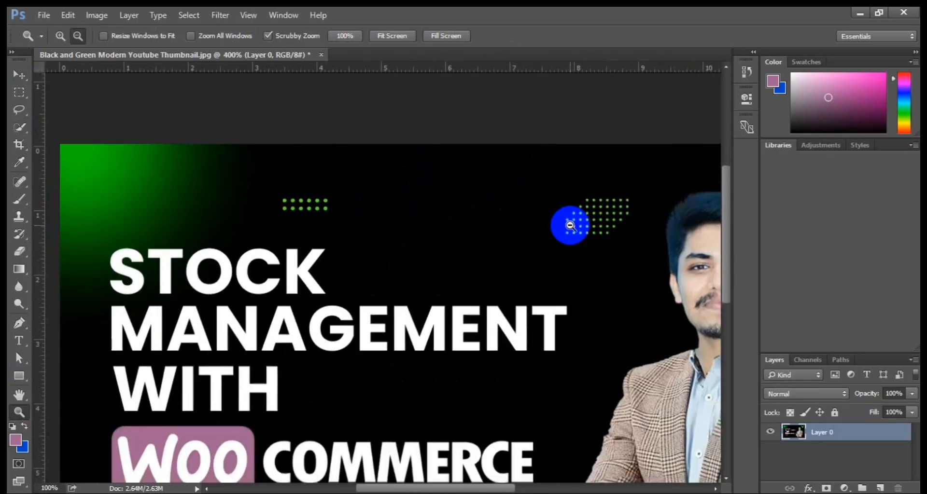
pyautogui.keyDown('alt'); pyautogui.click(570, 226); pyautogui.keyUp('alt')
# Step: Activate the Move tool, zoom in on the man's face and zoom back out to the full image
pyautogui.press('v')
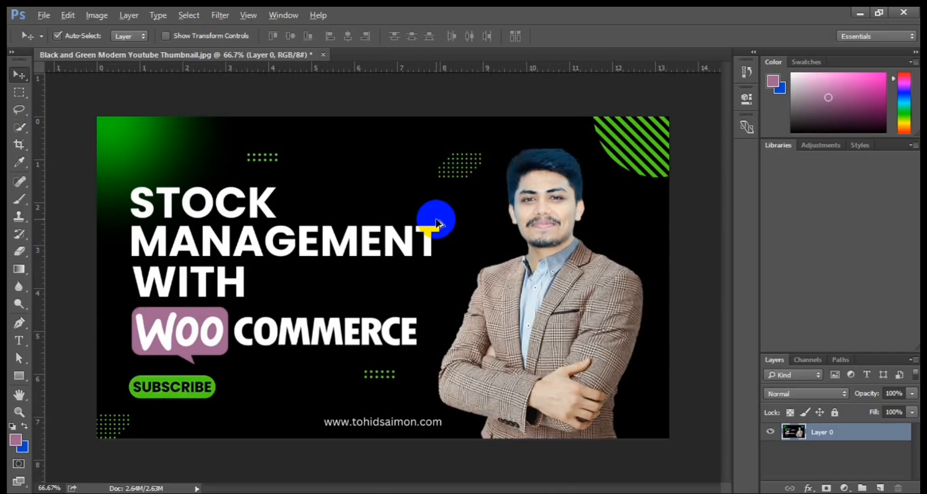
pyautogui.scroll(2, 556, 215)
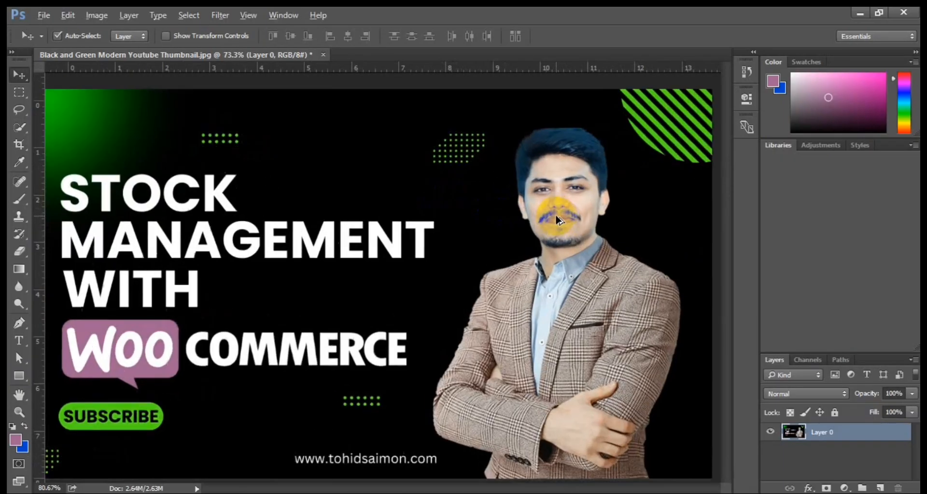
pyautogui.scroll(5, 555, 214)
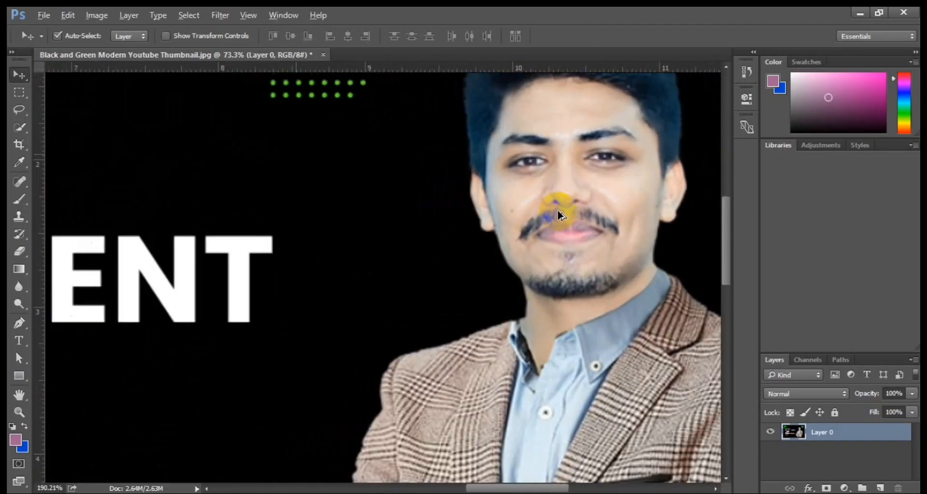
pyautogui.scroll(-5, 558, 214)
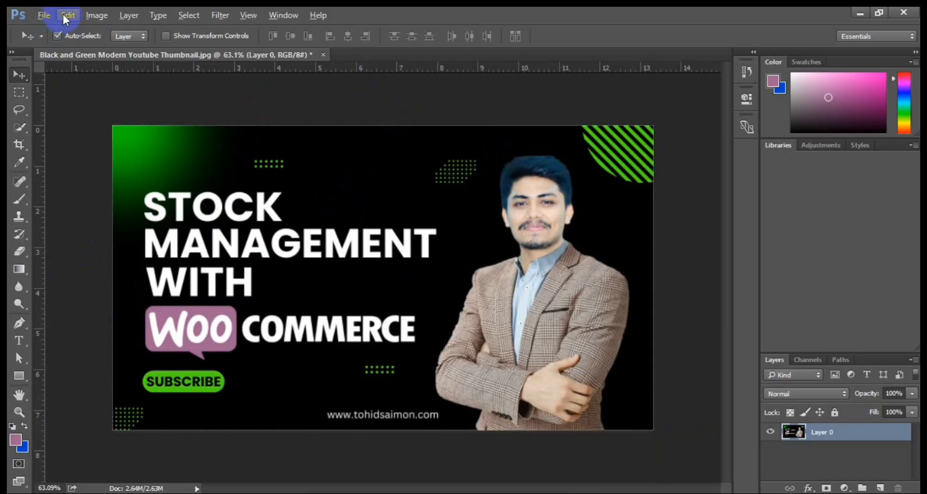
pyautogui.click(48, 15)
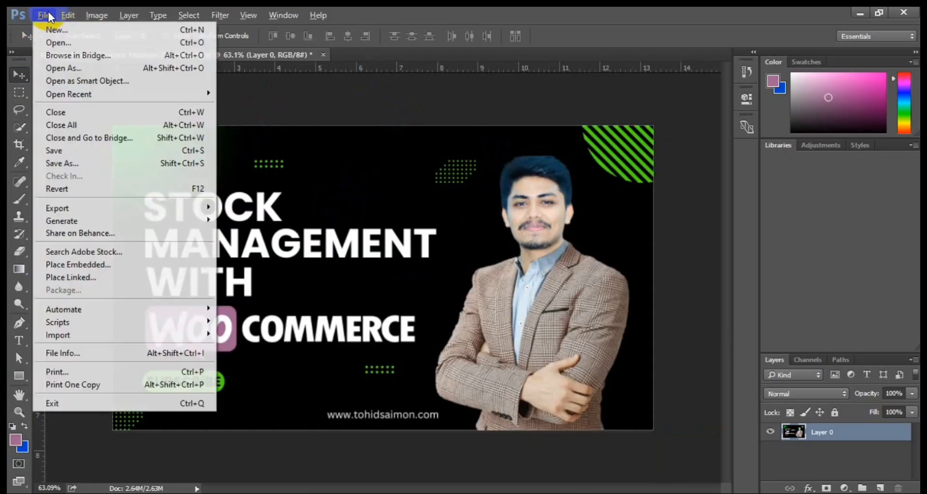
pyautogui.click(70, 15)
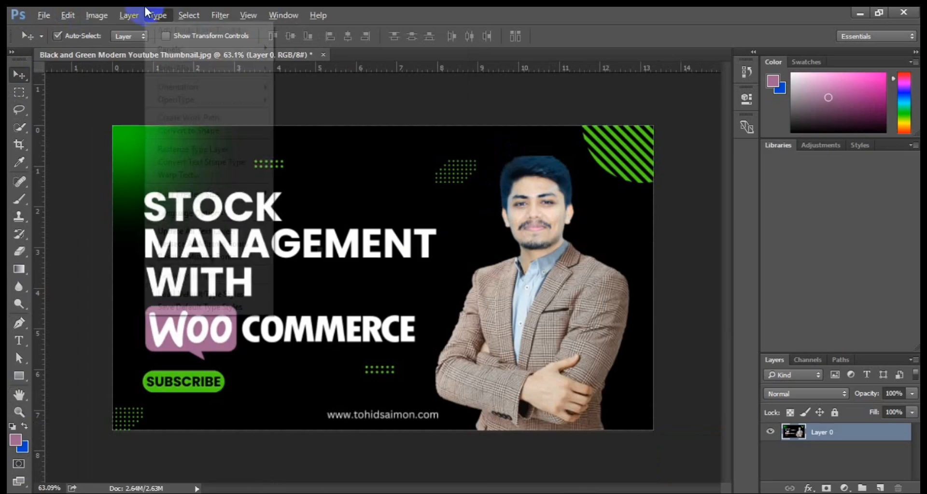
pyautogui.moveTo(160, 14)
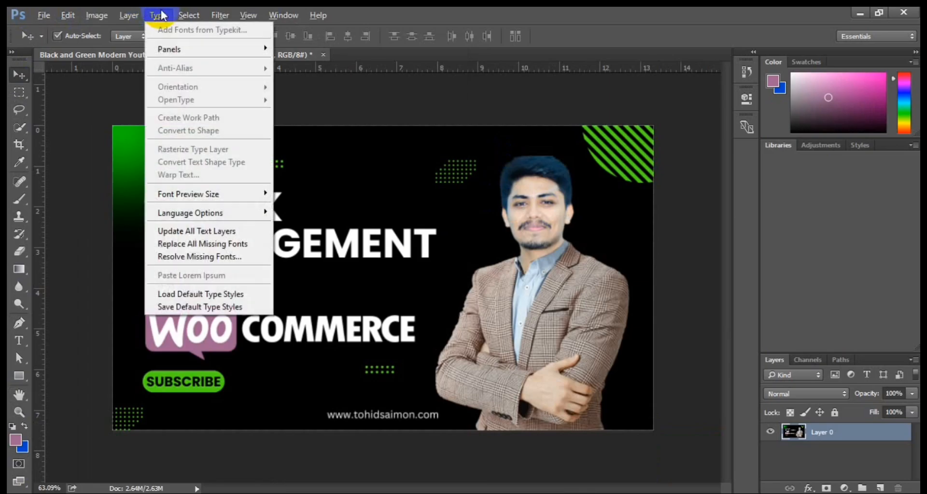
pyautogui.moveTo(129, 15)
pyautogui.moveTo(203, 15)
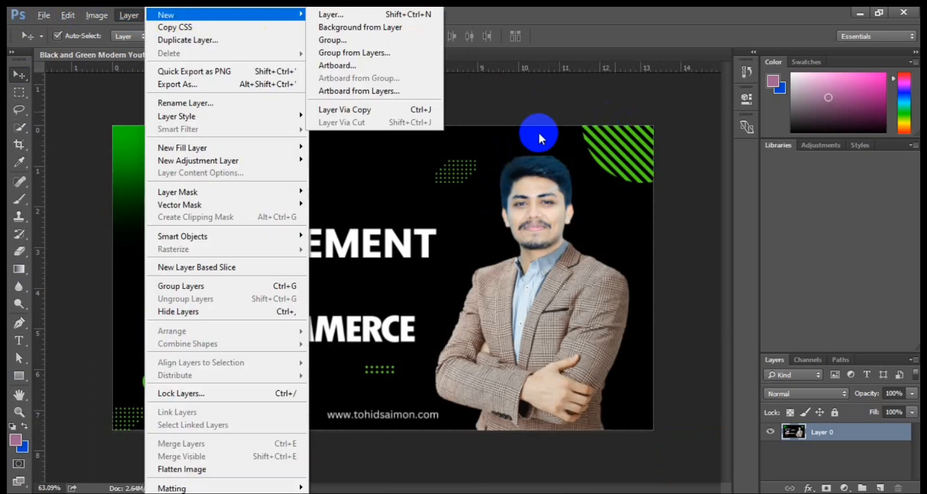
pyautogui.click(51, 100)
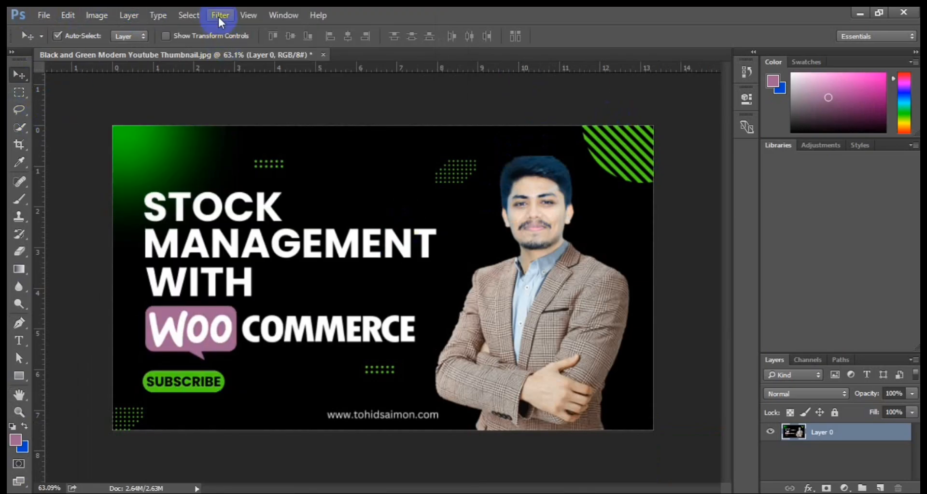
pyautogui.click(218, 15)
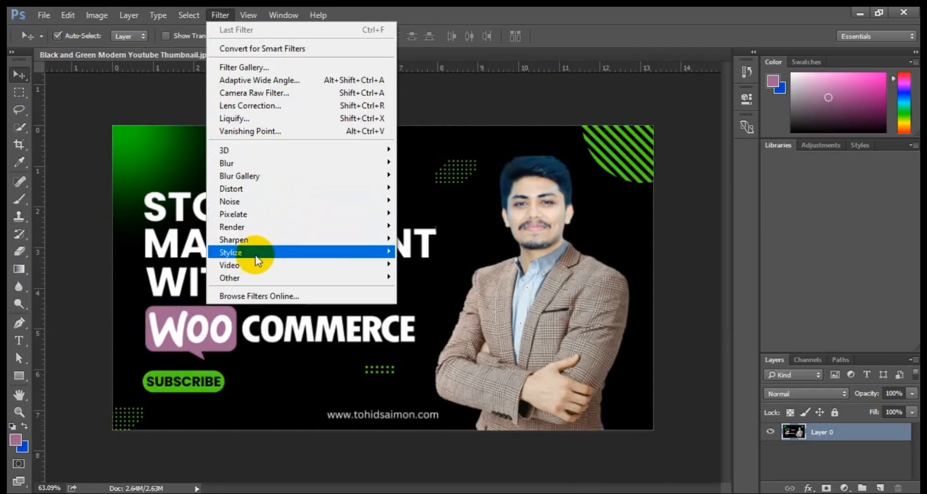
pyautogui.click(234, 16)
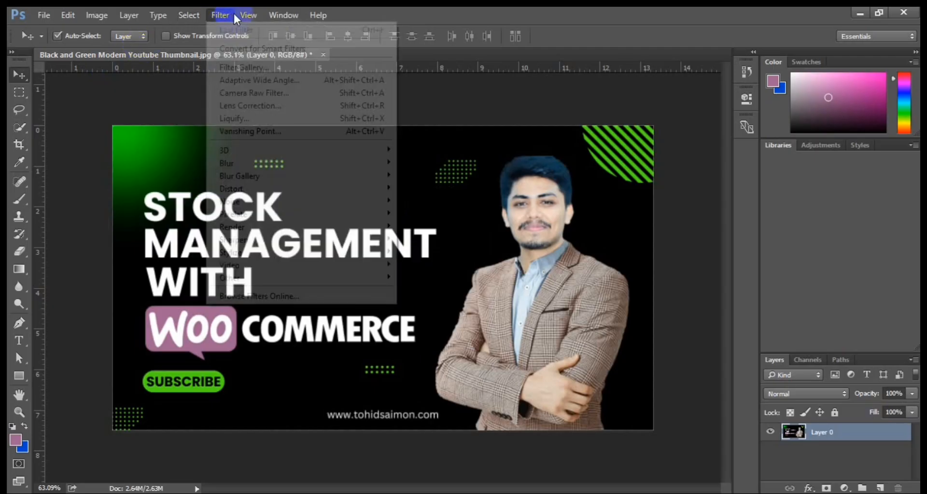
pyautogui.click(20, 75)
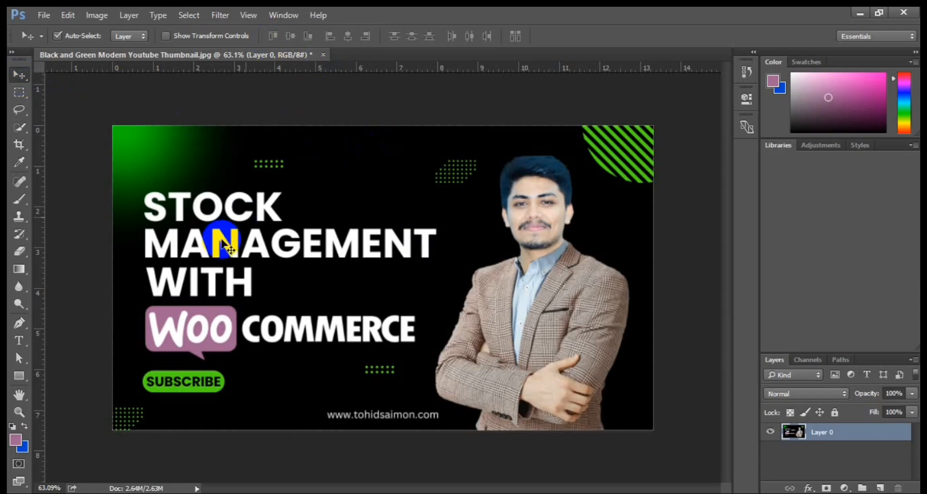
pyautogui.press('ctrl')
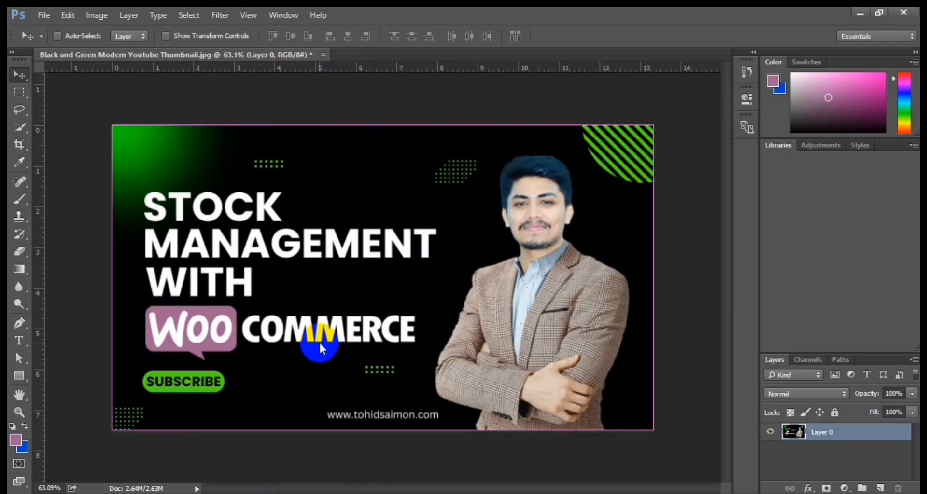
# Step: Open the pexels 14059773 street portrait JPG from the Downloads folder and unlock its Background layer
pyautogui.hotkey('ctrl', 'o')
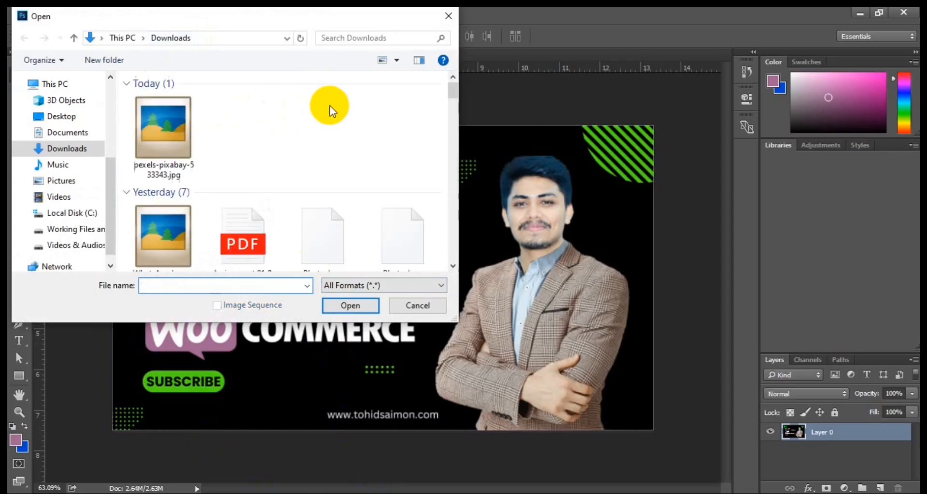
pyautogui.scroll(-3, 306, 115)
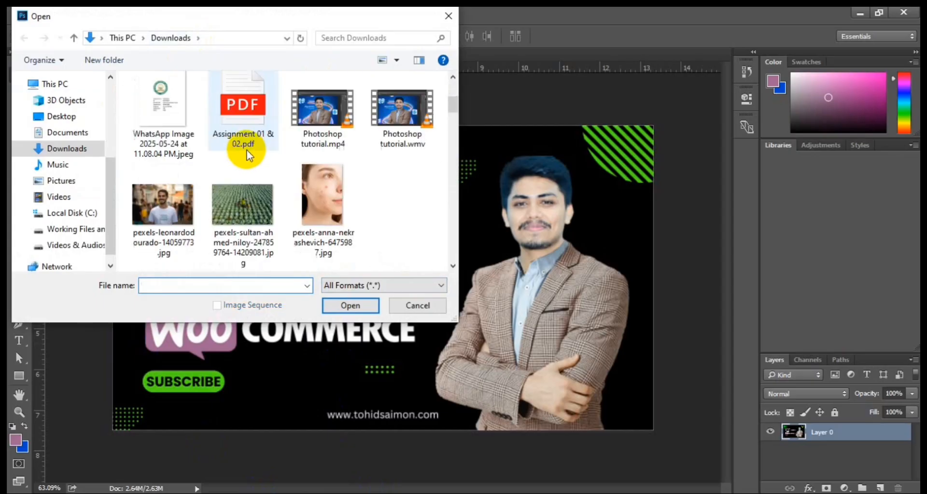
pyautogui.click(168, 206)
pyautogui.click(349, 303)
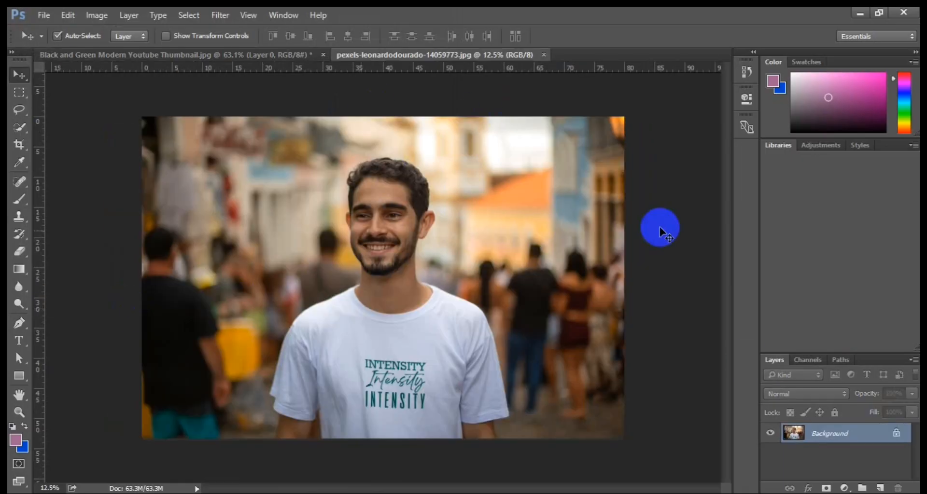
pyautogui.click(897, 434)
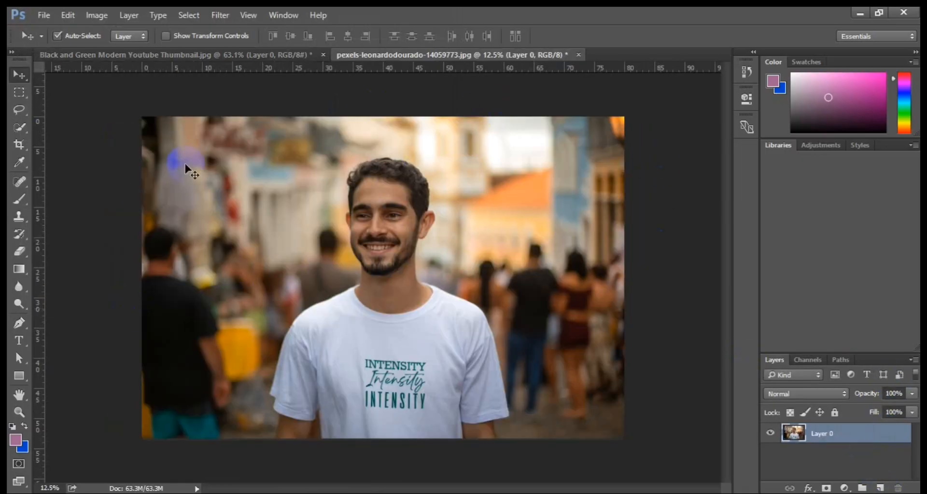
# Step: Start a crop of the portrait and set the crop box aspect ratio to 45 mm by 55 mm
pyautogui.click(18, 146)
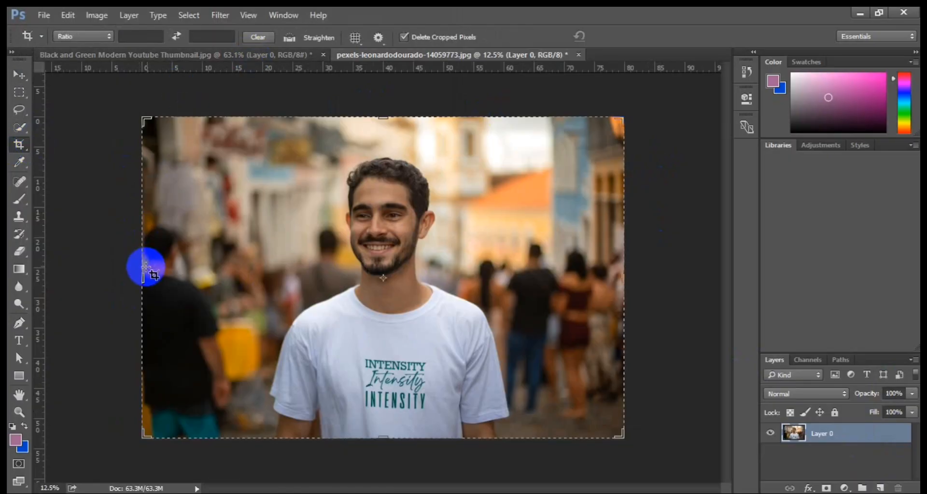
pyautogui.moveTo(143, 270)
pyautogui.mouseDown()
pyautogui.moveTo(275, 263)
pyautogui.moveTo(139, 272)
pyautogui.mouseUp()
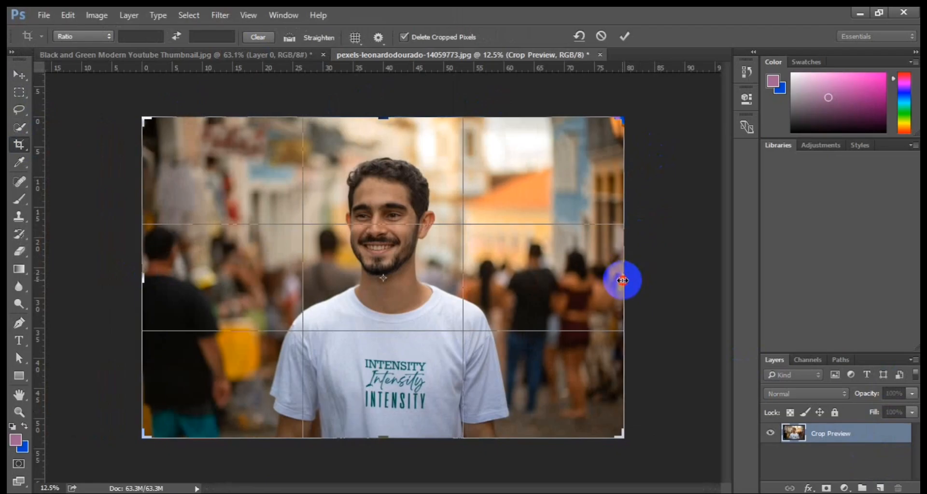
pyautogui.moveTo(622, 280)
pyautogui.mouseDown()
pyautogui.moveTo(583, 261)
pyautogui.moveTo(445, 275)
pyautogui.moveTo(635, 267)
pyautogui.moveTo(623, 265)
pyautogui.mouseUp()
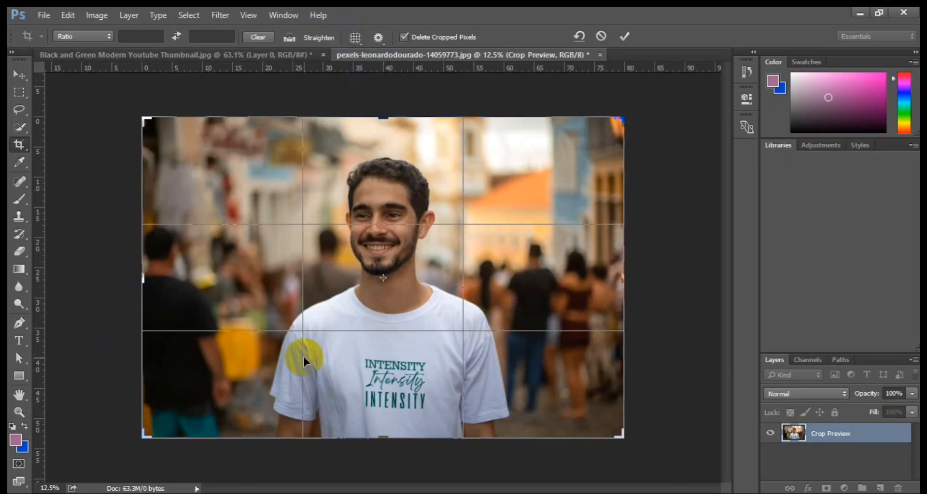
pyautogui.click(141, 37)
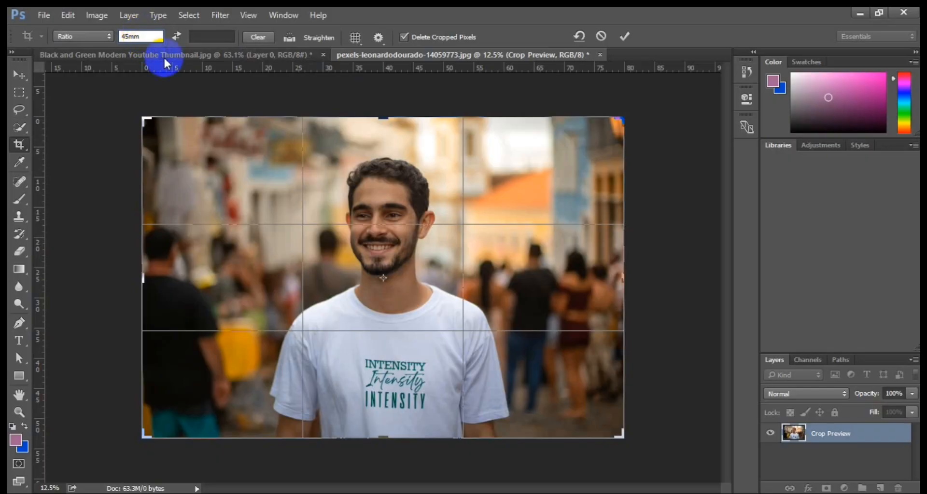
pyautogui.click(208, 36)
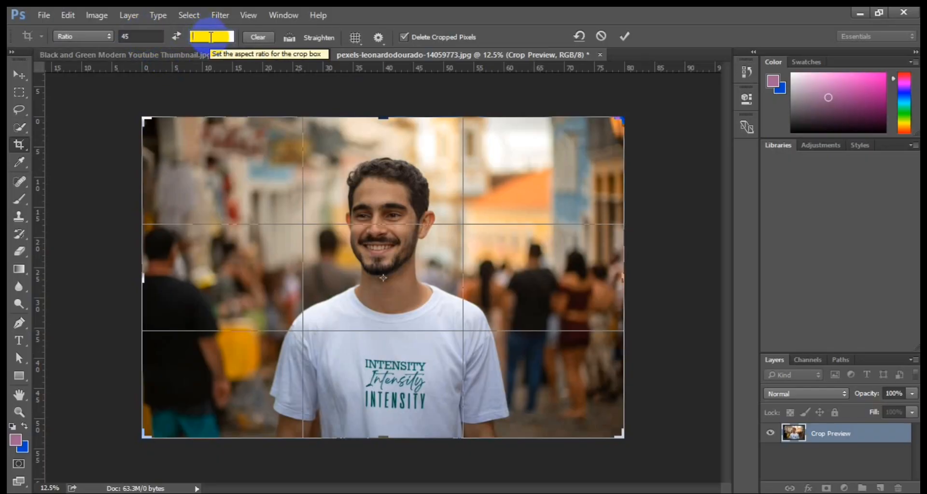
pyautogui.write('55mm')
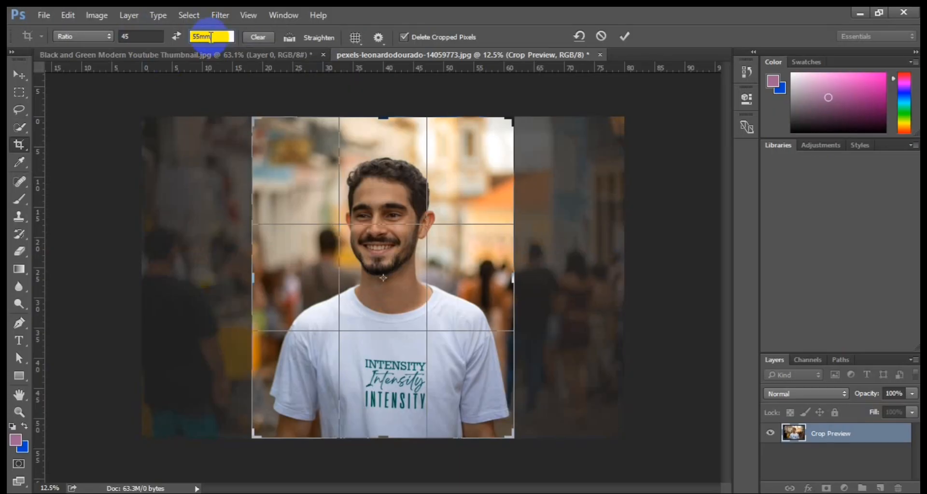
pyautogui.press('Return')
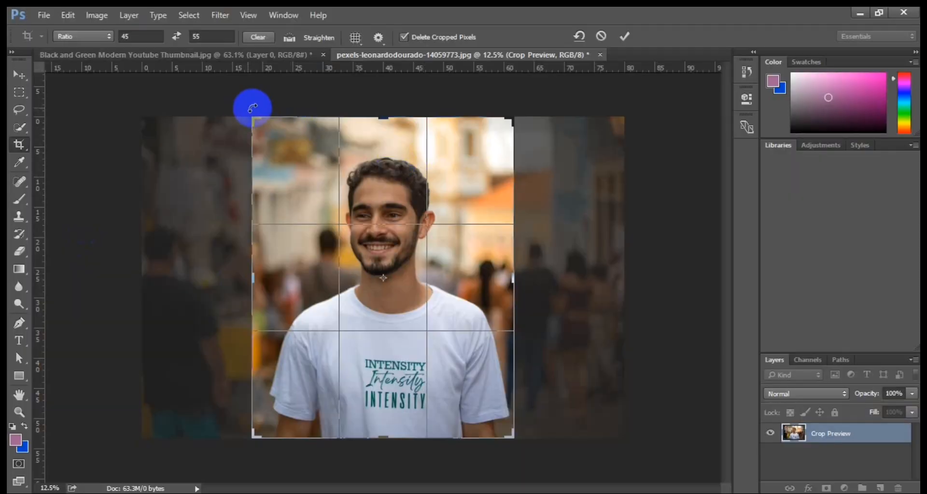
# Step: Shrink the 45 by 55 crop box around the man's head and shoulders, centre him in it and apply the crop
pyautogui.moveTo(253, 118); pyautogui.dragTo(304, 181)
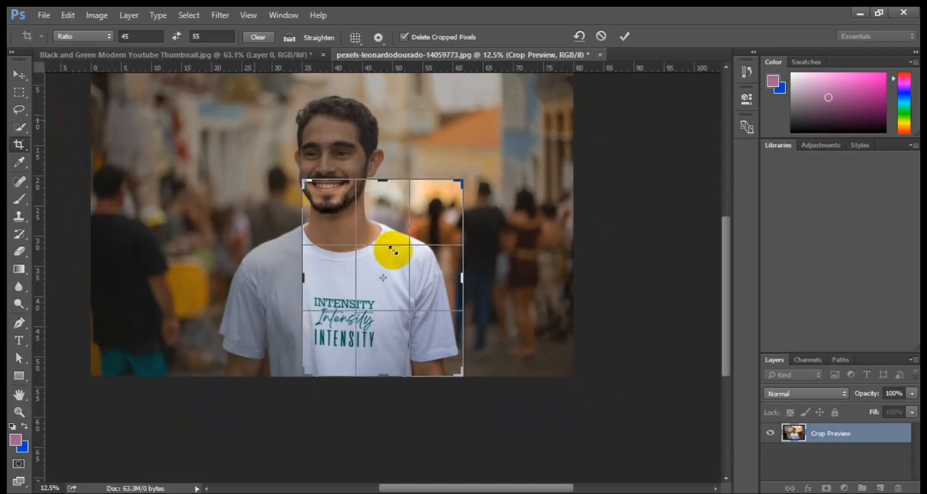
pyautogui.moveTo(393, 250); pyautogui.dragTo(442, 340)
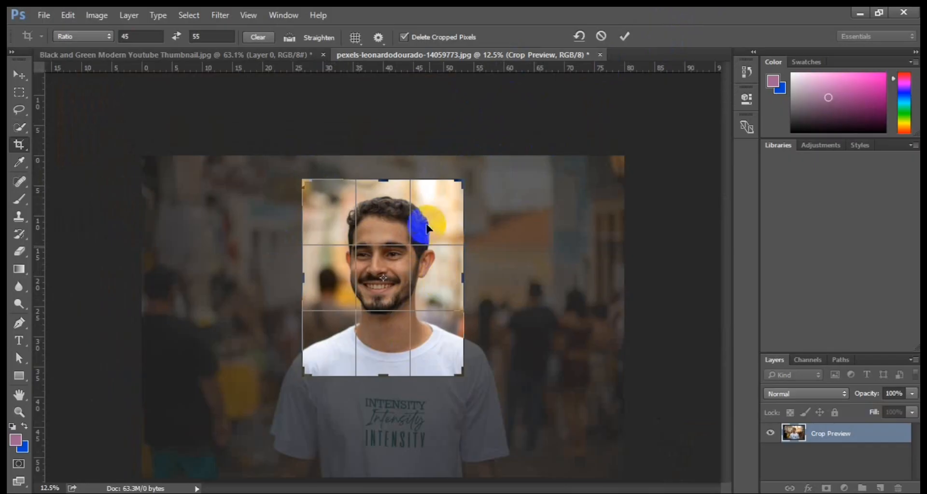
pyautogui.moveTo(424, 221); pyautogui.dragTo(424, 234)
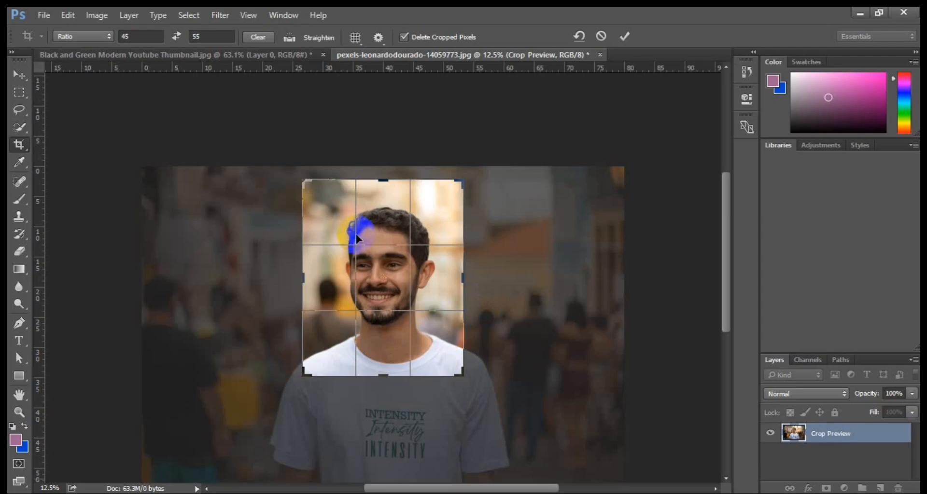
pyautogui.click(625, 35)
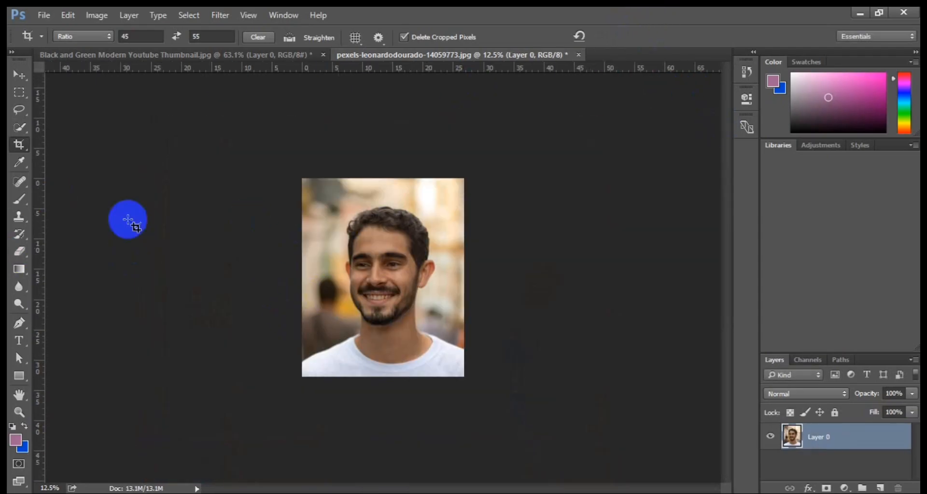
# Step: Activate the Move tool and fit the cropped portrait to the window
pyautogui.click(146, 37)
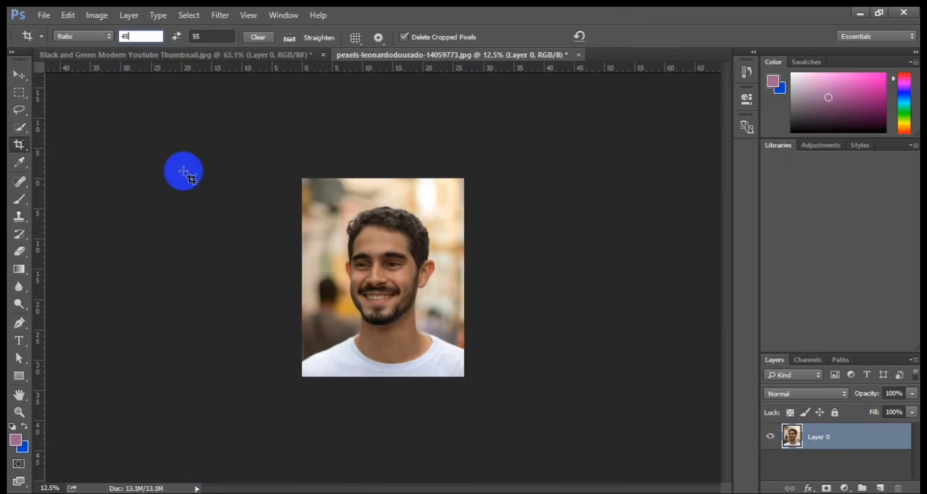
pyautogui.click(19, 75)
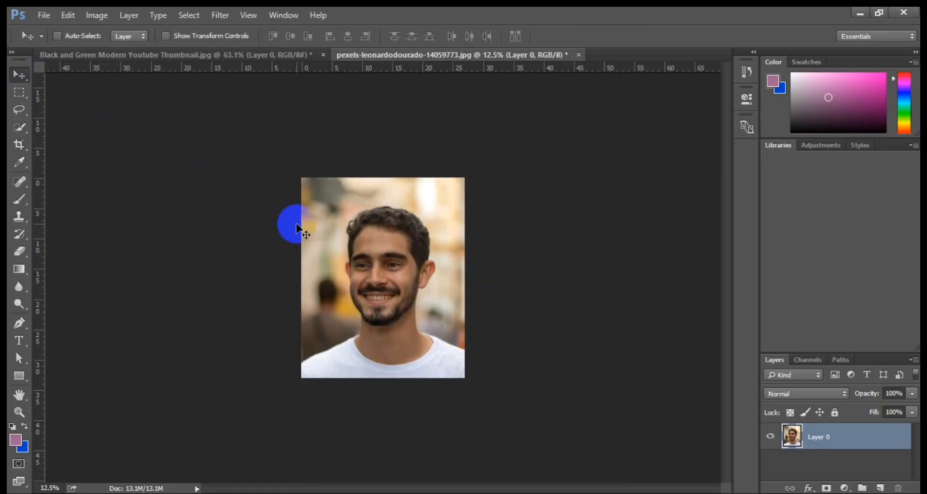
pyautogui.hotkey('ctrl', '0')
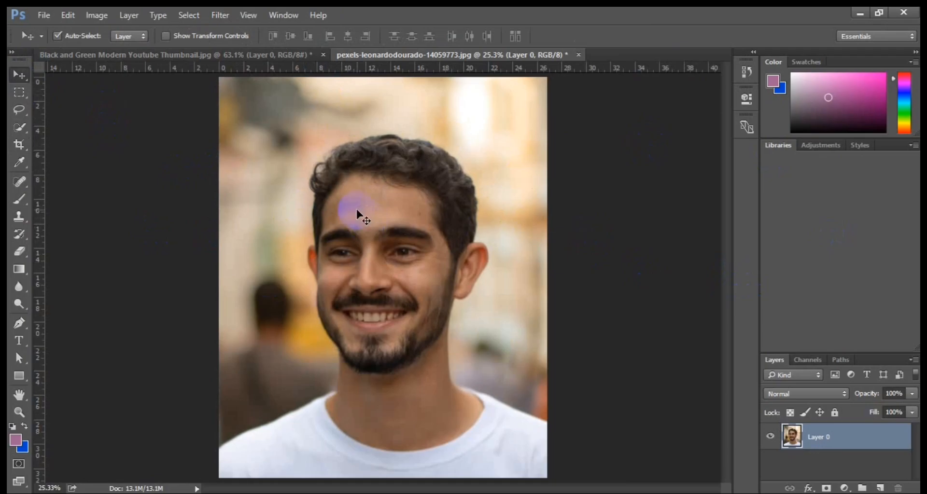
pyautogui.click(339, 193)
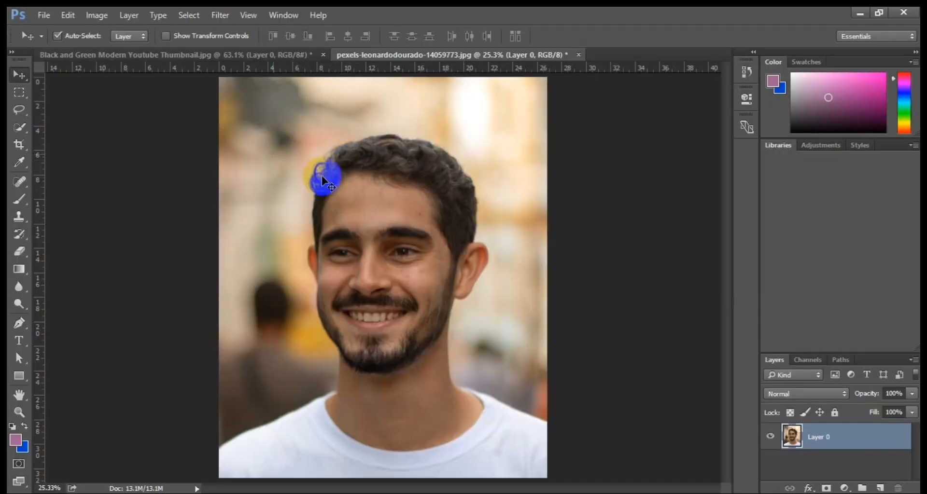
# Step: Add a Brightness/Contrast adjustment layer above the portrait with Brightness 21 and Contrast 12
pyautogui.click(845, 488)
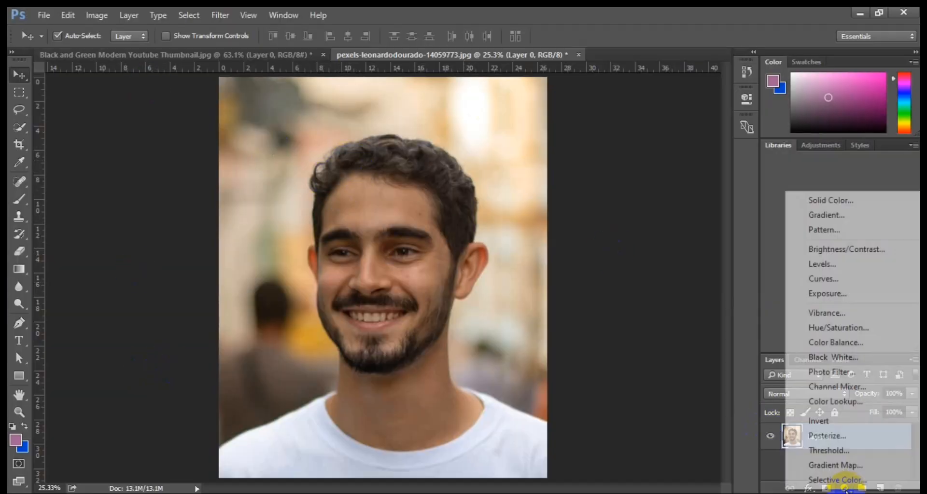
pyautogui.click(836, 252)
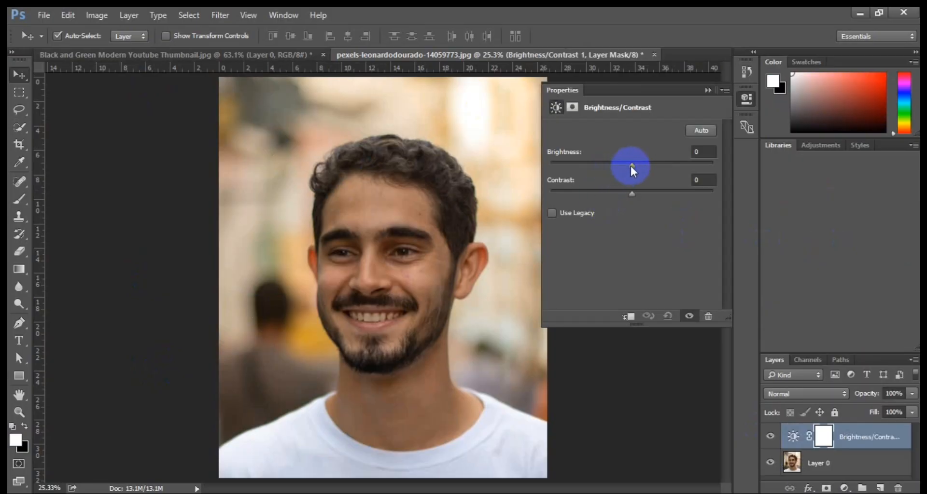
pyautogui.moveTo(640, 167); pyautogui.dragTo(641, 188)
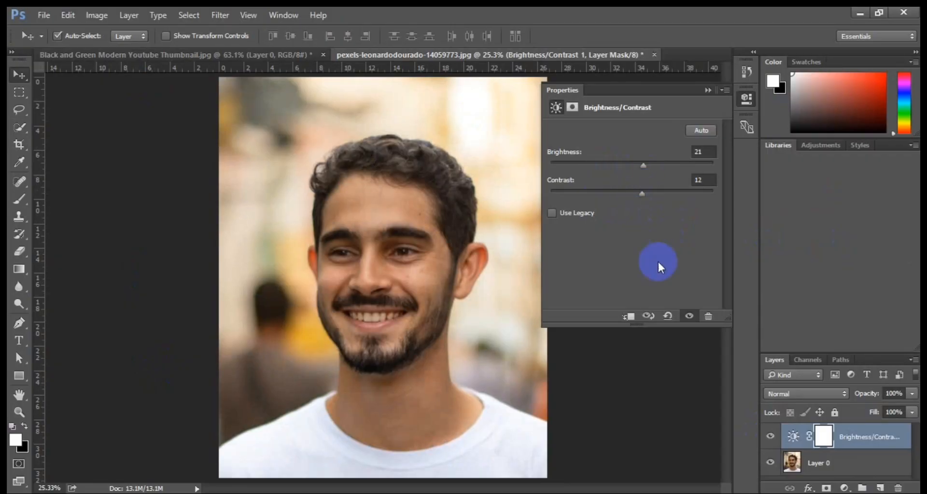
# Step: Add a Levels adjustment layer on the RGB channel with output levels of 0 and 253
pyautogui.click(844, 488)
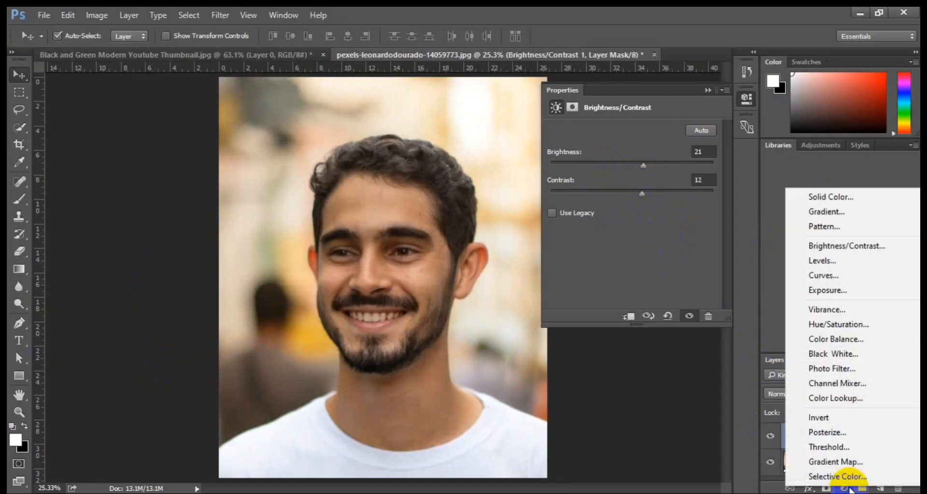
pyautogui.click(830, 260)
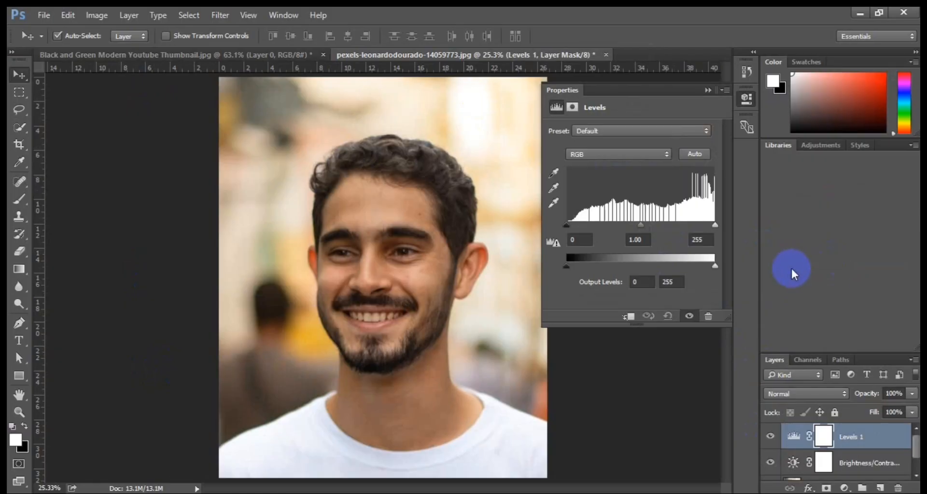
pyautogui.moveTo(566, 264)
pyautogui.mouseDown()
pyautogui.moveTo(573, 264)
pyautogui.moveTo(565, 265)
pyautogui.mouseUp()
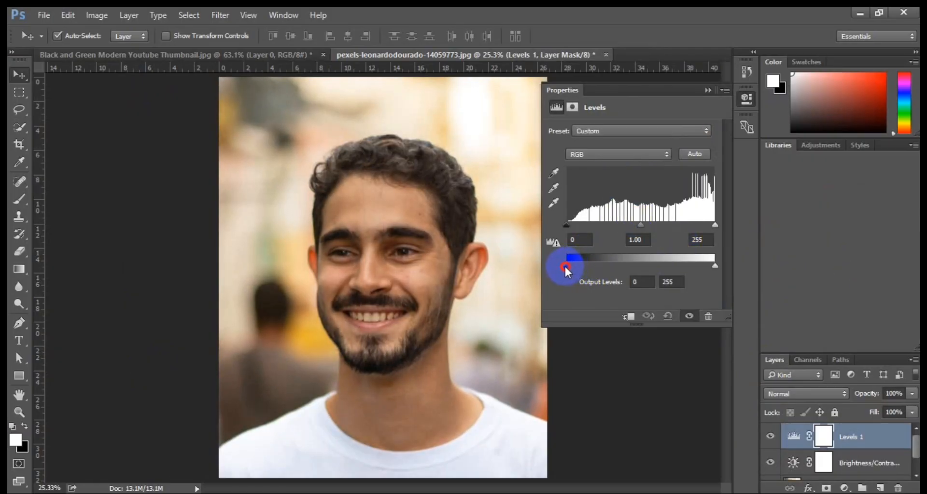
pyautogui.moveTo(713, 265)
pyautogui.mouseDown()
pyautogui.moveTo(702, 265)
pyautogui.moveTo(713, 265)
pyautogui.mouseUp()
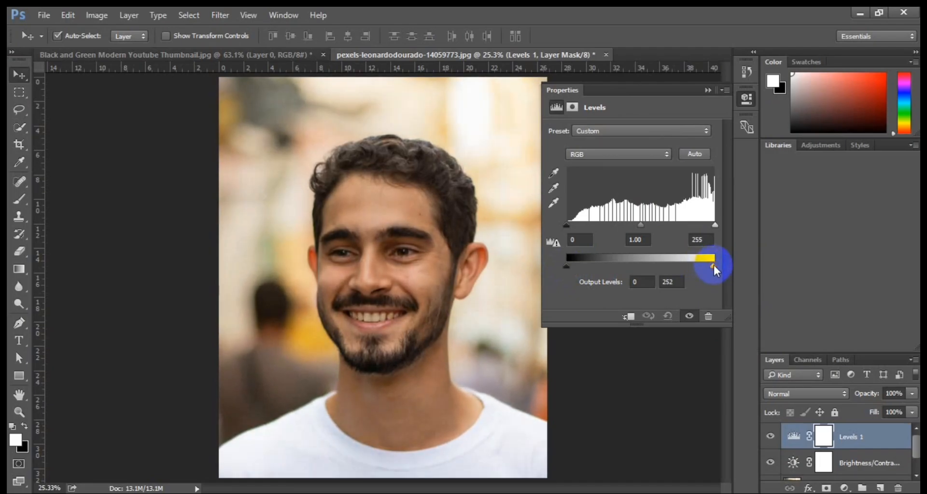
pyautogui.click(632, 153)
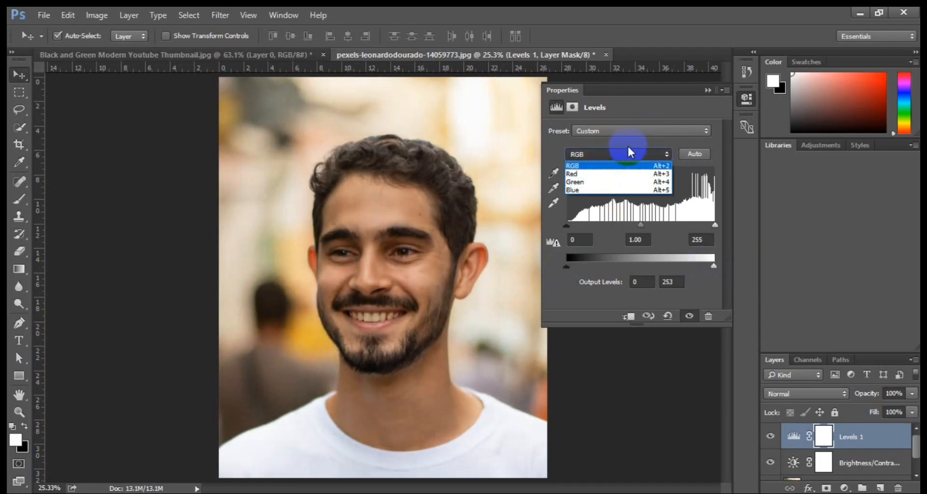
pyautogui.click(632, 153)
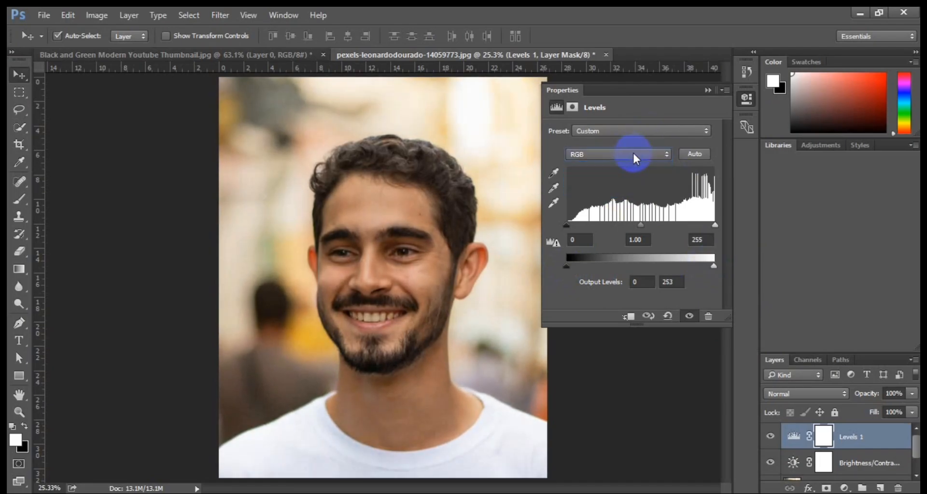
pyautogui.click(708, 90)
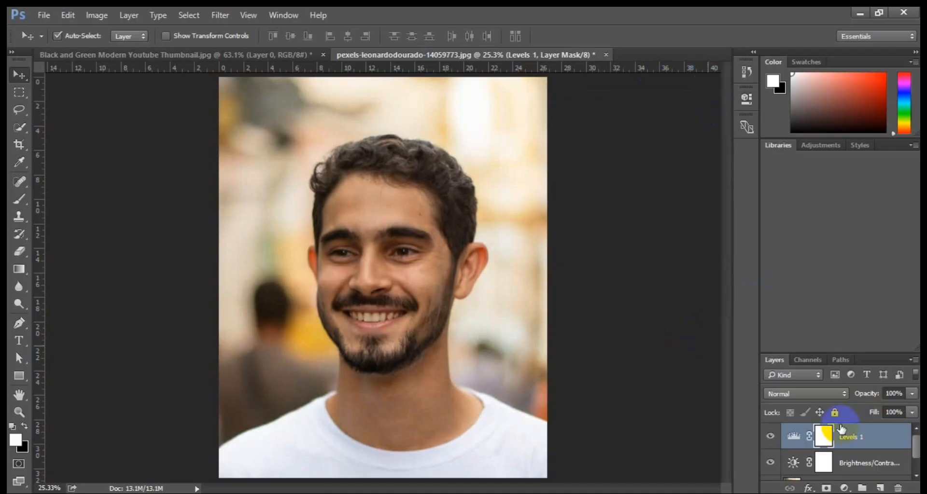
# Step: Delete both the Levels and the Brightness/Contrast adjustment layers, leaving only the portrait layer
pyautogui.keyDown('shift'); pyautogui.click(879, 462); pyautogui.keyUp('shift')
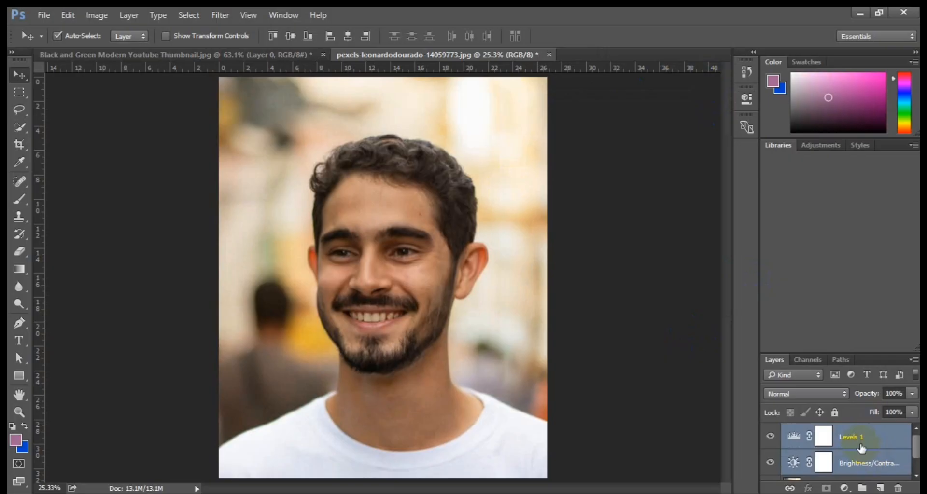
pyautogui.press('Delete')
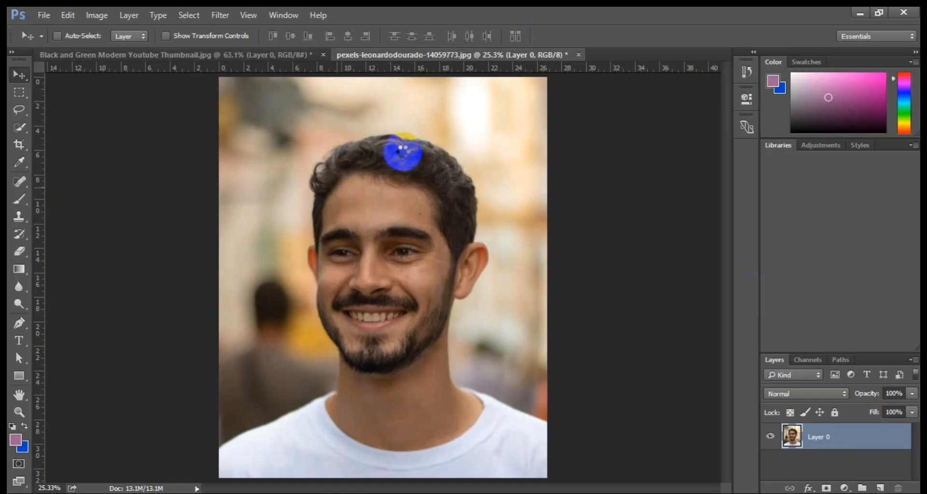
# Step: Open the Camera Raw filter and set Temperature +8, Tint -7, Exposure +0.30, Contrast +7, Highlights +11, Shadows -6, Whites +7, Blacks -9 and Clarity +7
pyautogui.hotkey('ctrl', 'shift', 'a')
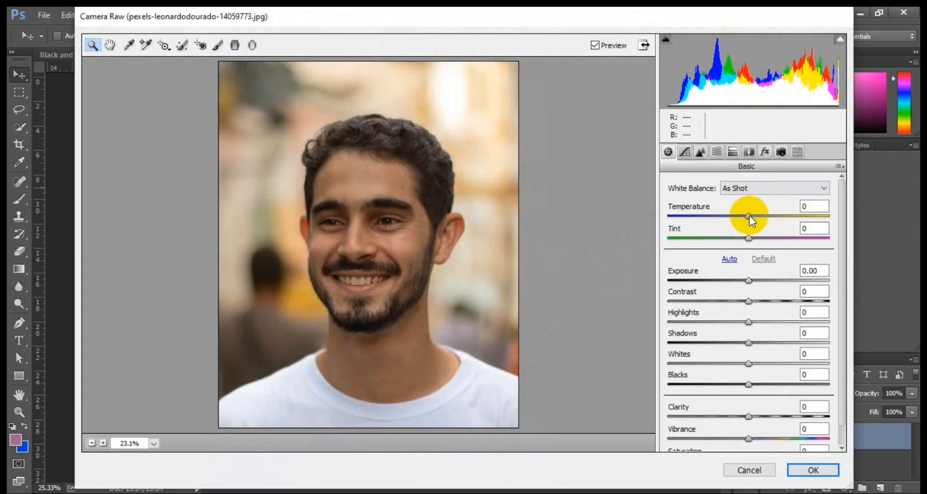
pyautogui.moveTo(749, 216); pyautogui.dragTo(742, 240)
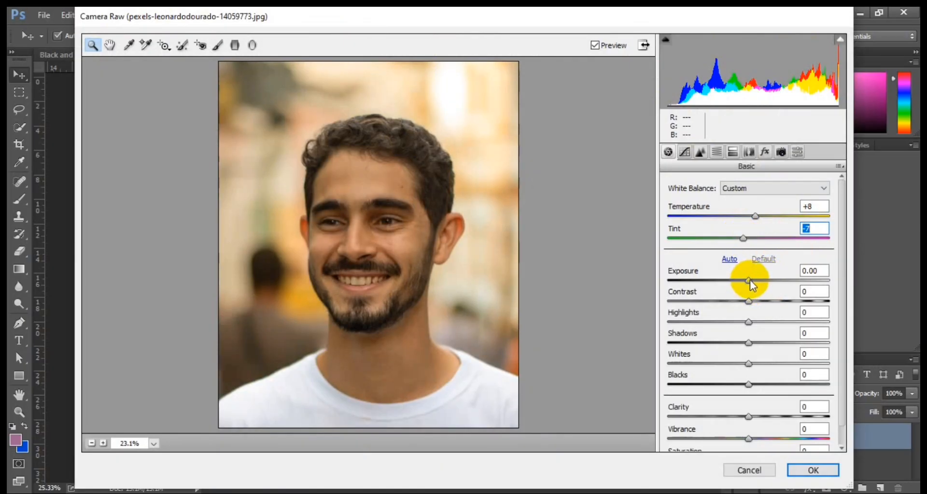
pyautogui.moveTo(749, 280); pyautogui.dragTo(741, 383)
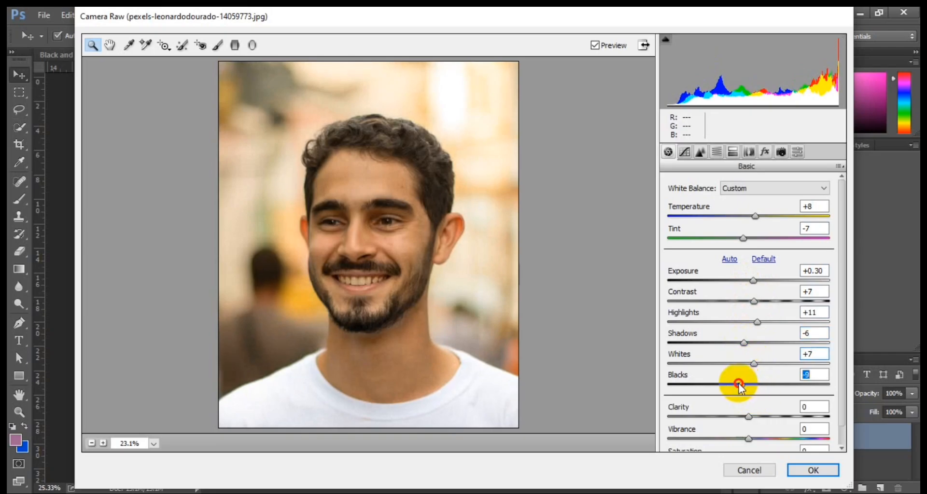
pyautogui.scroll(-1, 752, 414)
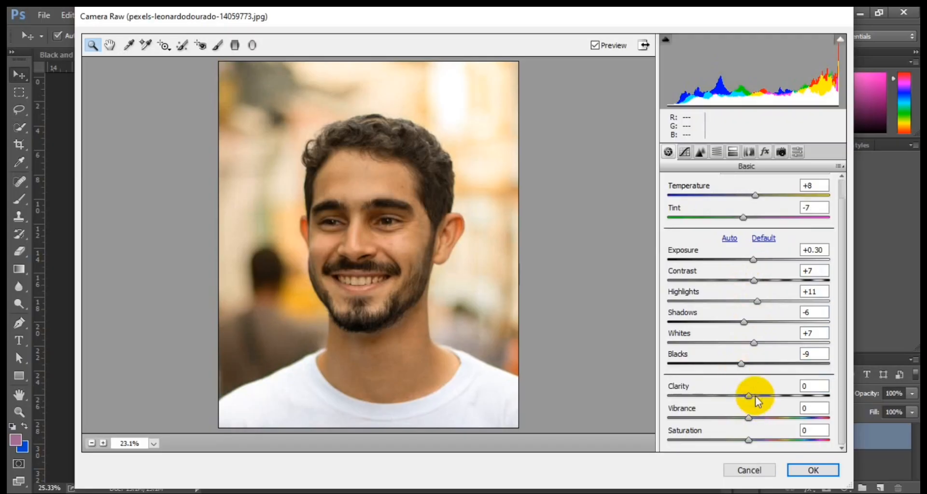
pyautogui.moveTo(748, 394); pyautogui.dragTo(753, 396)
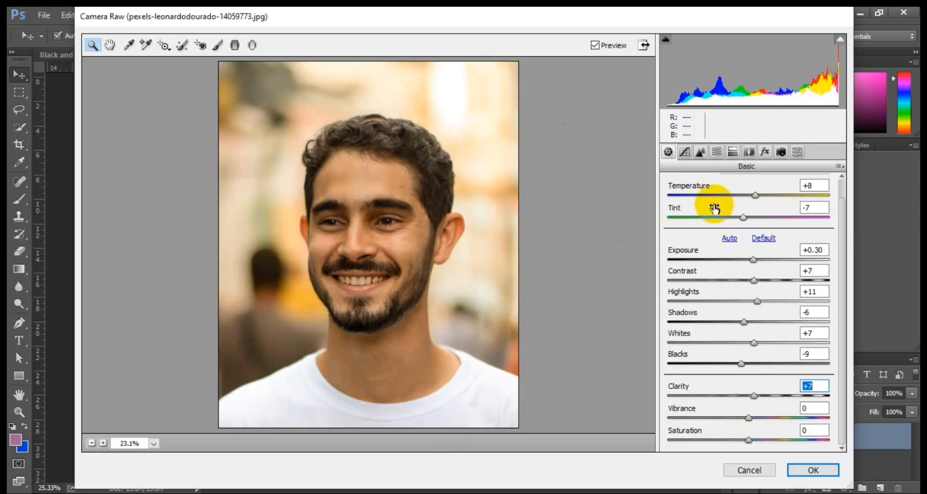
# Step: Shape the RGB point tone curve with points at input/output 72/56, 130/128 and 182/193, and move the white endpoint to 230/254
pyautogui.click(685, 153)
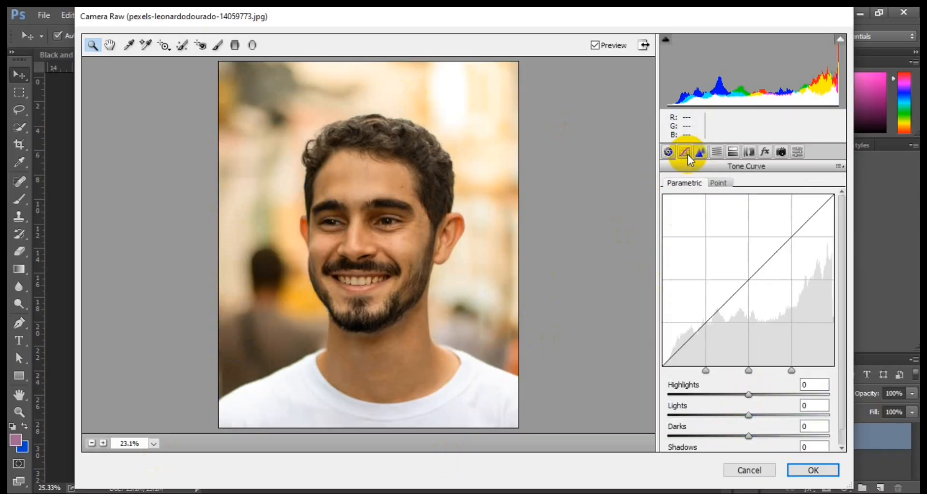
pyautogui.click(724, 183)
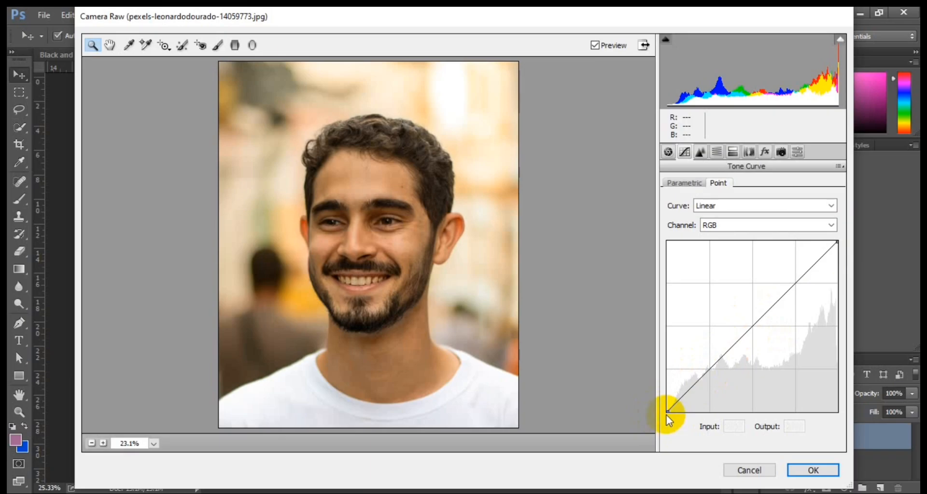
pyautogui.moveTo(669, 410)
pyautogui.mouseDown()
pyautogui.moveTo(657, 378)
pyautogui.moveTo(668, 413)
pyautogui.moveTo(707, 424)
pyautogui.moveTo(665, 421)
pyautogui.mouseUp()
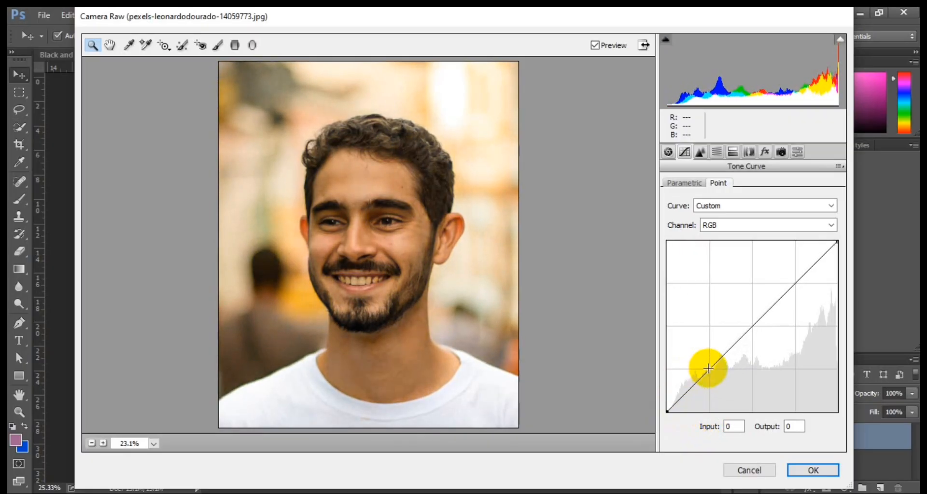
pyautogui.moveTo(709, 368); pyautogui.dragTo(715, 374)
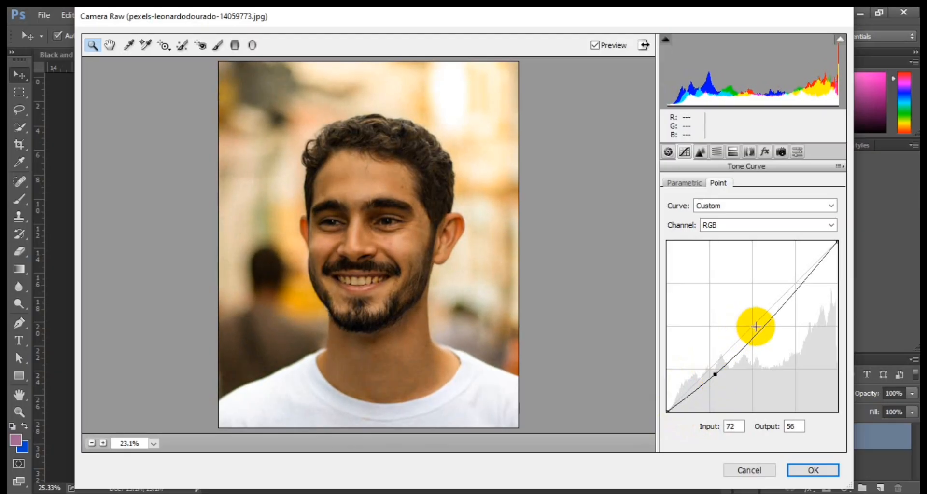
pyautogui.moveTo(760, 329); pyautogui.dragTo(753, 327)
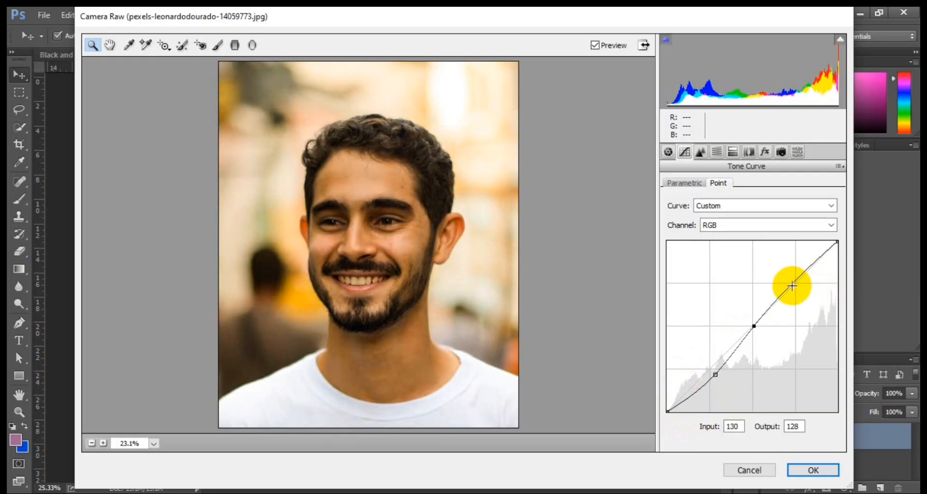
pyautogui.moveTo(792, 286); pyautogui.dragTo(788, 282)
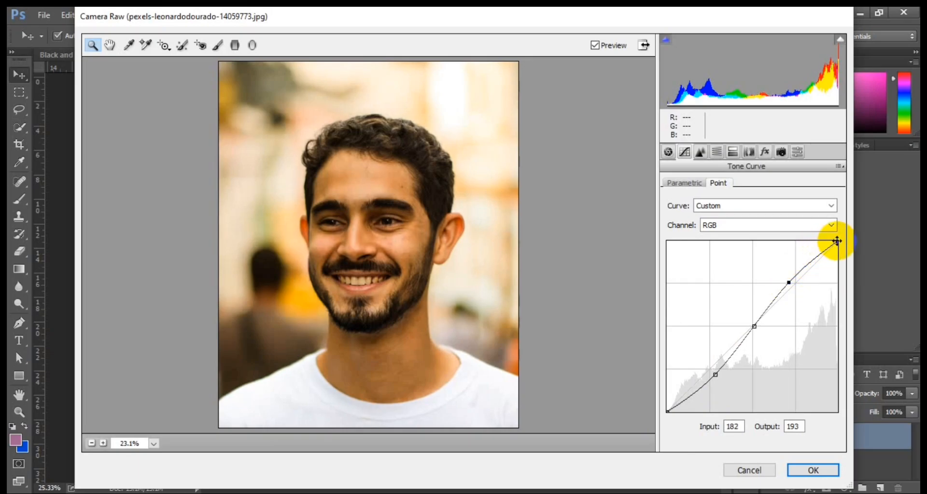
pyautogui.moveTo(837, 241); pyautogui.dragTo(821, 240)
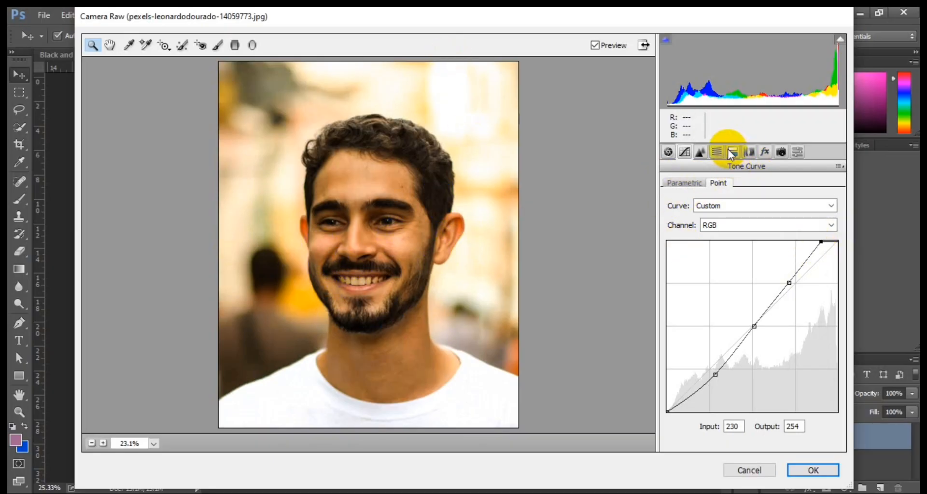
# Step: View the Detail sharpening settings and shift the Yellows hue to +3 in the HSL adjustments
pyautogui.click(700, 152)
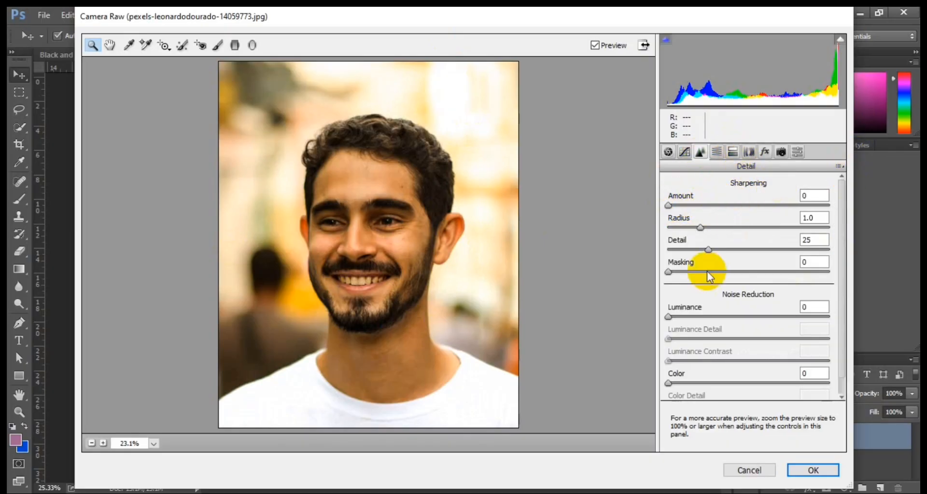
pyautogui.click(717, 154)
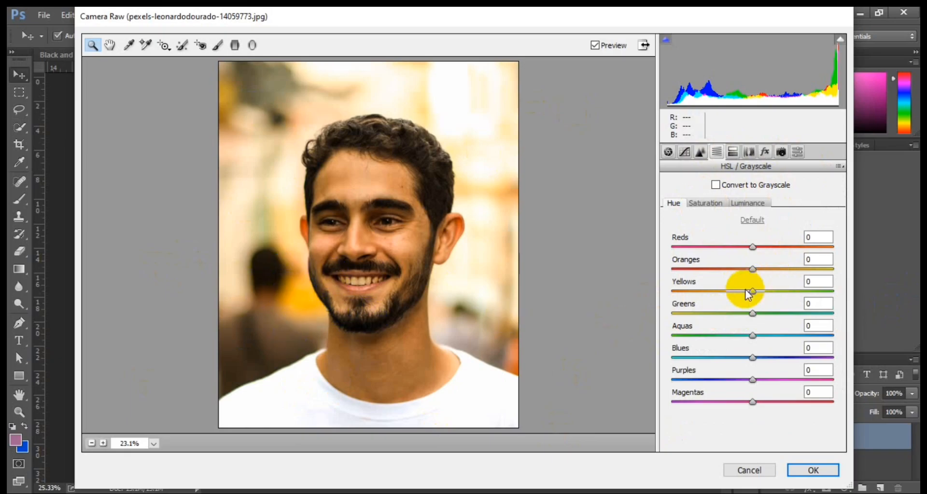
pyautogui.moveTo(753, 292)
pyautogui.mouseDown()
pyautogui.moveTo(836, 293)
pyautogui.moveTo(671, 296)
pyautogui.moveTo(756, 298)
pyautogui.mouseUp()
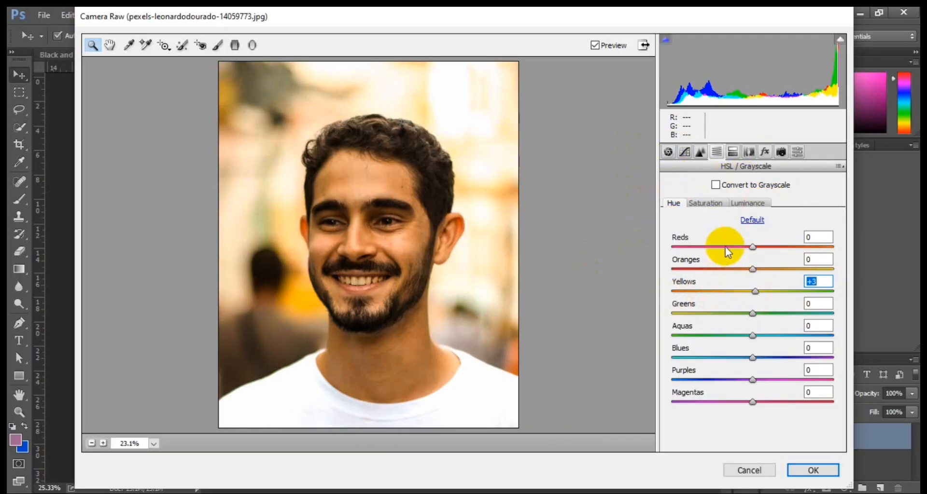
# Step: Set the Oranges saturation to -13 and the luminance of Reds to +15 and Blues to +10 in the HSL adjustments
pyautogui.click(706, 203)
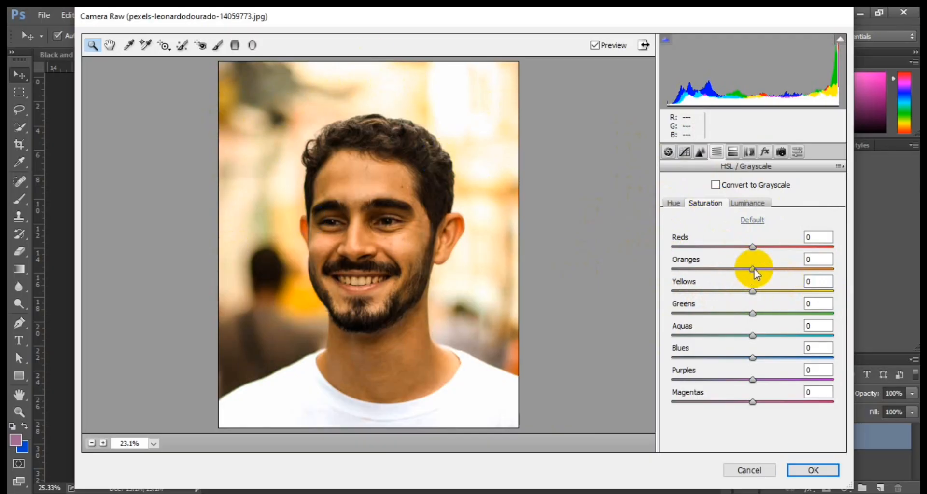
pyautogui.moveTo(754, 273)
pyautogui.mouseDown()
pyautogui.moveTo(774, 268)
pyautogui.moveTo(744, 270)
pyautogui.mouseUp()
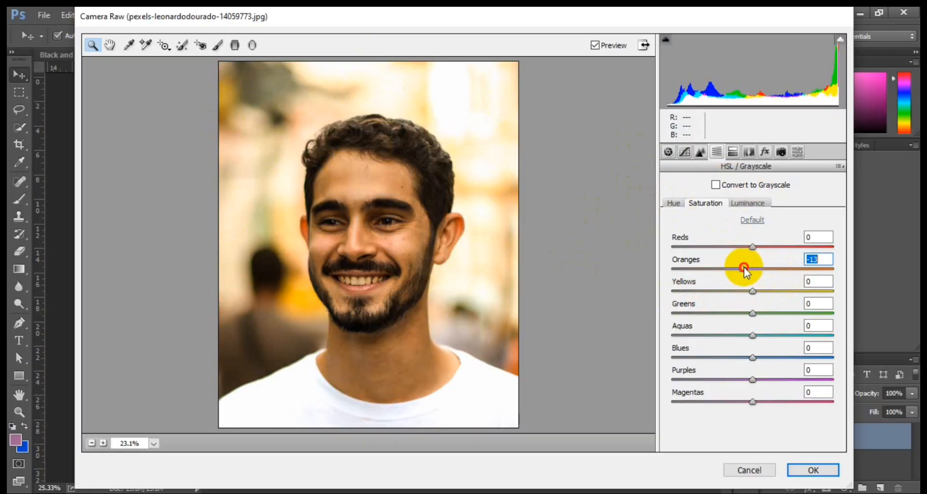
pyautogui.click(758, 201)
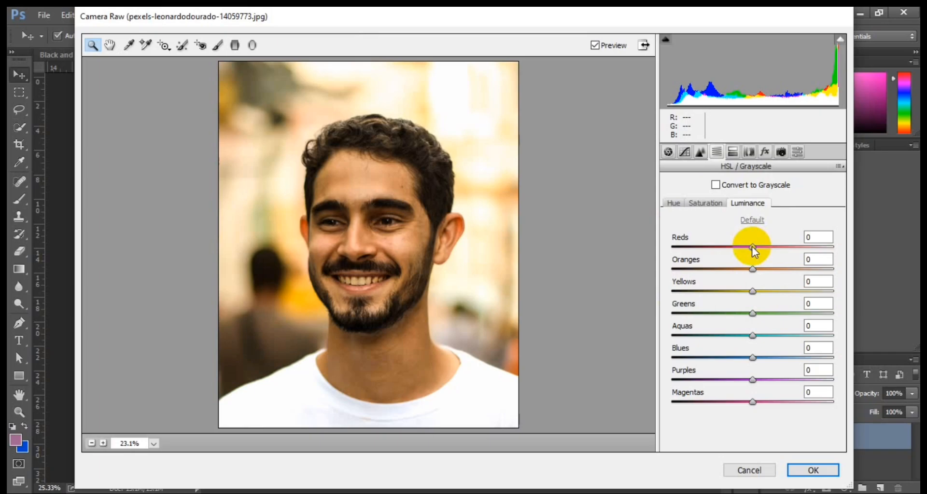
pyautogui.moveTo(753, 246); pyautogui.dragTo(767, 248)
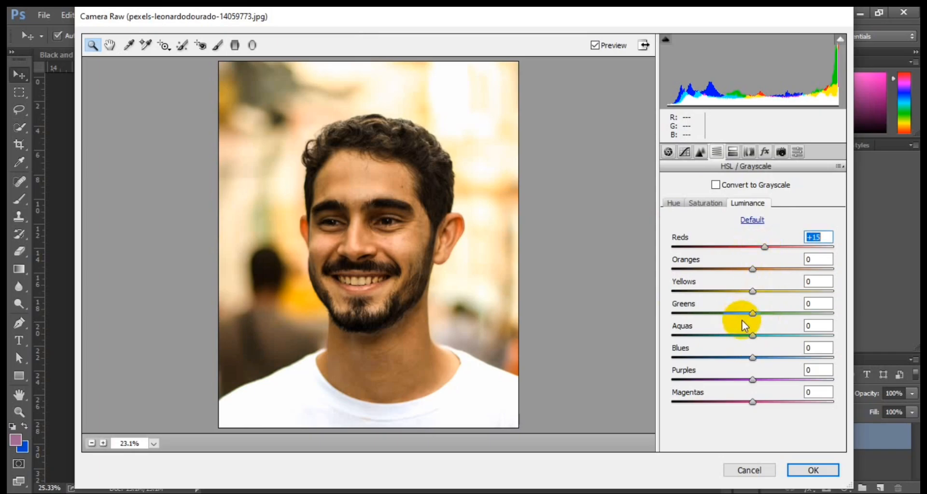
pyautogui.moveTo(752, 357); pyautogui.dragTo(756, 358)
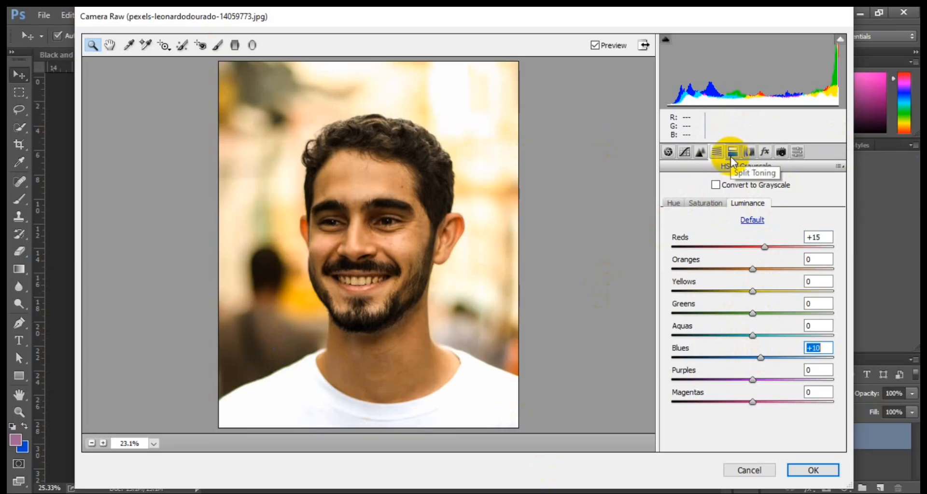
# Step: Look through the Split Toning, Effects, Camera Calibration and Presets settings, and apply the Camera Raw filter to the portrait
pyautogui.click(749, 152)
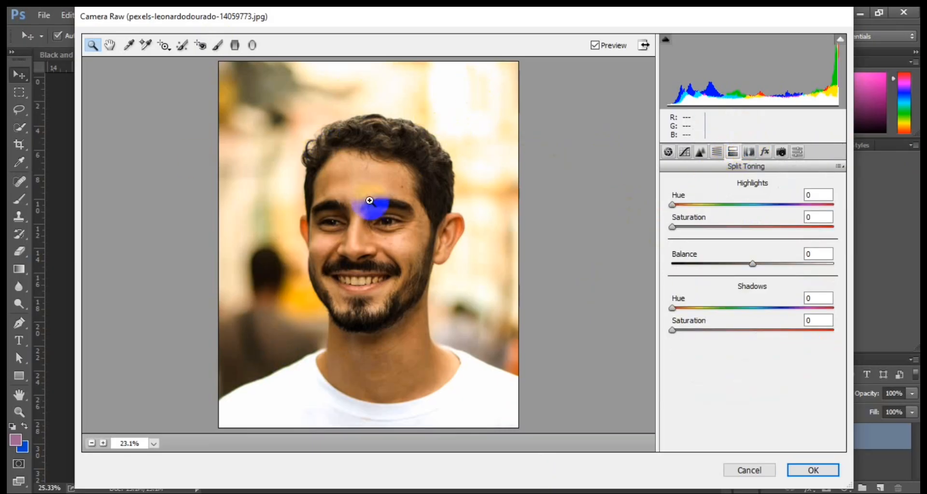
pyautogui.click(751, 151)
pyautogui.click(764, 151)
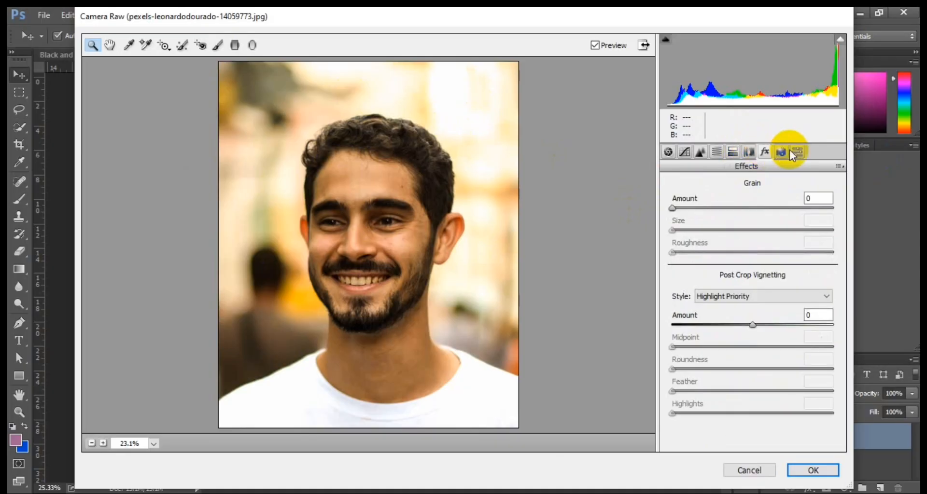
pyautogui.click(781, 153)
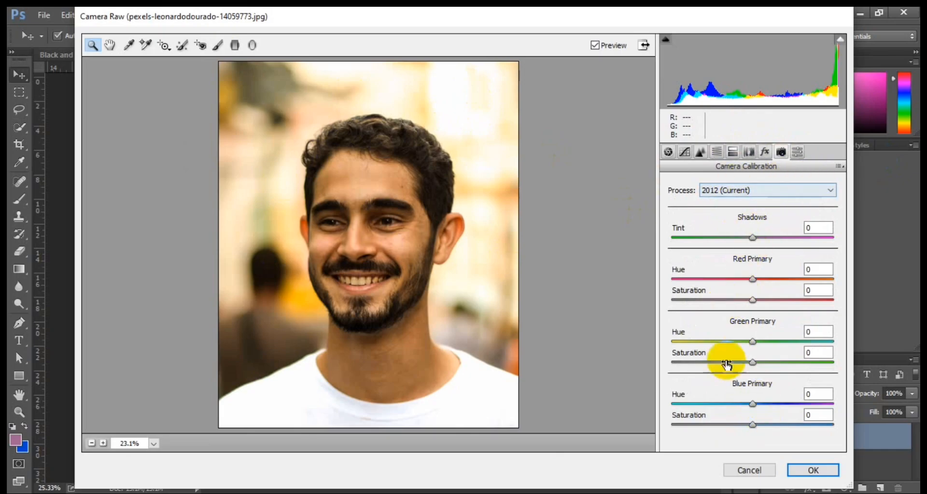
pyautogui.click(797, 153)
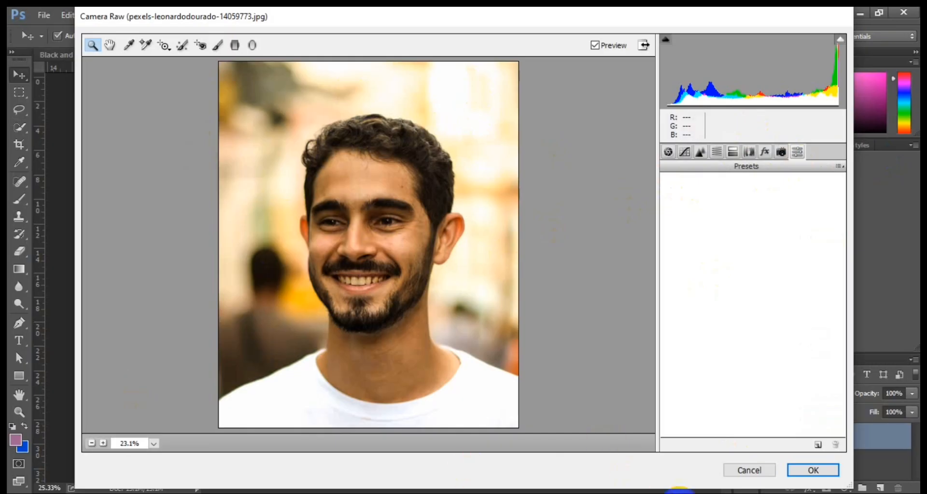
pyautogui.click(805, 472)
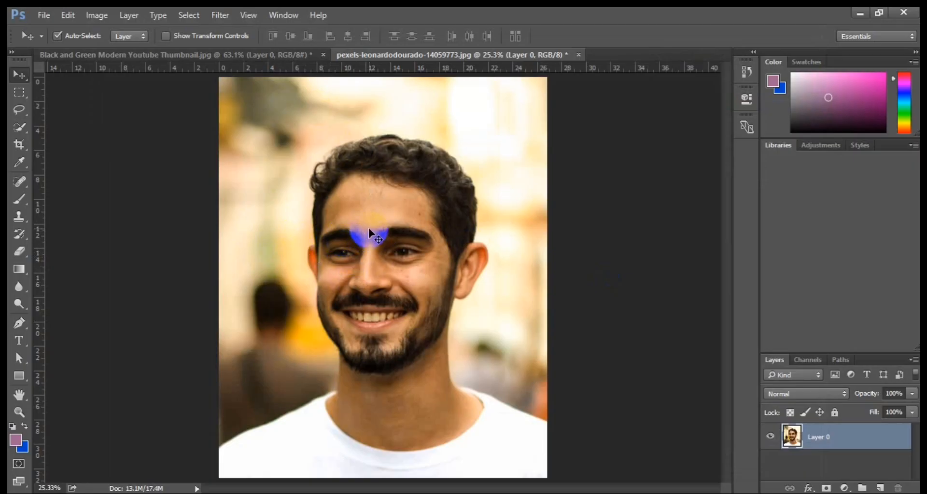
# Step: Examine the small blemishes on the man's forehead at close range
pyautogui.scroll(5, 428, 196)
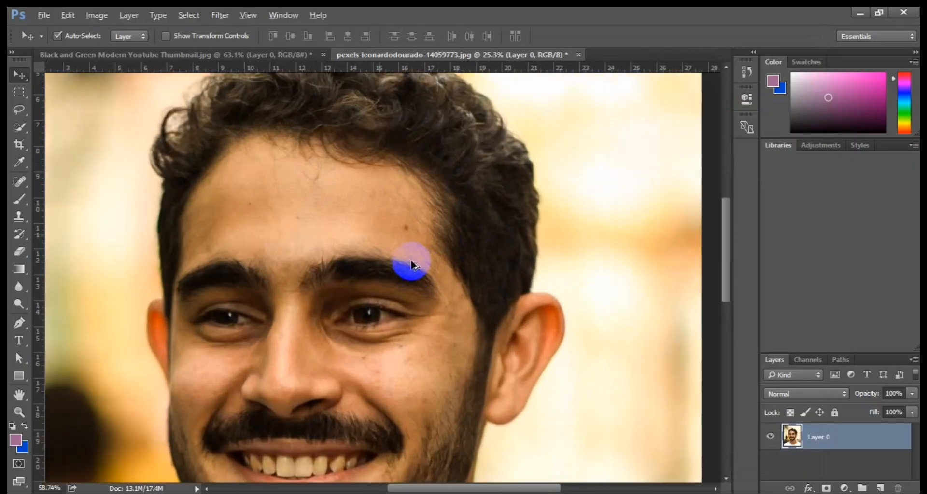
pyautogui.scroll(3, 411, 264)
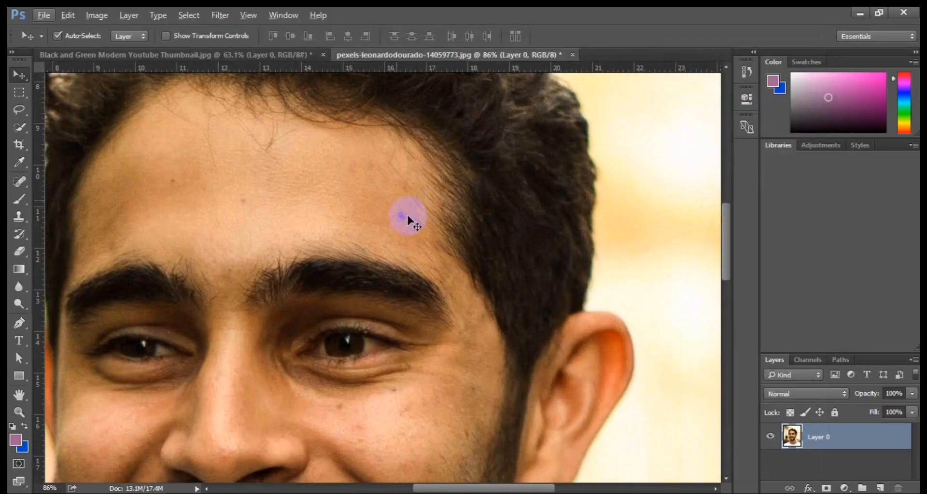
pyautogui.scroll(2, 256, 195)
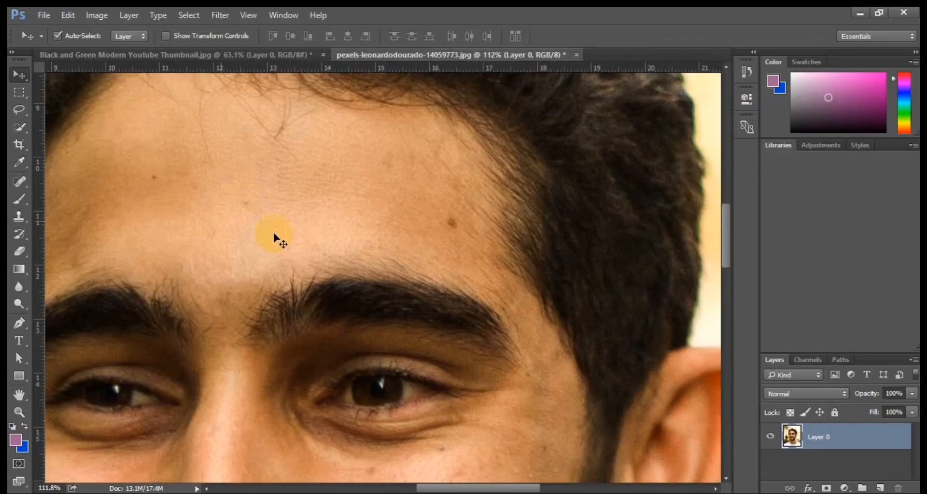
pyautogui.scroll(-2, 274, 236)
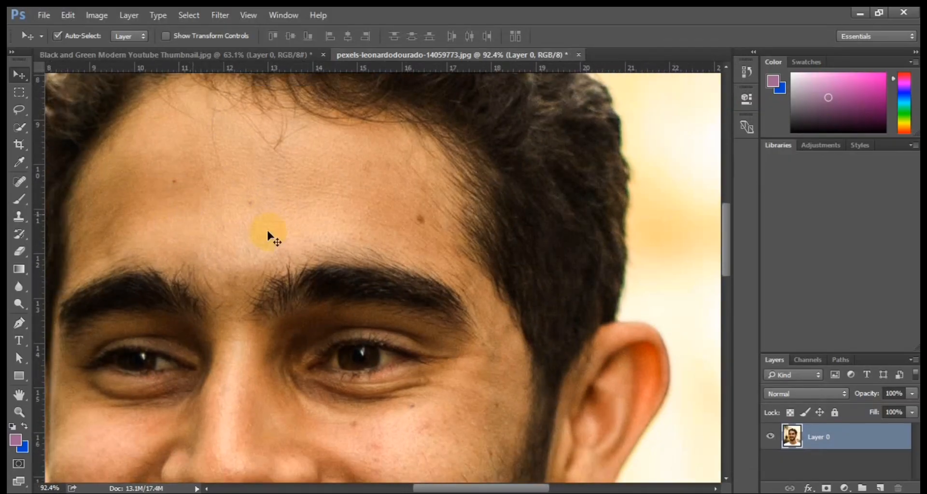
pyautogui.rightClick(408, 229)
pyautogui.scroll(1, 425, 221)
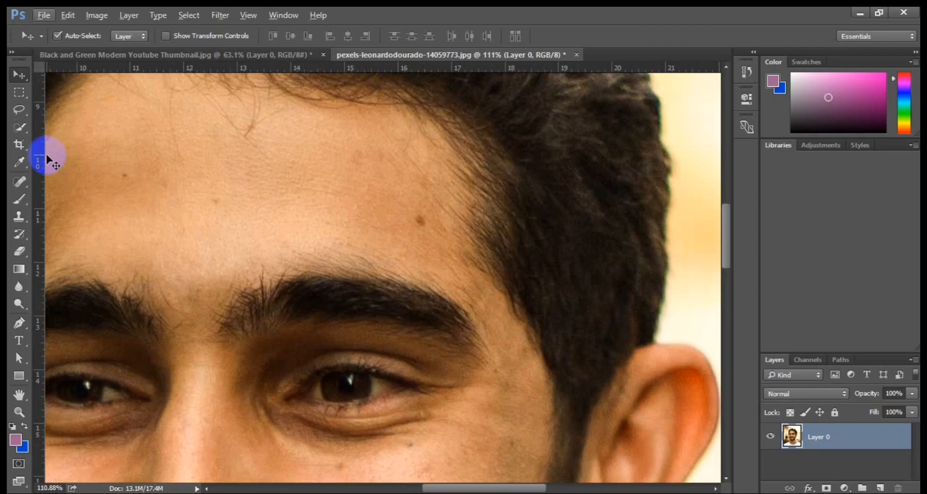
pyautogui.click(21, 182)
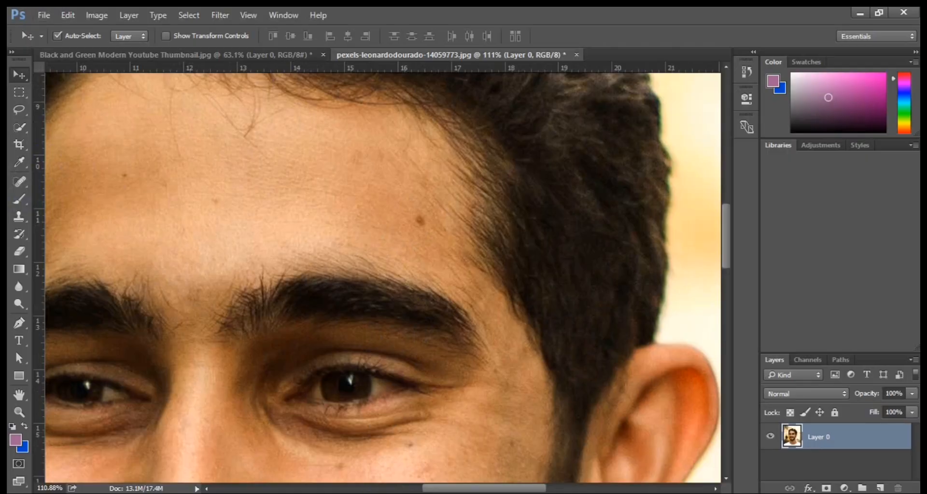
# Step: Switch to the Downloads folder in File Explorer and open the close-up face photo with acne as a separate document in Photoshop
pyautogui.hotkey('alt', 'Tab')
pyautogui.scroll(5, 558, 221)
pyautogui.click(584, 231)
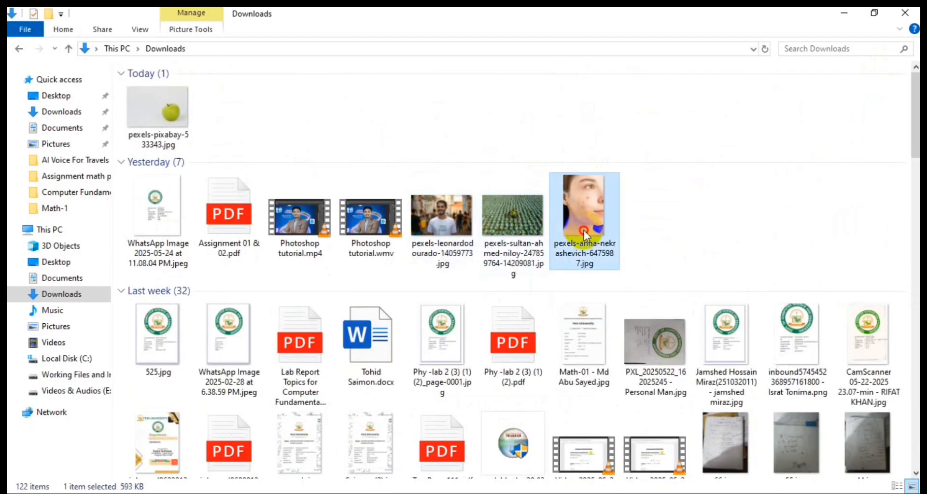
pyautogui.moveTo(584, 234); pyautogui.dragTo(612, 54)
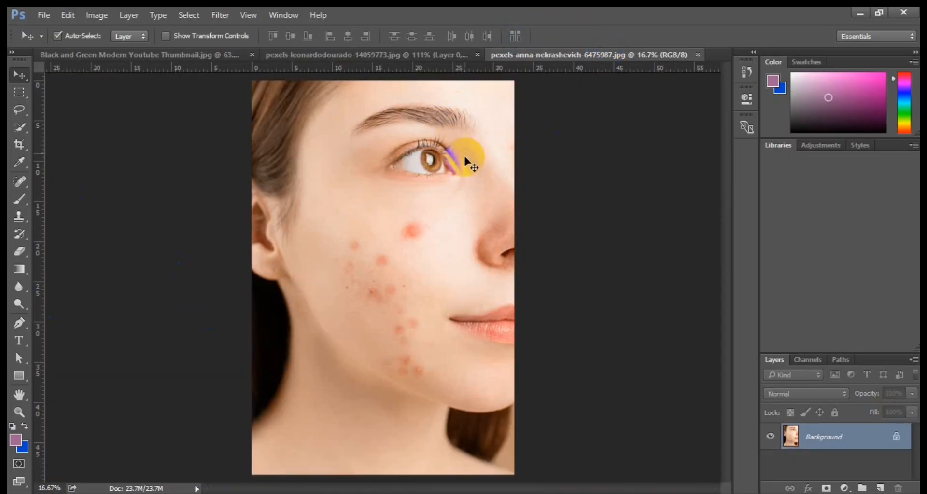
# Step: Activate the Spot Healing Brush for the acne-marked cheek and set its brush size to 300 px
pyautogui.scroll(3, 498, 201)
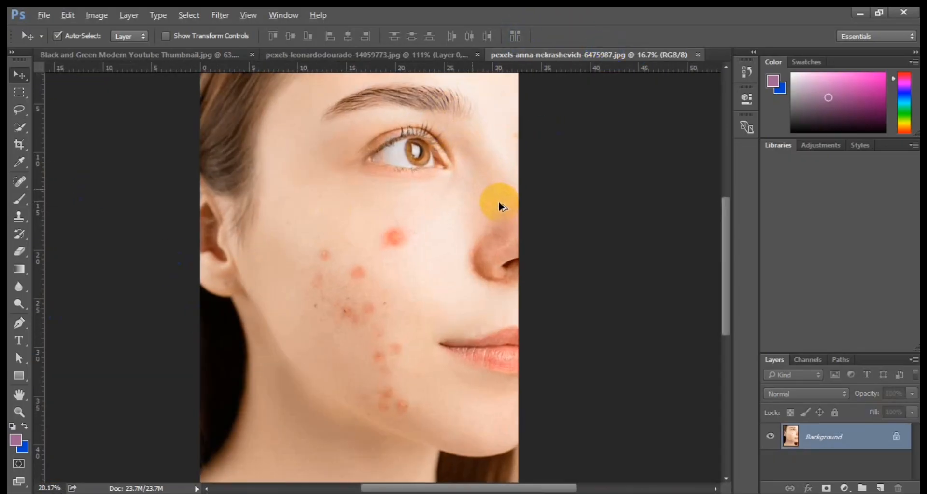
pyautogui.scroll(-2, 381, 227)
pyautogui.moveTo(388, 214); pyautogui.dragTo(430, 188)
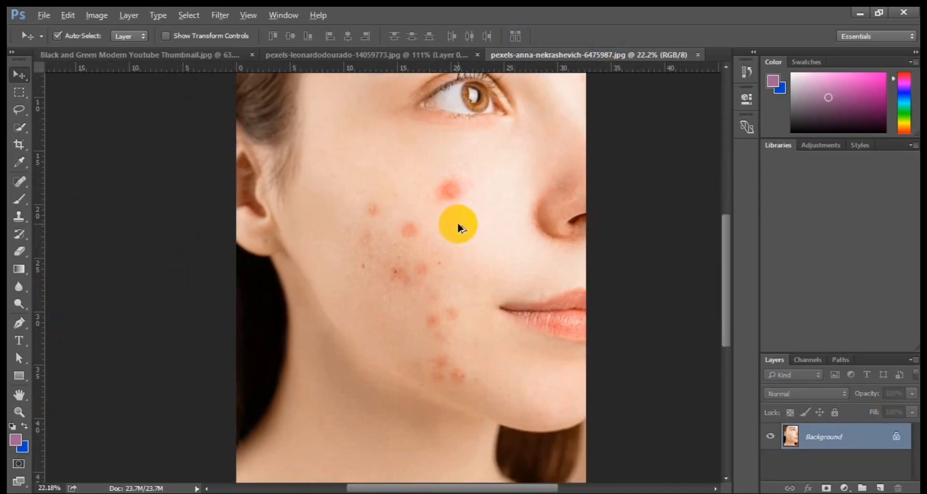
pyautogui.scroll(1, 456, 222)
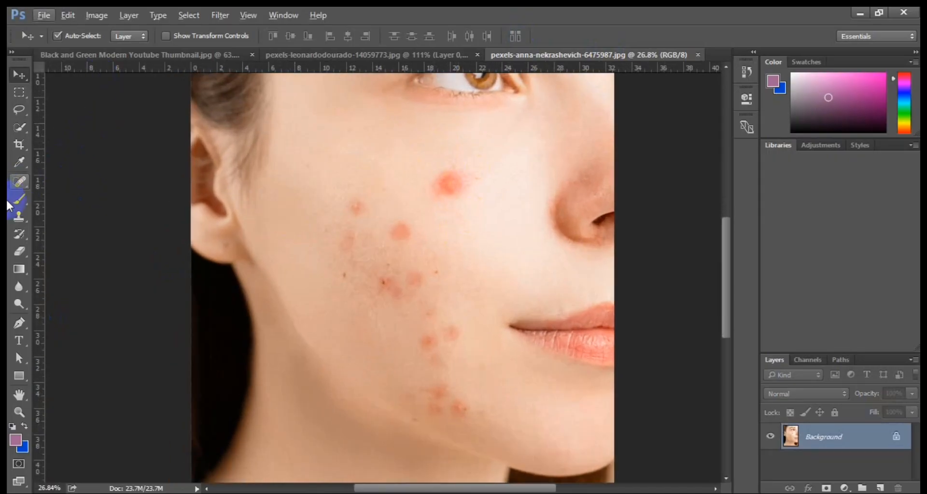
pyautogui.click(24, 180)
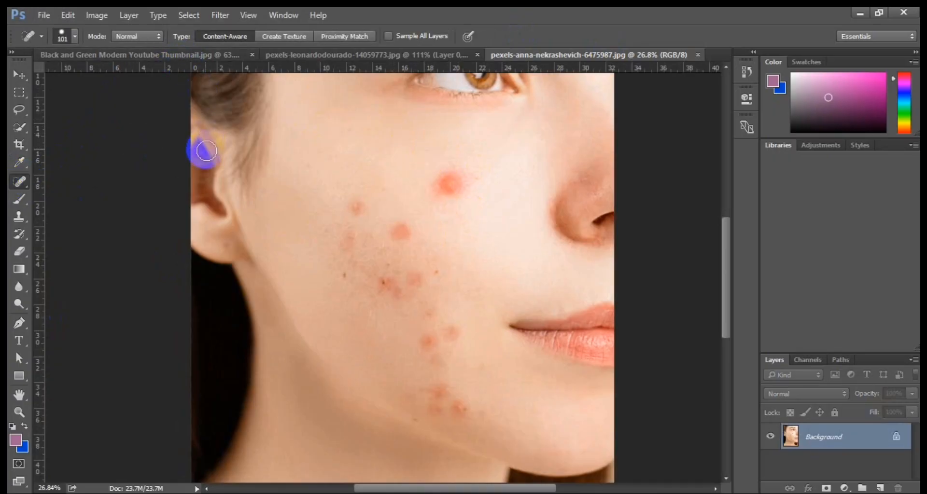
pyautogui.click(73, 37)
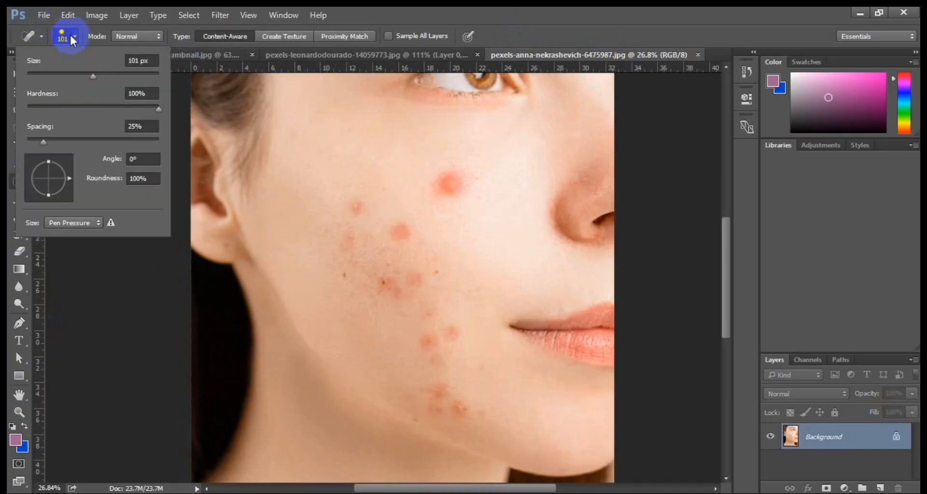
pyautogui.click(72, 36)
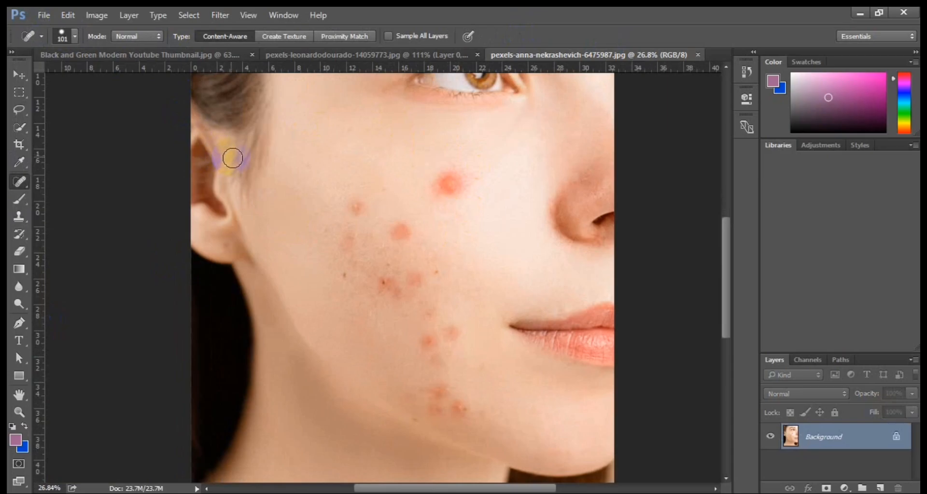
pyautogui.press(']')
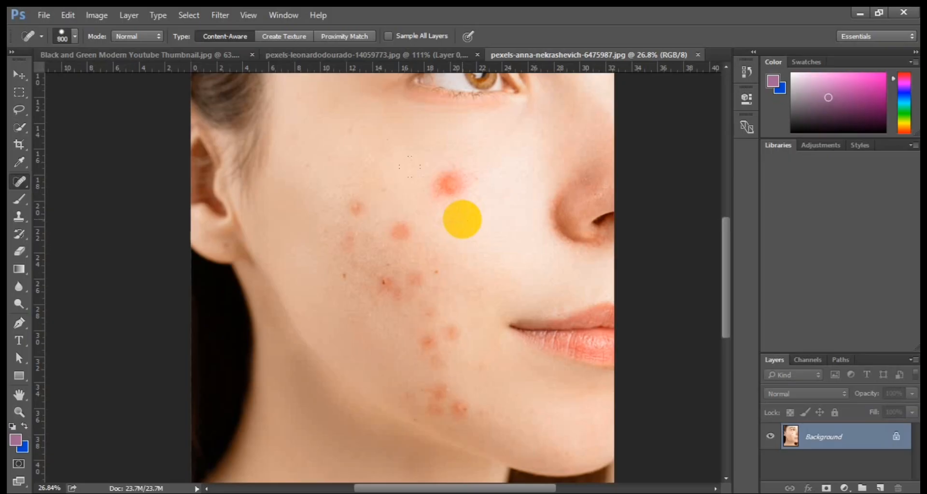
pyautogui.press('[')
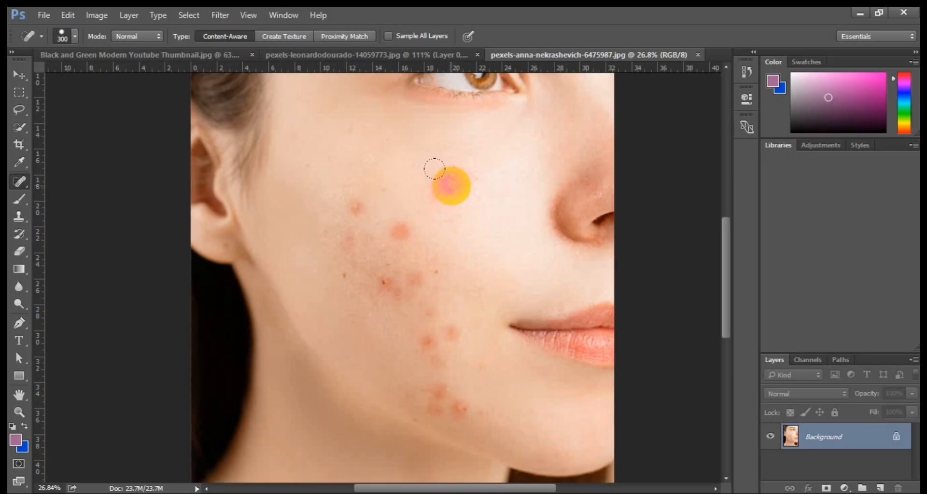
# Step: Heal the large red spot below the eye and the cluster of acne marks on the upper and middle cheek
pyautogui.click(435, 169)
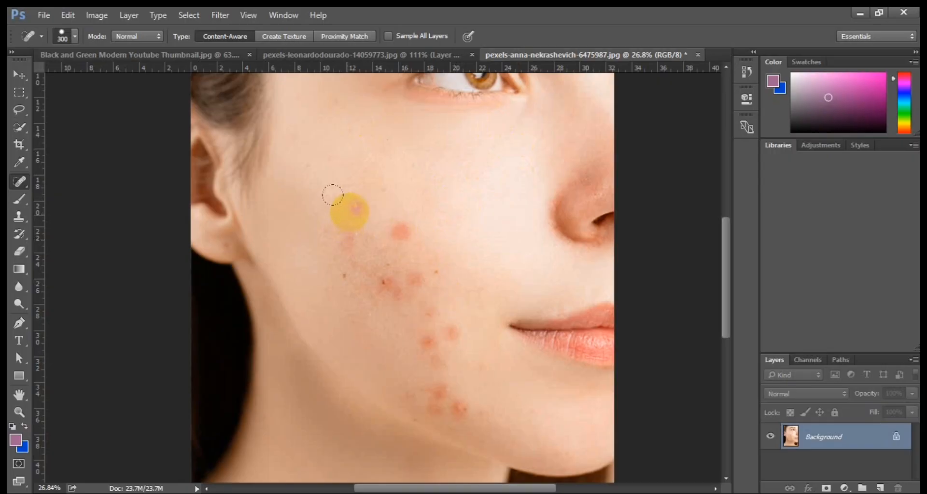
pyautogui.click(347, 200)
pyautogui.click(347, 250)
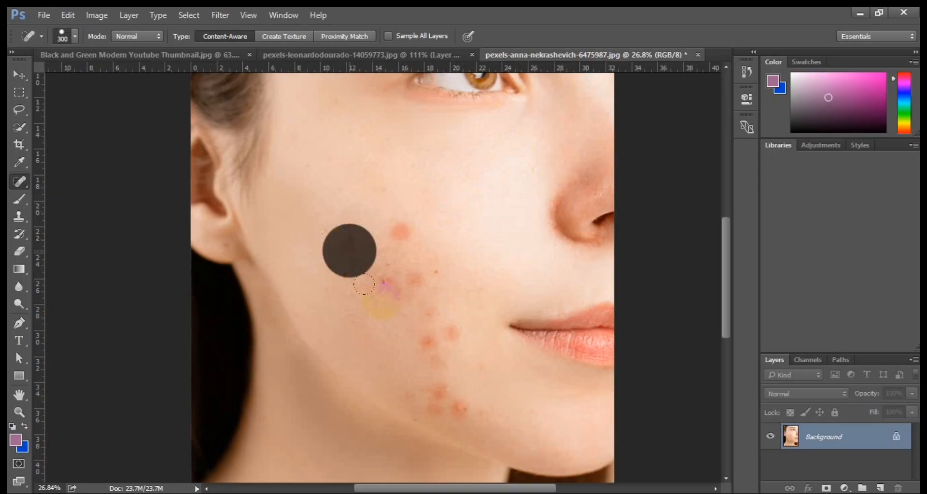
pyautogui.click(385, 285)
pyautogui.click(408, 285)
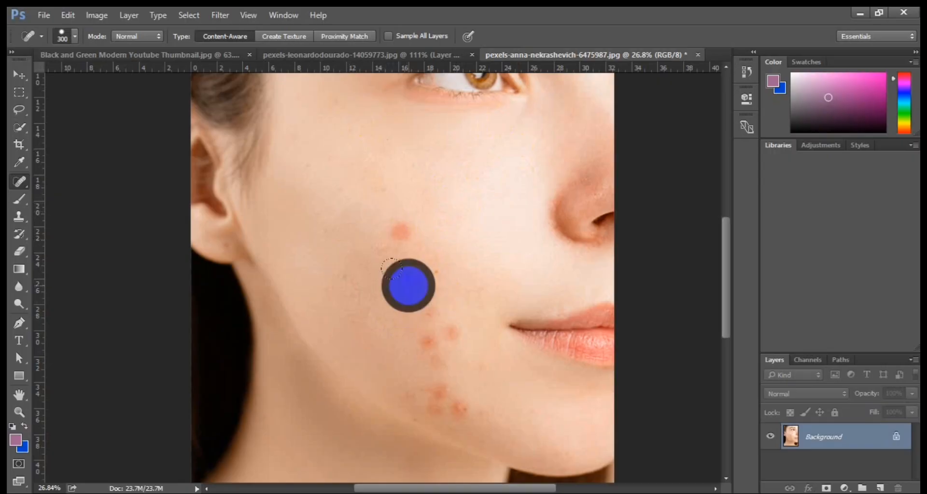
pyautogui.click(394, 237)
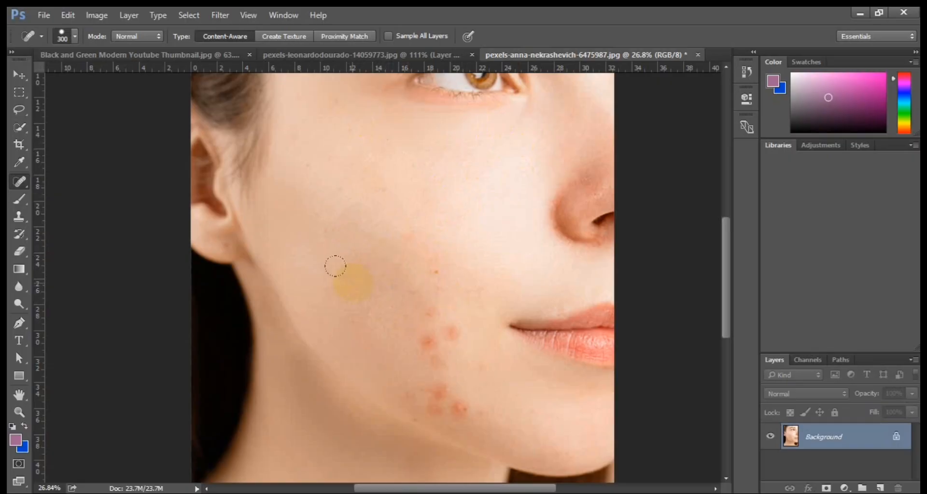
# Step: Heal the remaining red spots and uneven skin across the middle of the cheek with the Spot Healing Brush
pyautogui.click(348, 280)
pyautogui.click(430, 263)
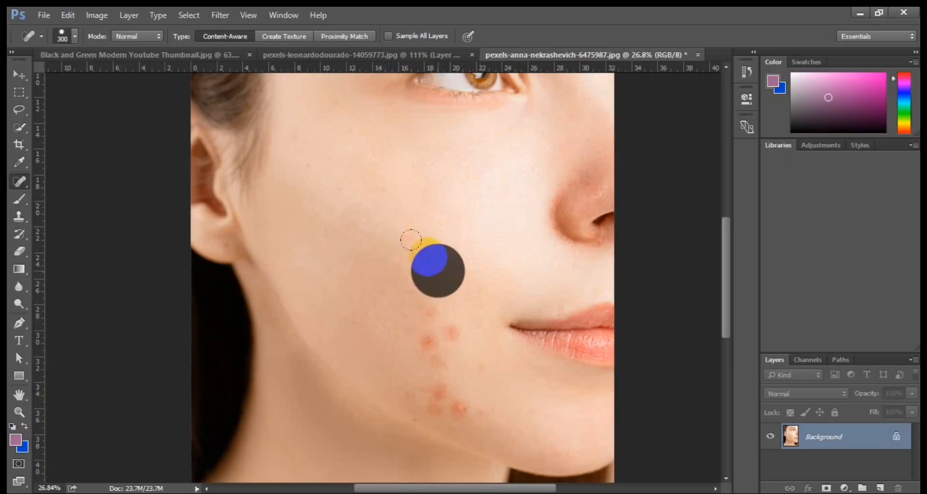
pyautogui.click(418, 243)
pyautogui.click(429, 277)
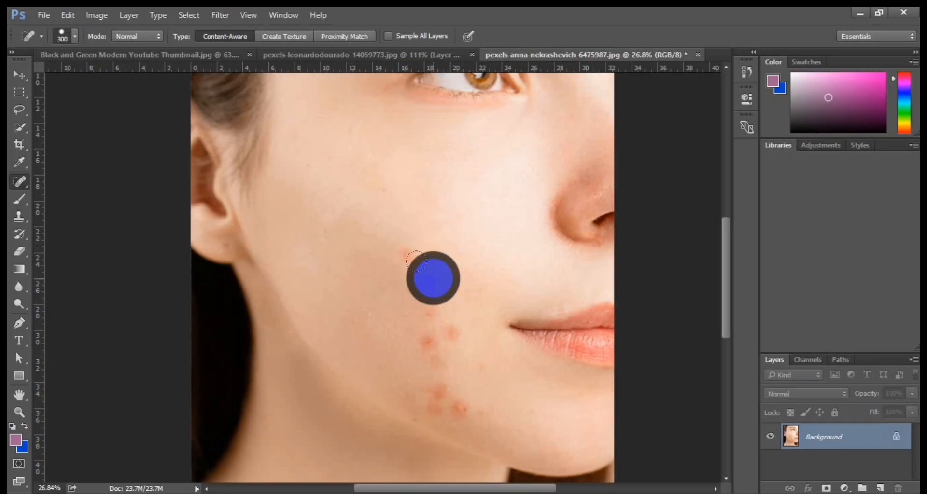
pyautogui.click(408, 265)
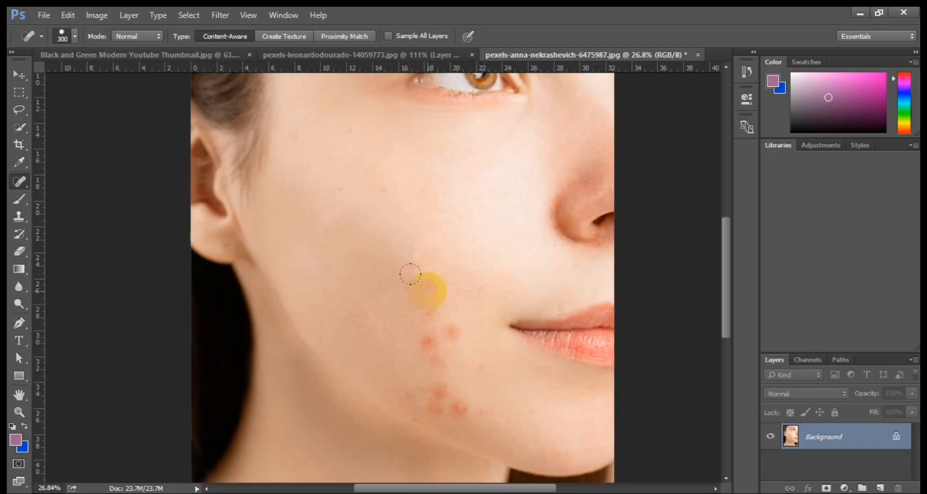
pyautogui.click(430, 291)
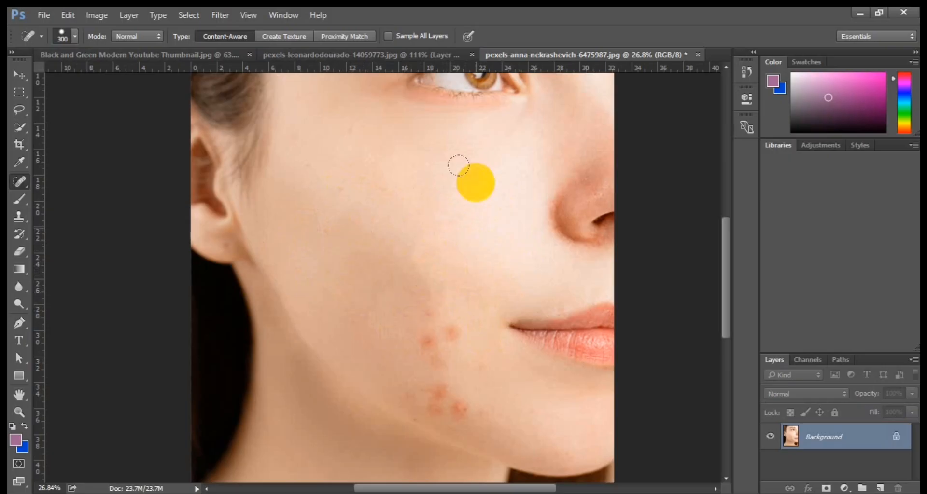
# Step: Heal the acne clusters on the lower cheek beside the mouth and down to the jawline, then blend the discoloured skin above them
pyautogui.click(449, 331)
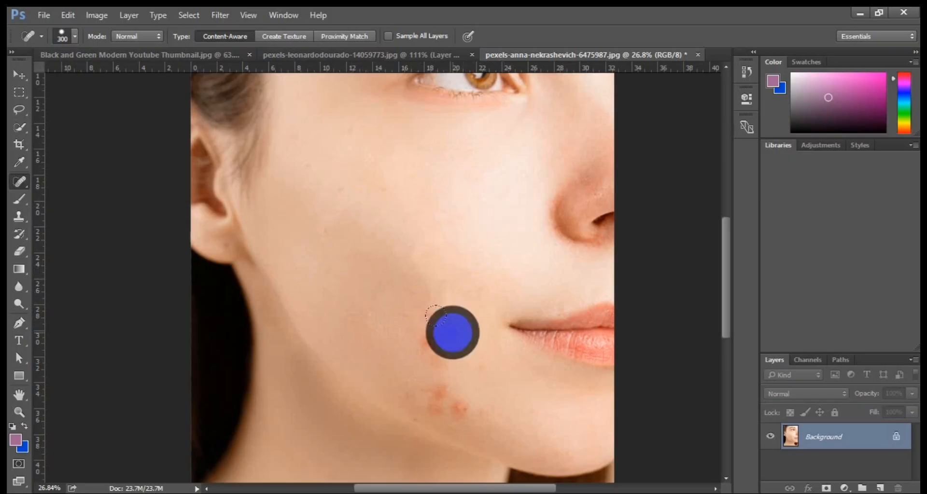
pyautogui.click(424, 352)
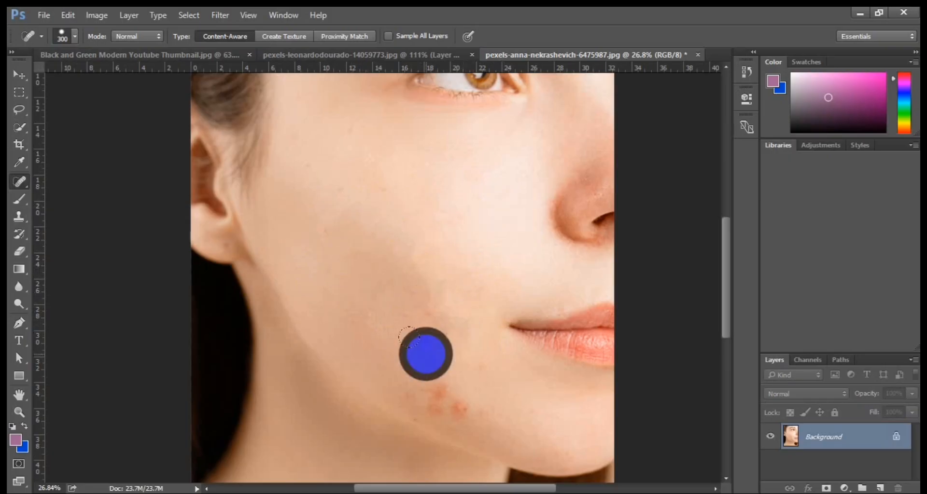
pyautogui.click(445, 393)
pyautogui.click(439, 392)
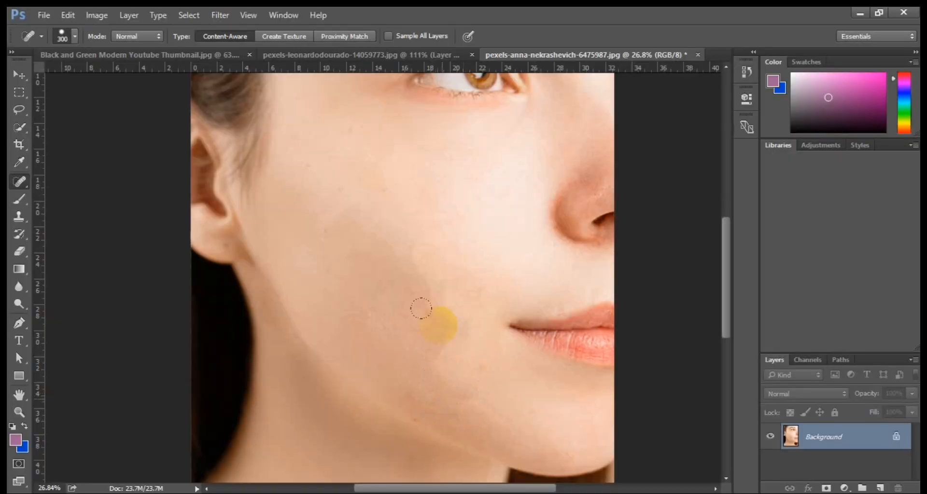
pyautogui.click(451, 341)
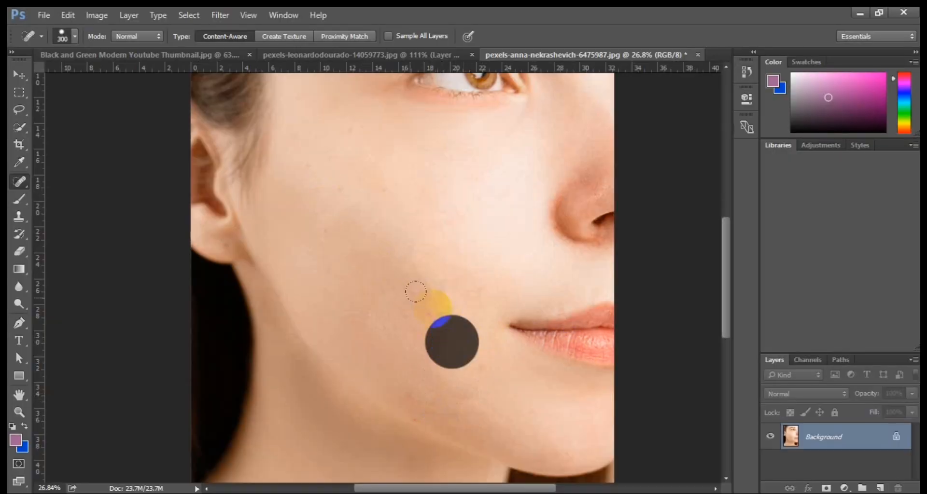
pyautogui.click(407, 295)
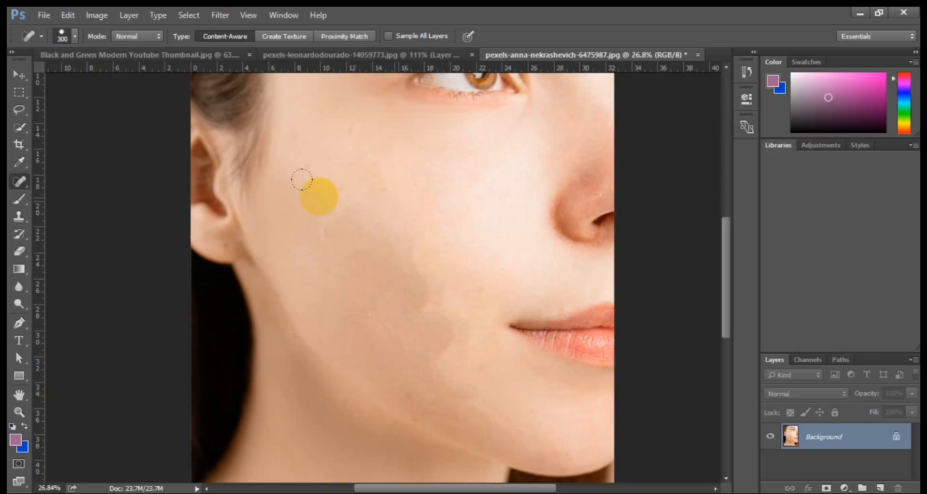
# Step: Keep the Spot Healing Brush and touch up the uneven patches on the lower cheek near the corner of the mouth
pyautogui.click(21, 183)
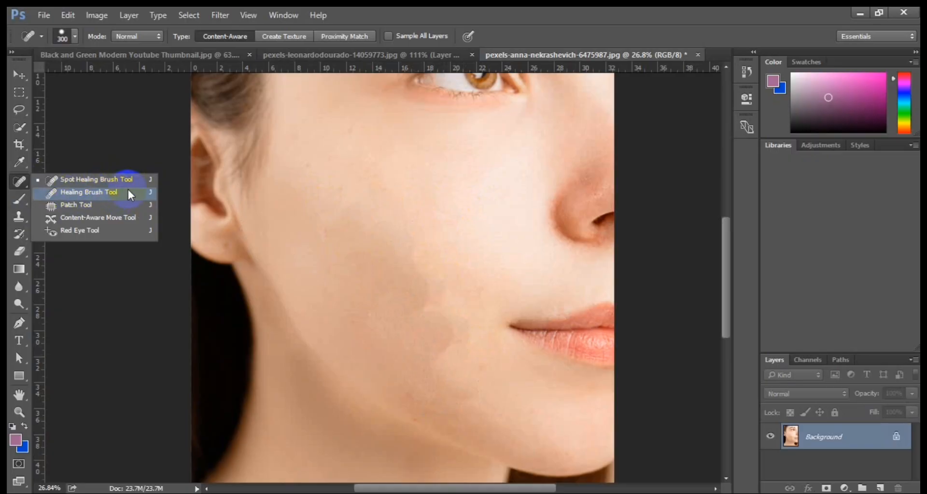
pyautogui.click(20, 183)
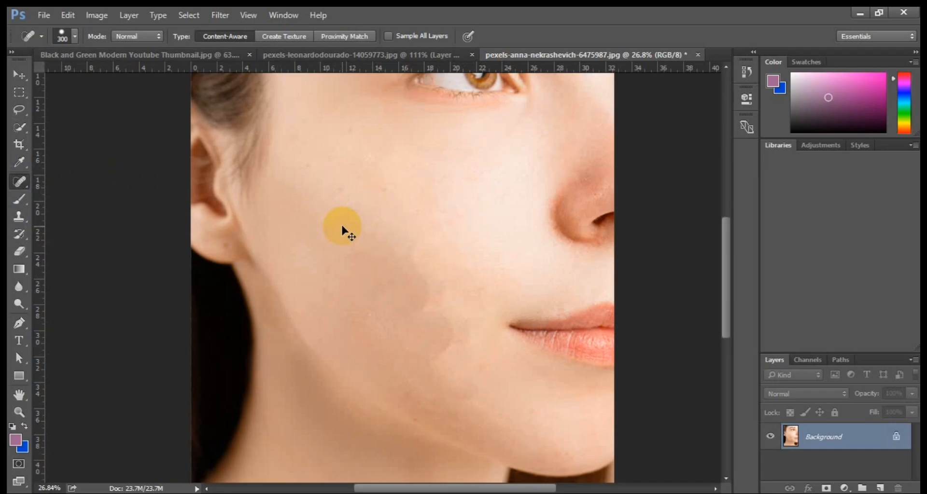
pyautogui.scroll(-2, 342, 229)
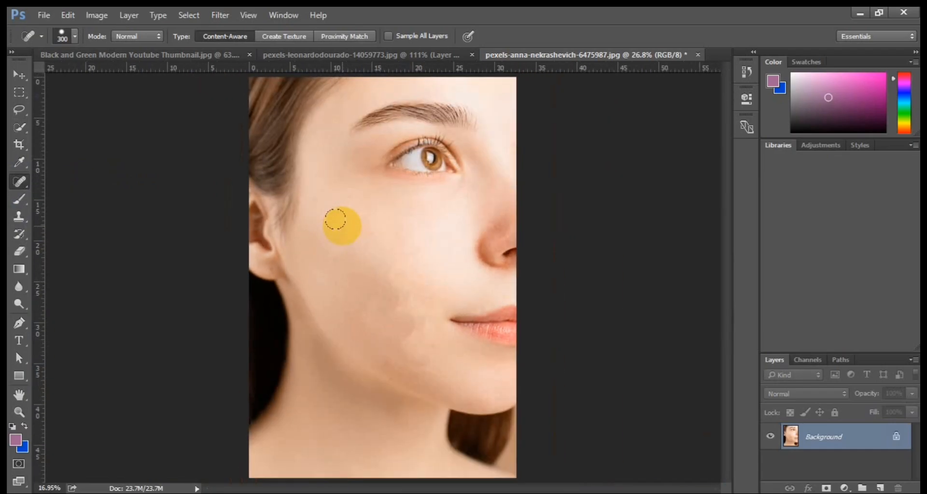
pyautogui.click(414, 326)
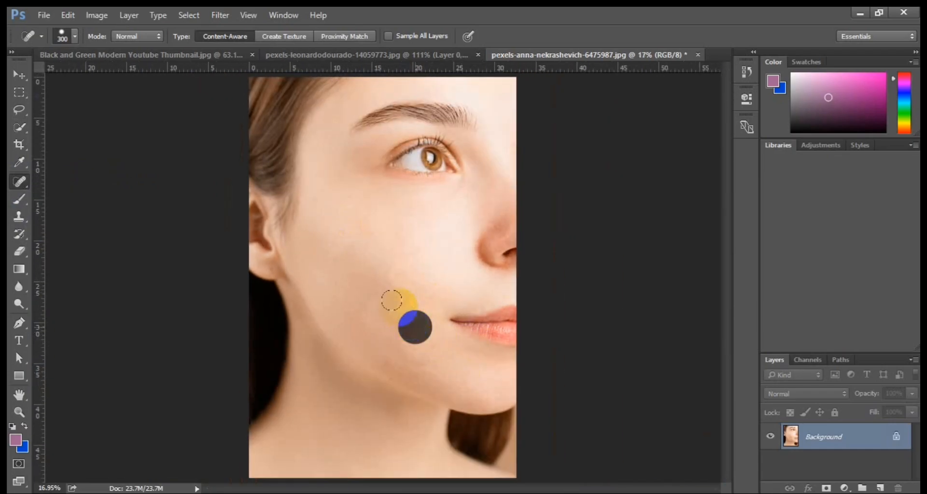
pyautogui.click(397, 306)
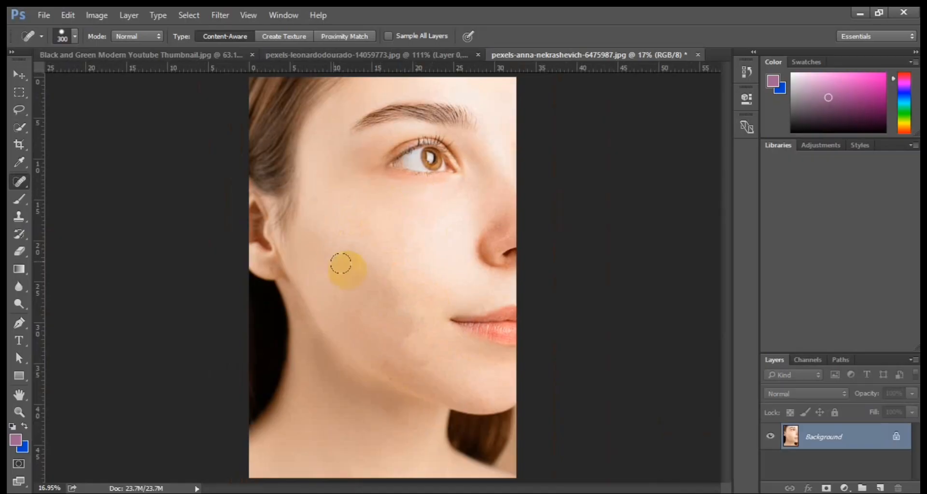
# Step: Activate the Move tool, fit the man's portrait to the screen, and close the document of the woman's face photo
pyautogui.press('v')
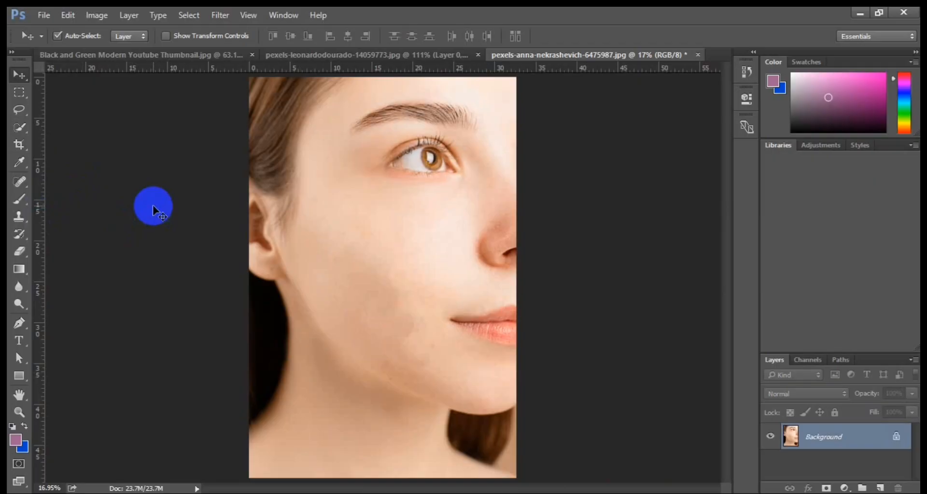
pyautogui.click(442, 56)
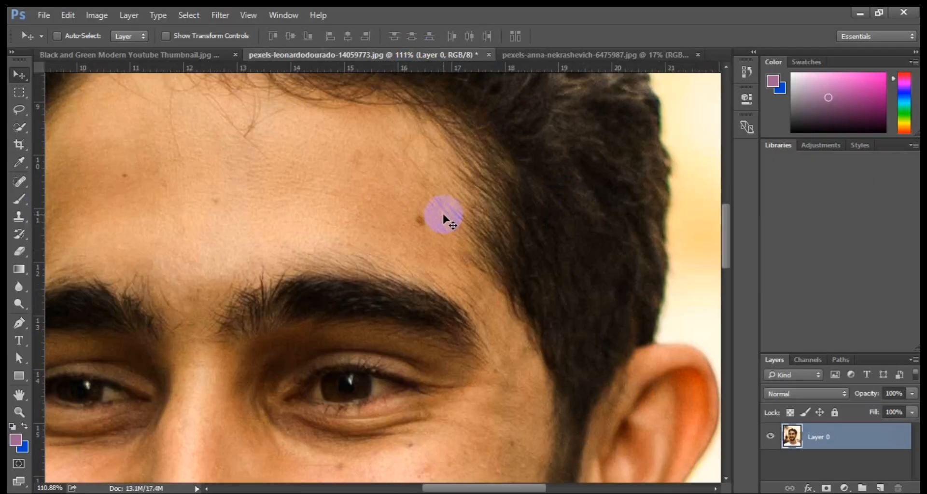
pyautogui.hotkey('ctrl', '0')
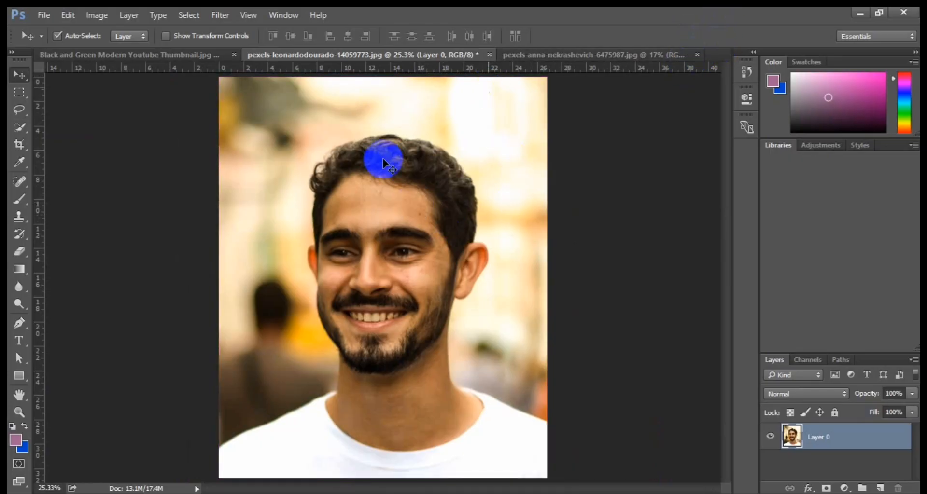
pyautogui.click(697, 54)
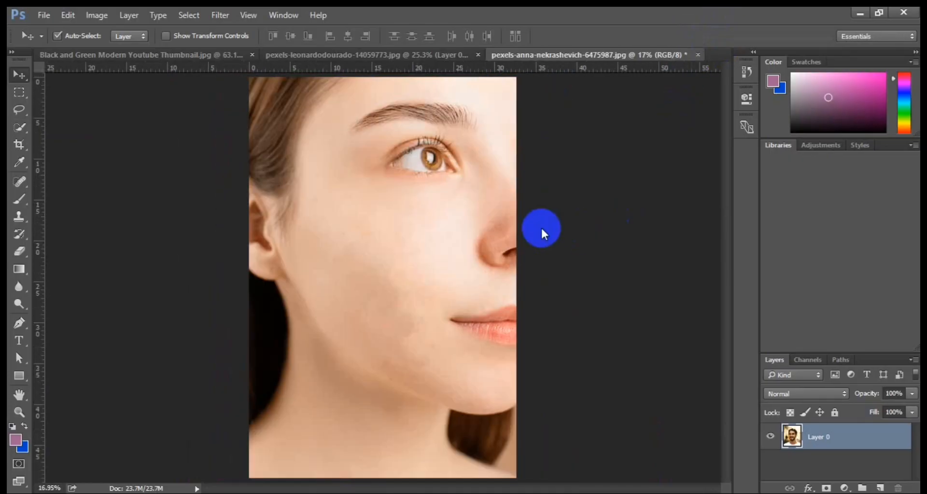
pyautogui.click(487, 205)
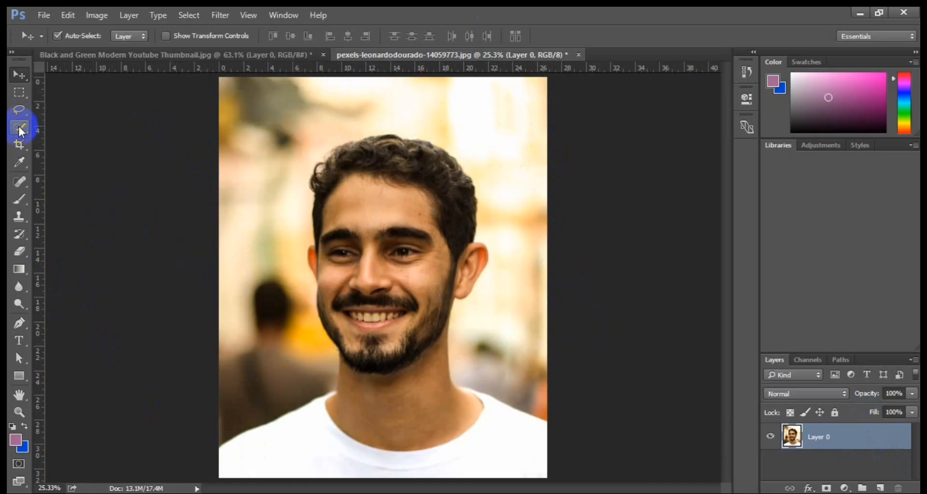
# Step: Select the man's head and shirt with the Quick Selection tool and hide the background with a layer mask
pyautogui.moveTo(20, 129)
pyautogui.mouseDown()
pyautogui.moveTo(94, 130)
pyautogui.moveTo(94, 141)
pyautogui.moveTo(94, 129)
pyautogui.mouseUp()
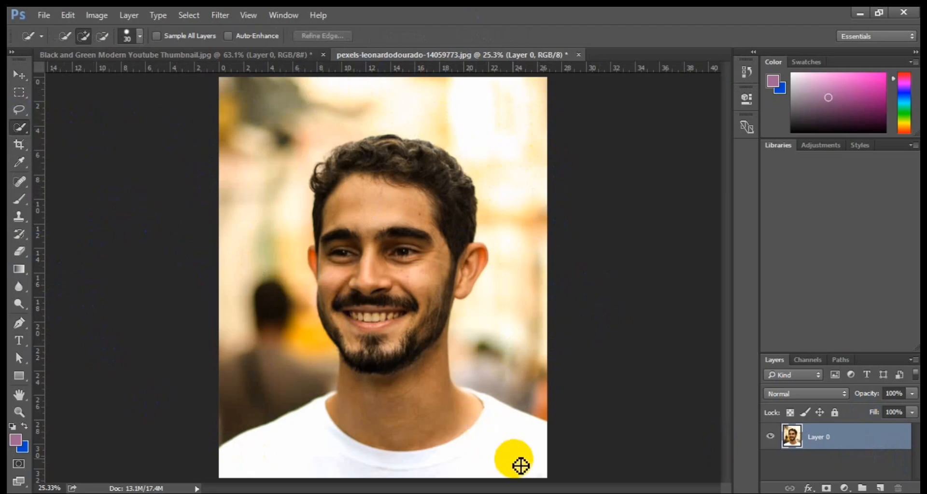
pyautogui.moveTo(449, 423)
pyautogui.mouseDown()
pyautogui.moveTo(428, 433)
pyautogui.moveTo(409, 407)
pyautogui.moveTo(375, 296)
pyautogui.moveTo(387, 260)
pyautogui.moveTo(444, 227)
pyautogui.moveTo(428, 205)
pyautogui.moveTo(418, 197)
pyautogui.moveTo(356, 217)
pyautogui.moveTo(334, 263)
pyautogui.moveTo(437, 252)
pyautogui.moveTo(472, 265)
pyautogui.moveTo(331, 275)
pyautogui.moveTo(318, 265)
pyautogui.moveTo(375, 241)
pyautogui.moveTo(392, 169)
pyautogui.moveTo(336, 173)
pyautogui.moveTo(331, 160)
pyautogui.moveTo(420, 153)
pyautogui.moveTo(459, 172)
pyautogui.moveTo(459, 182)
pyautogui.mouseUp()
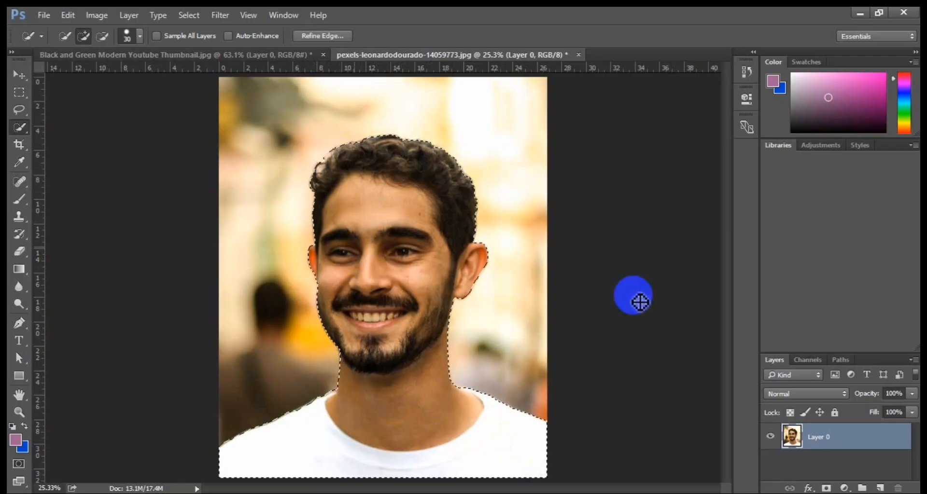
pyautogui.click(827, 489)
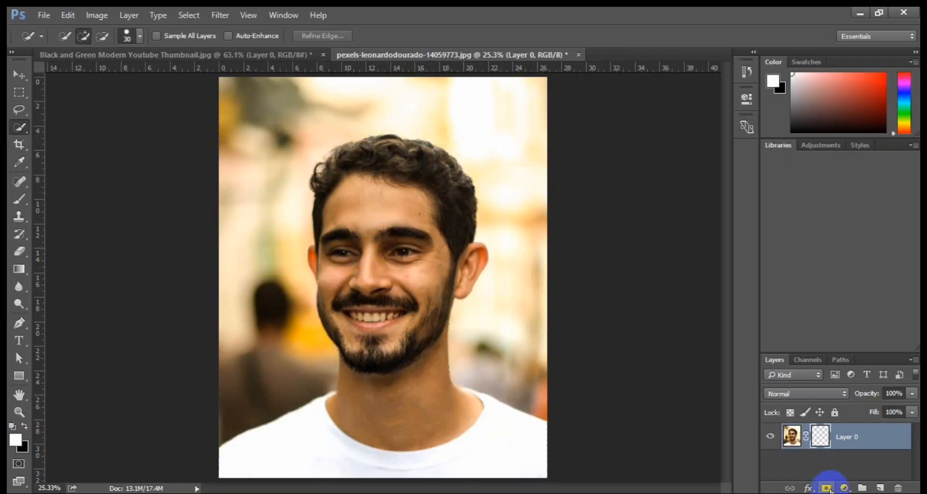
# Step: Examine the edges of the man's cutout around the shoulders and hair for leftover background
pyautogui.moveTo(343, 245); pyautogui.dragTo(364, 251)
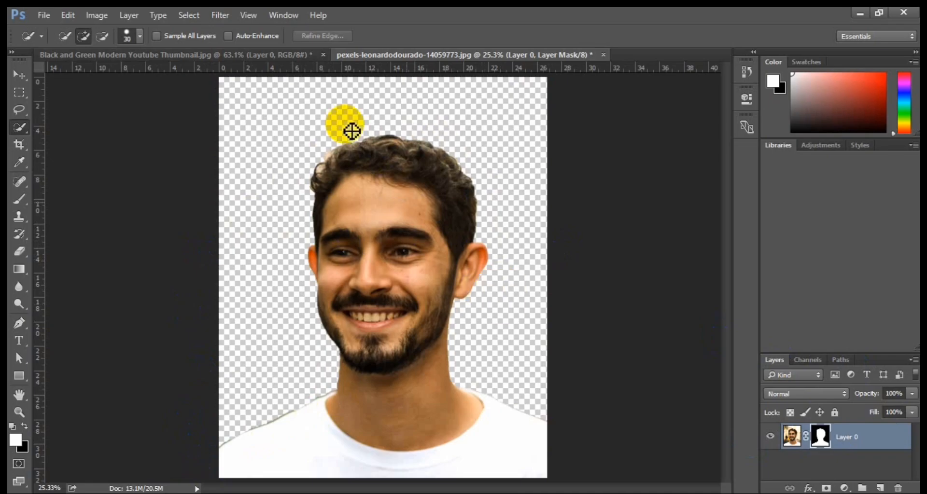
pyautogui.scroll(8, 287, 433)
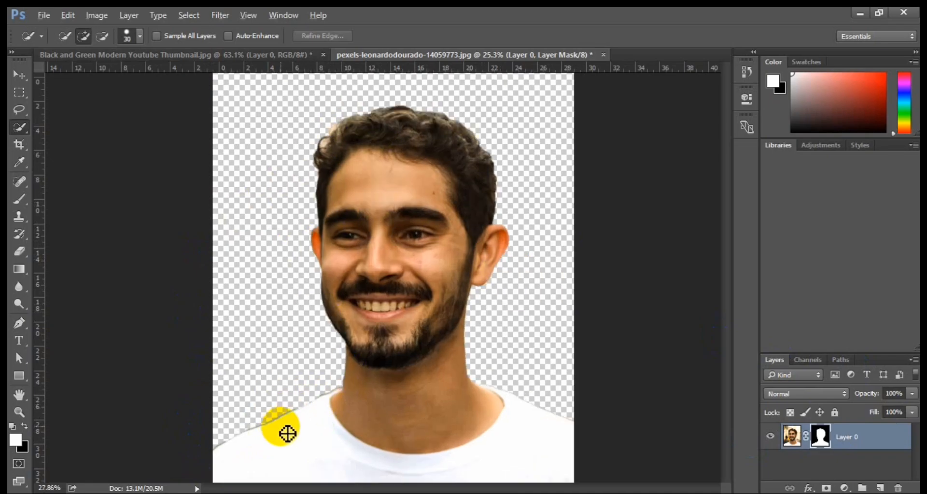
pyautogui.scroll(-5, 361, 395)
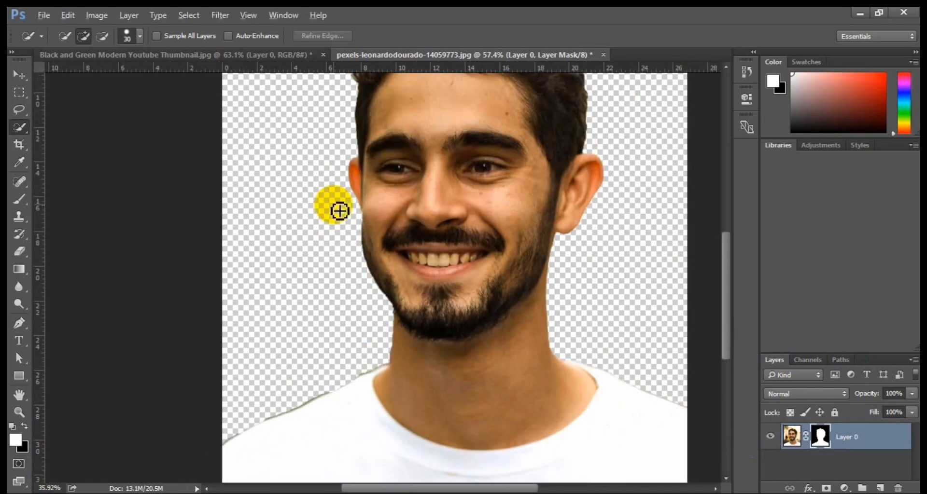
pyautogui.scroll(2, 383, 97)
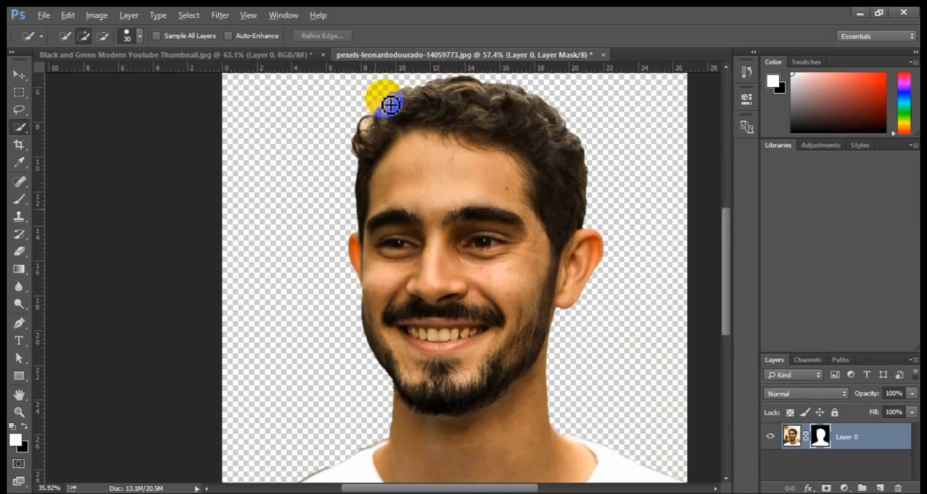
pyautogui.scroll(4, 375, 145)
pyautogui.scroll(2, 389, 100)
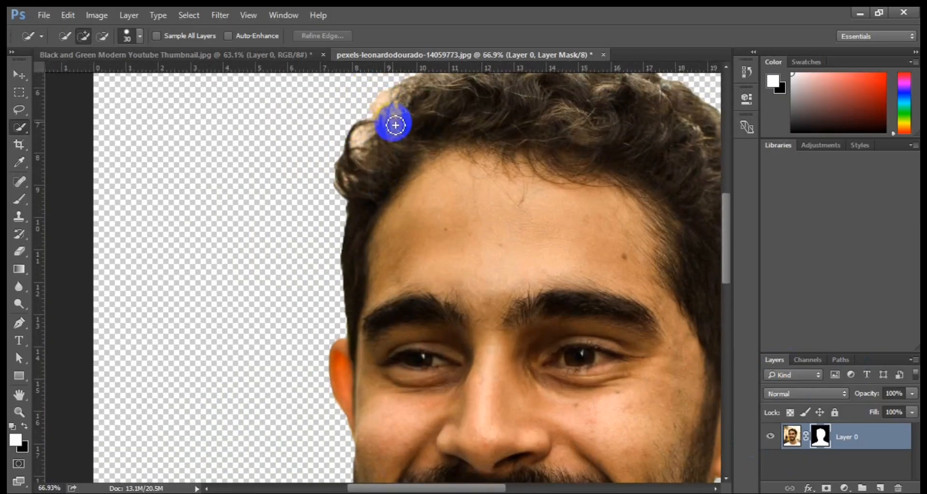
pyautogui.scroll(-4, 392, 127)
pyautogui.scroll(-4, 390, 130)
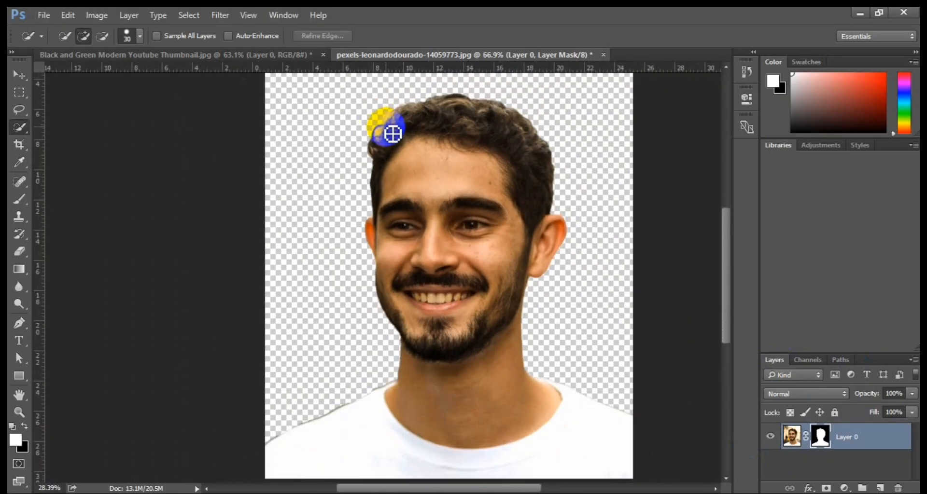
# Step: Quick-select the man's cutout again and open Refine Edge, placing its dialog beside the portrait with the view choices showing
pyautogui.moveTo(447, 306)
pyautogui.mouseDown()
pyautogui.moveTo(464, 241)
pyautogui.moveTo(441, 143)
pyautogui.mouseUp()
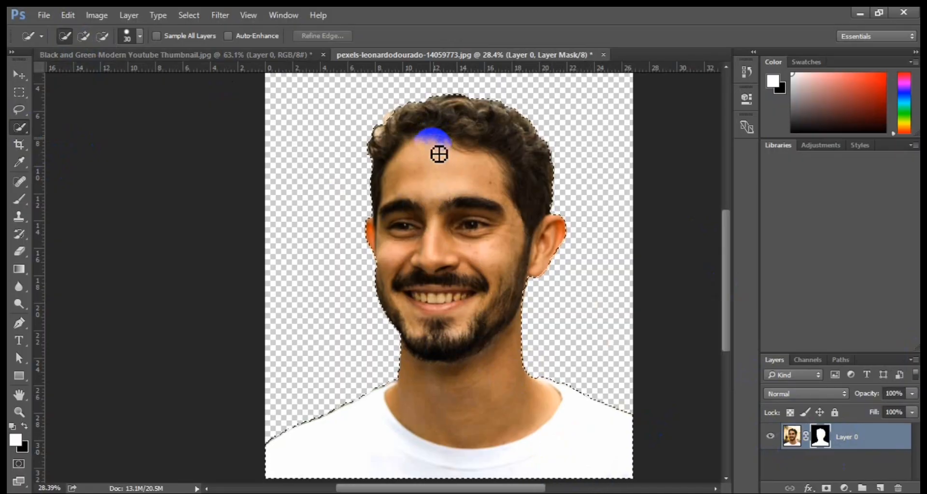
pyautogui.click(323, 35)
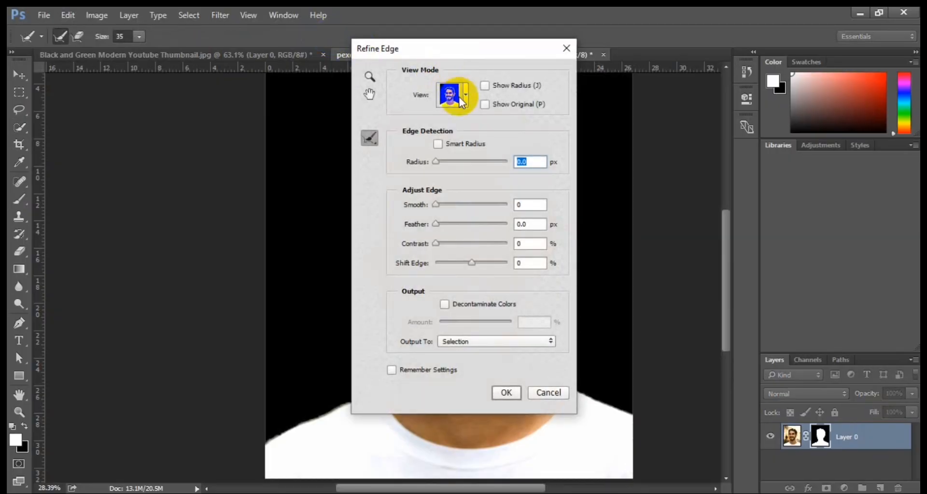
pyautogui.moveTo(459, 52); pyautogui.dragTo(744, 83)
pyautogui.click(745, 130)
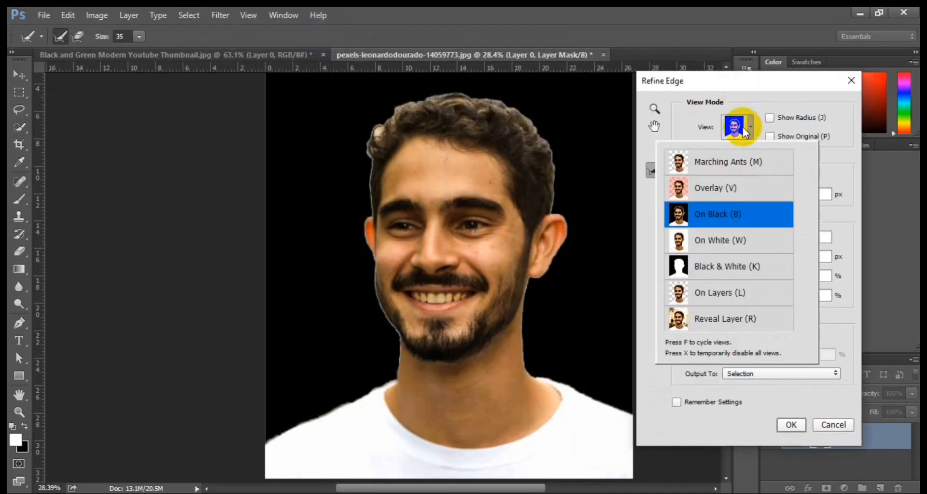
# Step: Preview the selection in the Overlay, Black & White, On White and On Black views, and accept Refine Edge
pyautogui.click(732, 188)
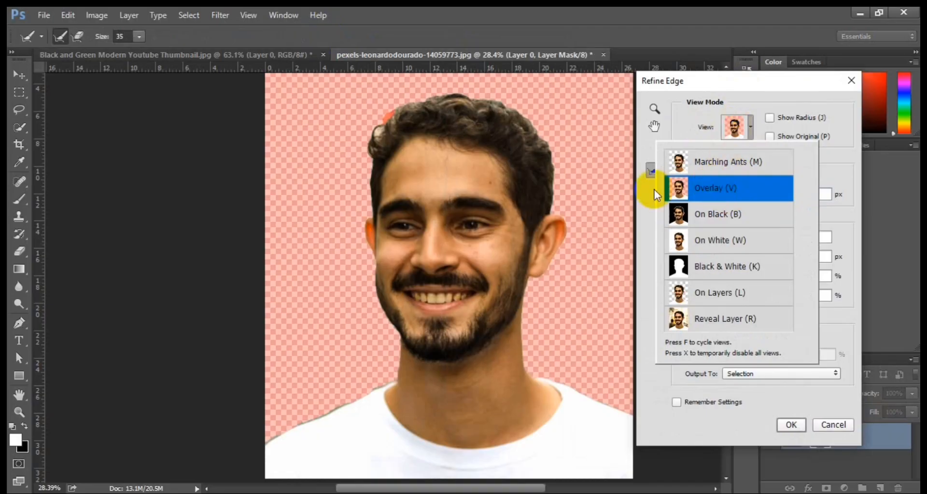
pyautogui.click(718, 268)
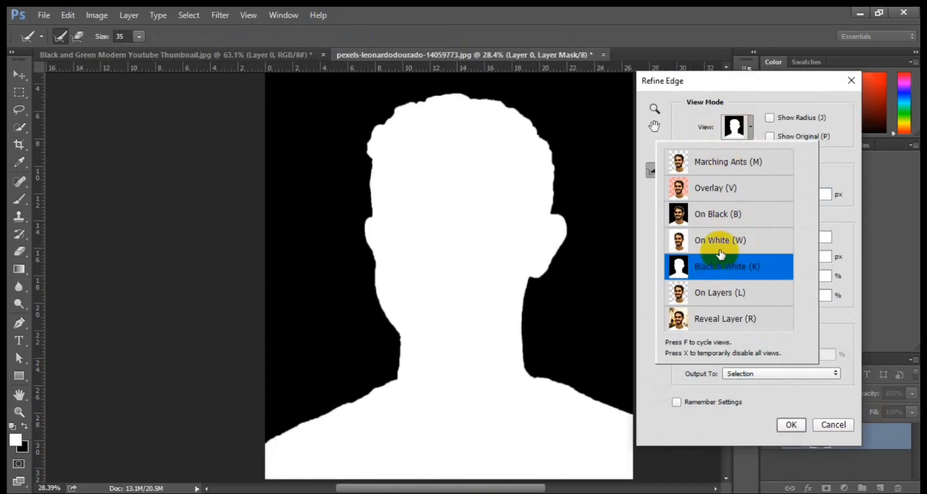
pyautogui.click(726, 235)
pyautogui.click(727, 225)
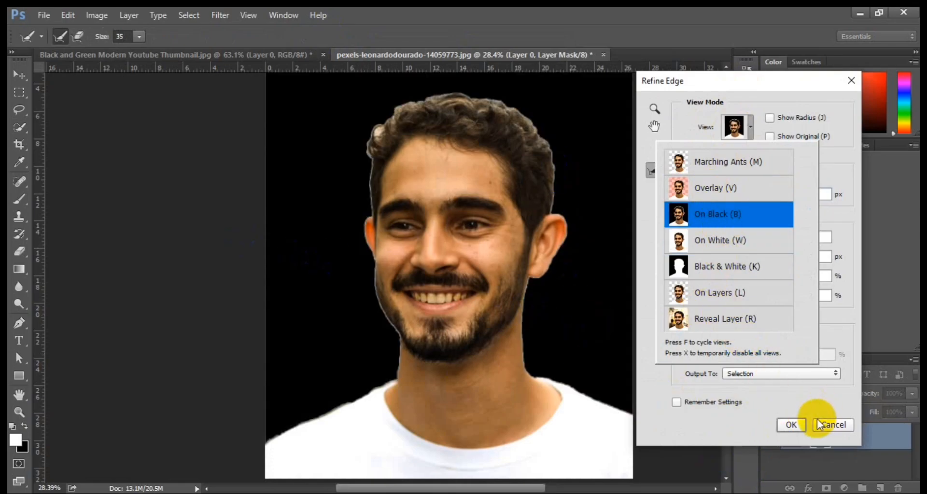
pyautogui.click(791, 424)
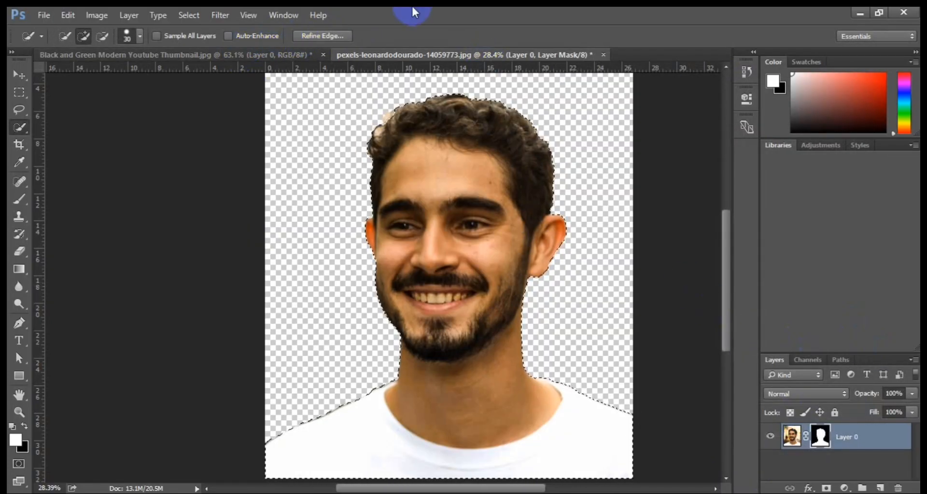
# Step: Refine the man's selection edge with Radius 1.4 px, Smooth 9, Feather 0.9 px, Contrast 13% and Shift Edge +10%, and drop the selection
pyautogui.click(347, 38)
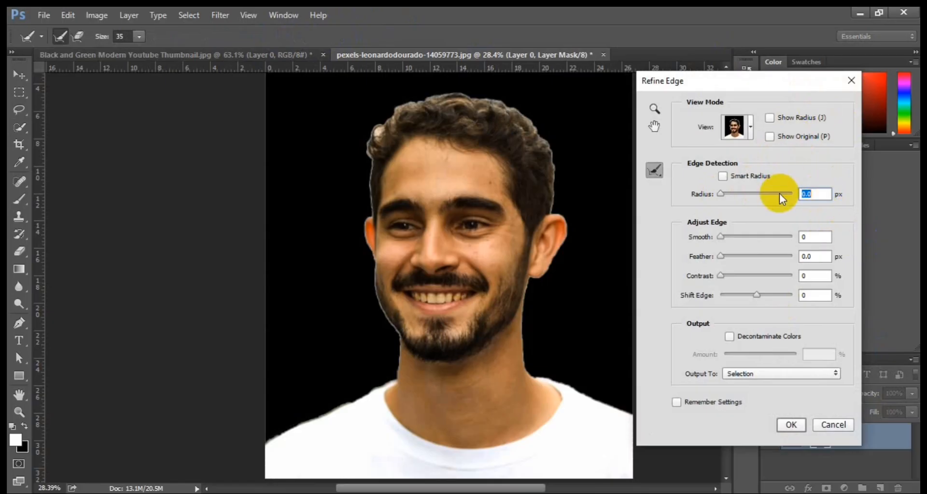
pyautogui.moveTo(722, 195); pyautogui.dragTo(734, 197)
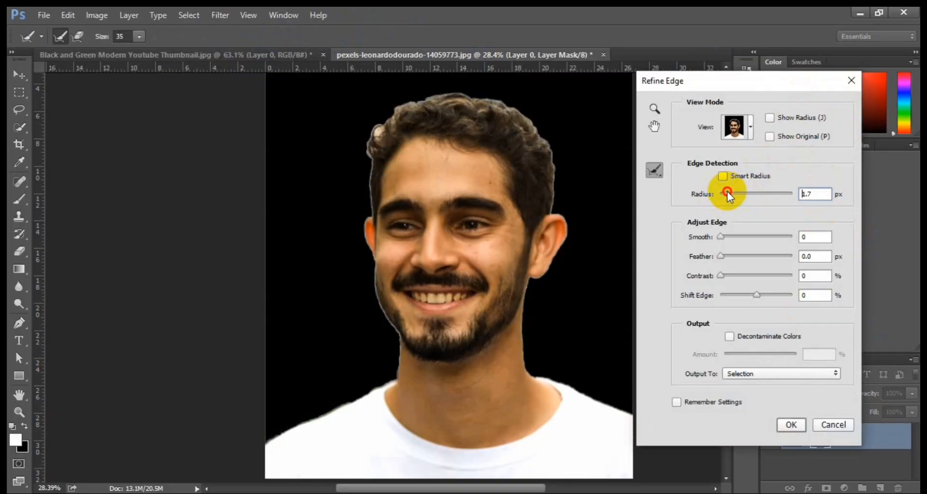
pyautogui.moveTo(725, 191); pyautogui.dragTo(726, 192)
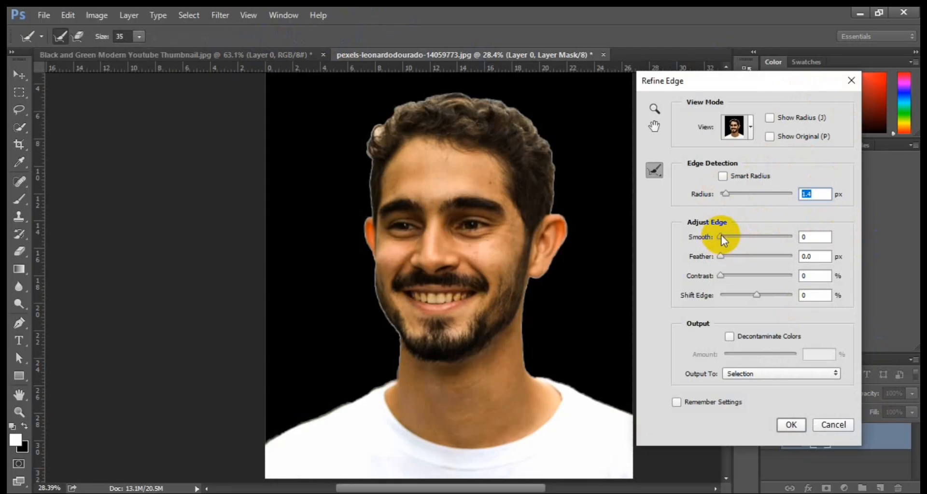
pyautogui.moveTo(720, 237); pyautogui.dragTo(726, 237)
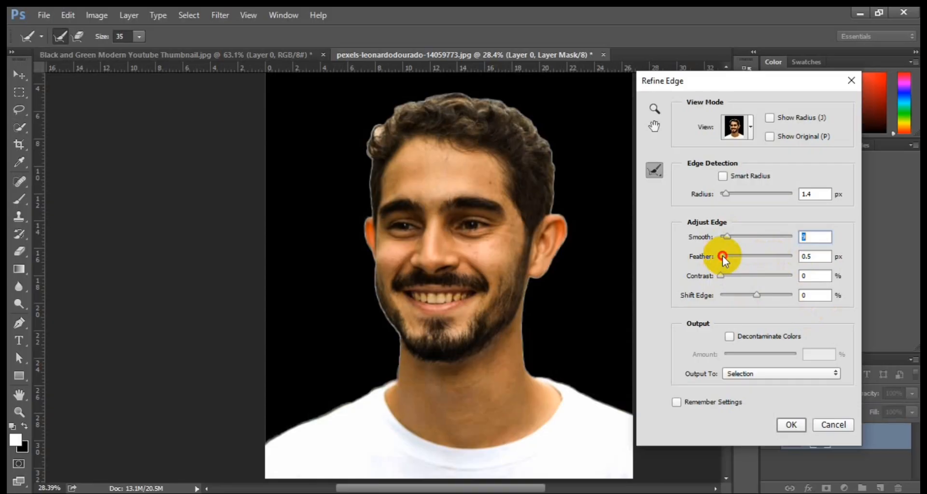
pyautogui.moveTo(725, 255); pyautogui.dragTo(725, 255)
pyautogui.click(724, 257)
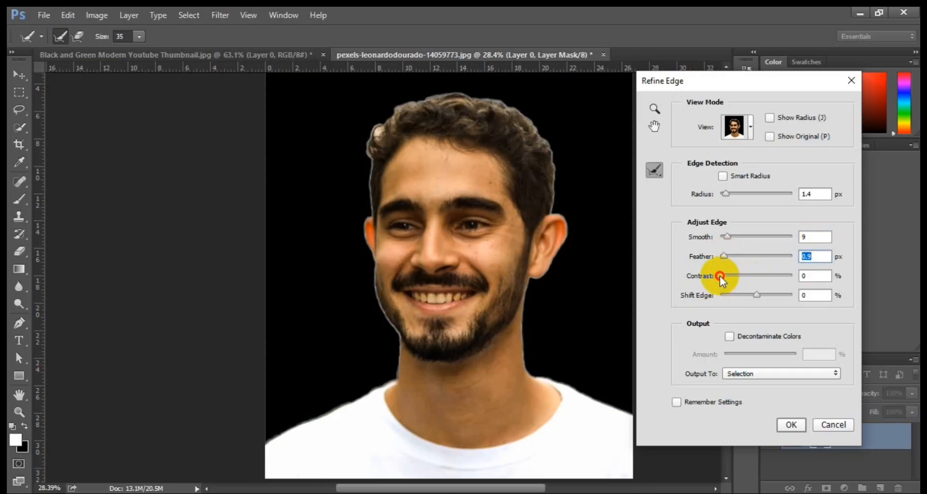
pyautogui.click(723, 276)
pyautogui.moveTo(724, 275); pyautogui.dragTo(731, 279)
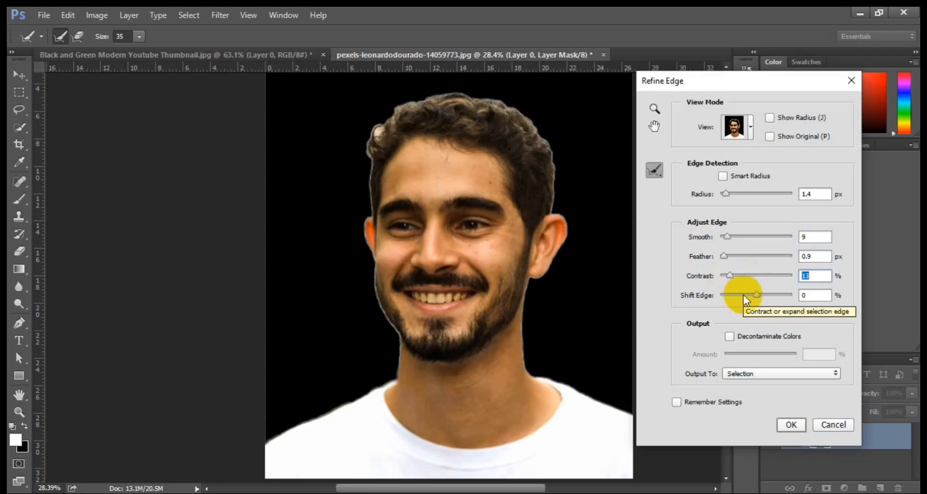
pyautogui.moveTo(758, 295); pyautogui.dragTo(760, 295)
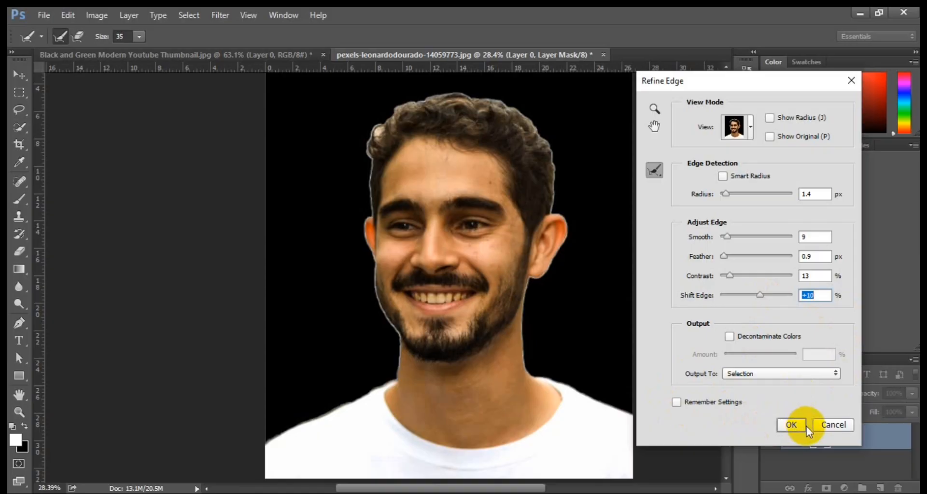
pyautogui.click(787, 425)
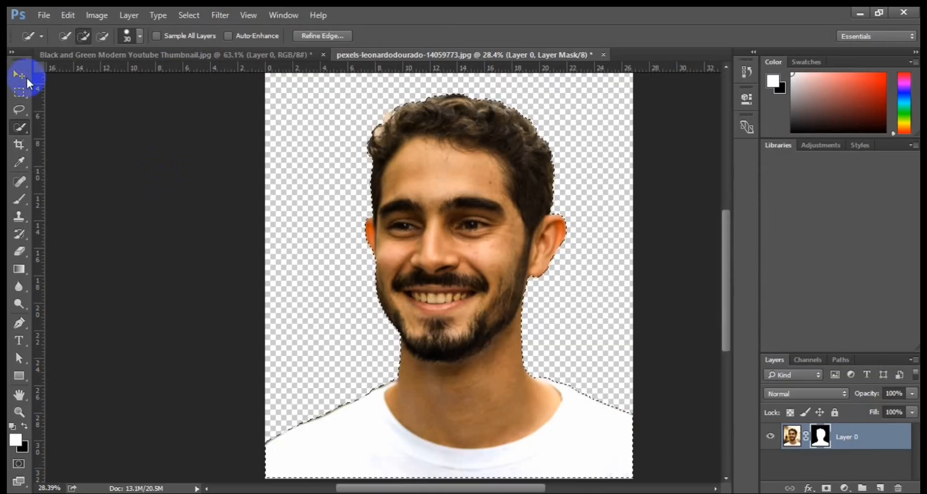
pyautogui.click(26, 75)
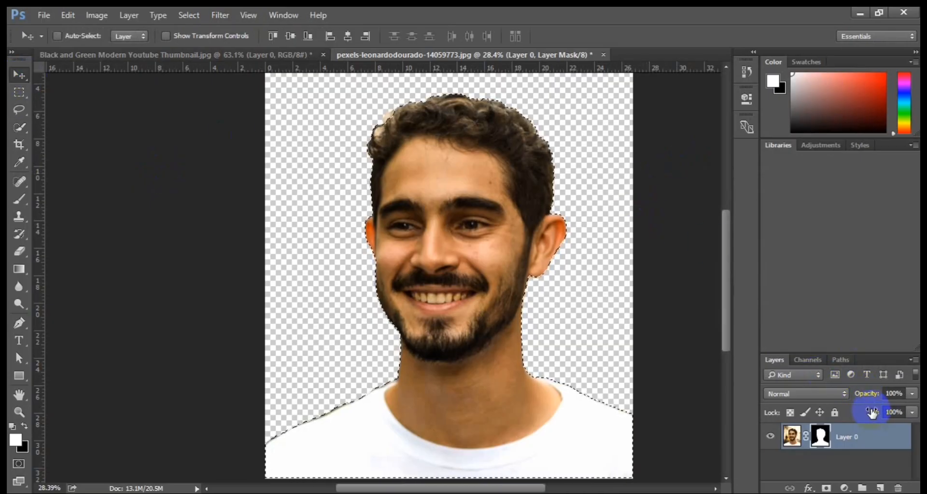
pyautogui.hotkey('ctrl', 'd')
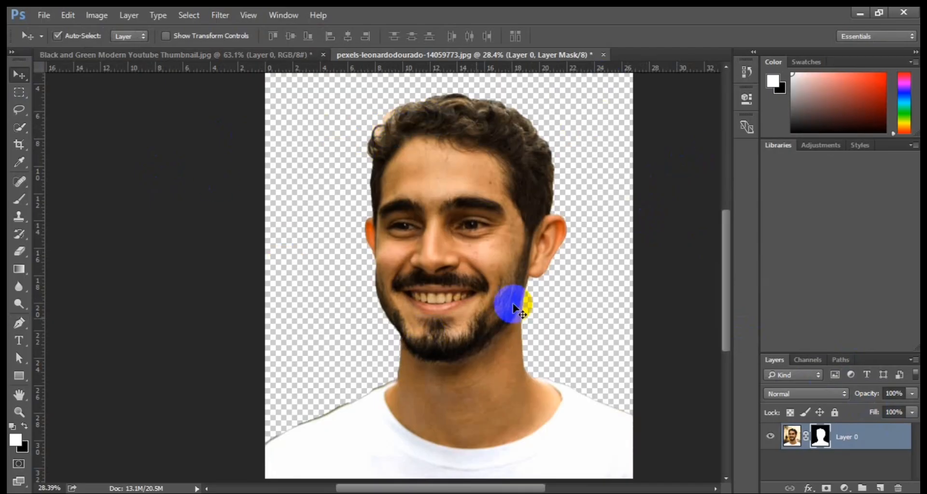
# Step: Try to set the foreground colour to blue 1500e0 while the layer mask is active
pyautogui.click(18, 441)
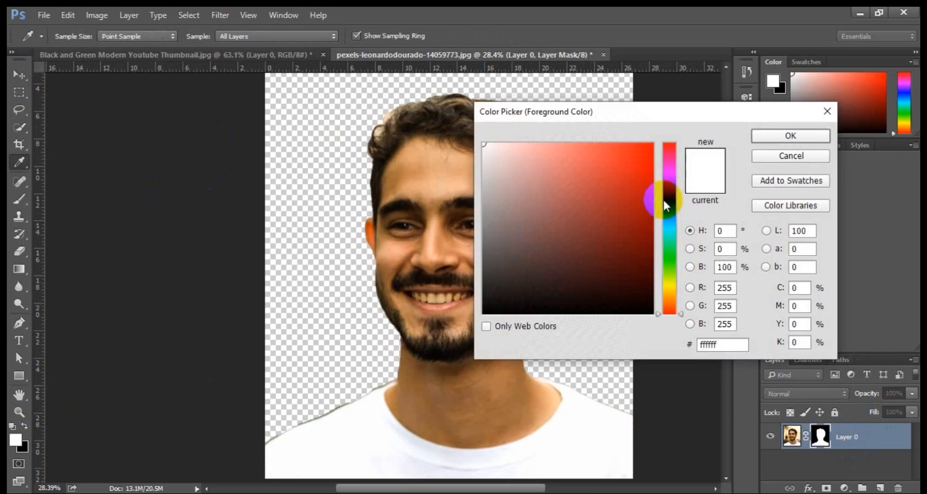
pyautogui.click(665, 202)
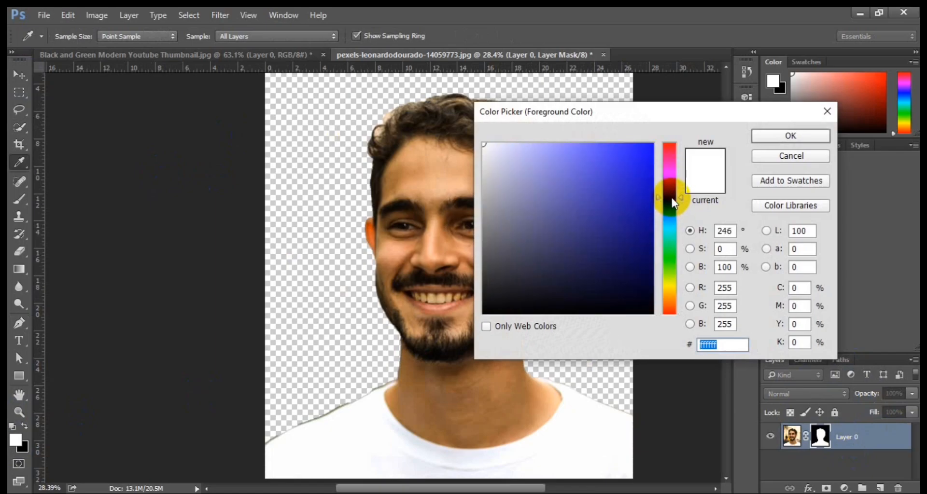
pyautogui.moveTo(617, 184); pyautogui.dragTo(662, 162)
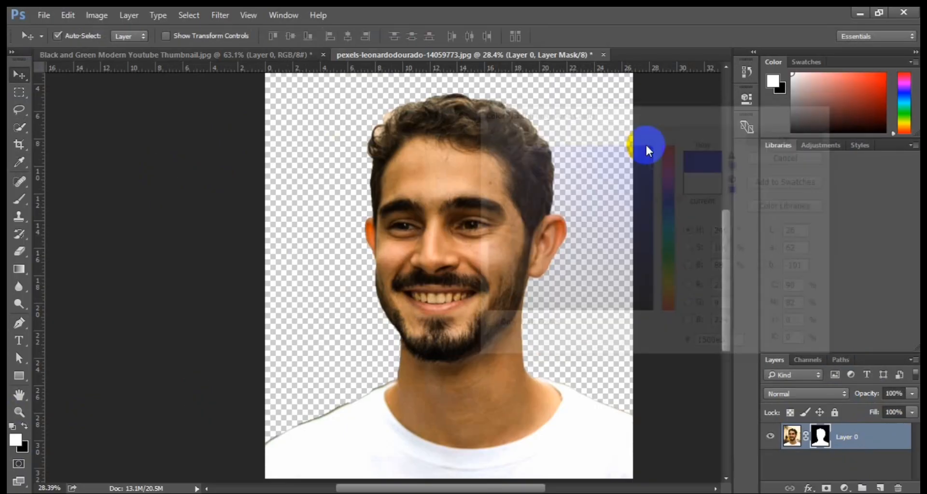
pyautogui.click(15, 442)
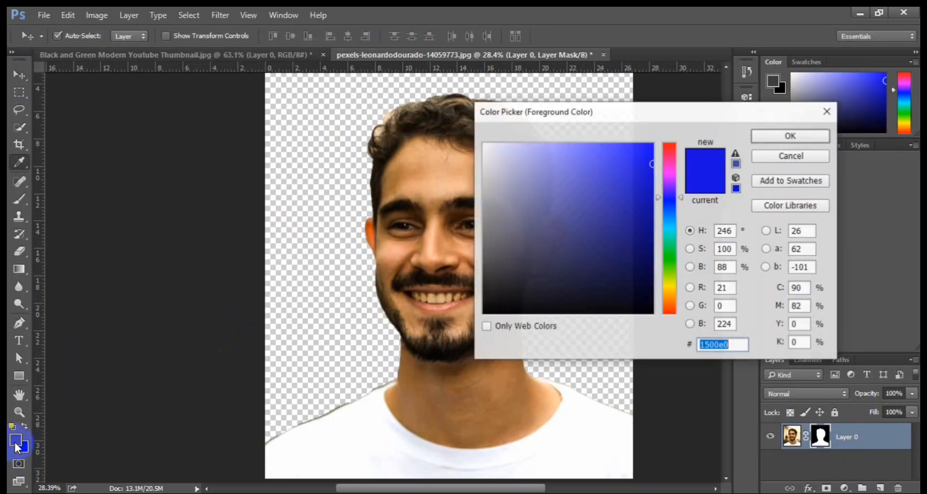
pyautogui.click(824, 109)
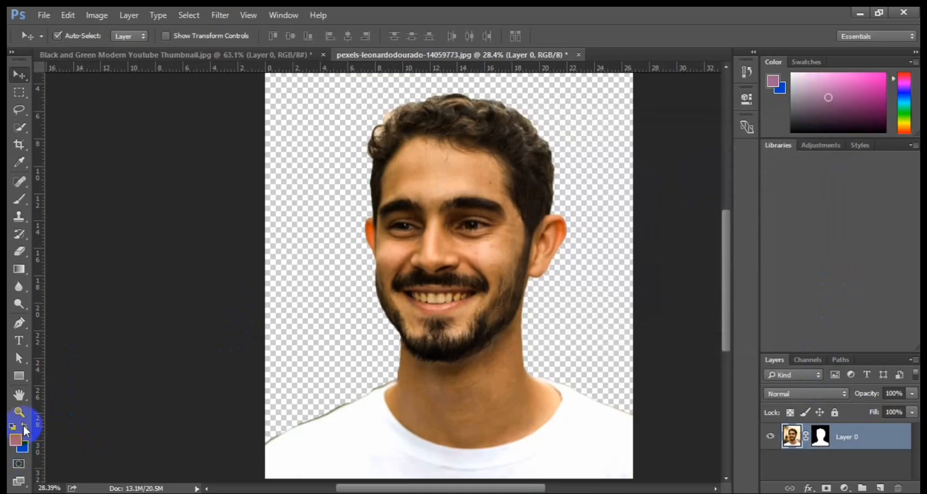
# Step: Adjust the blue swatch to a brighter, fully saturated blue and make it the background colour
pyautogui.click(23, 425)
pyautogui.click(16, 440)
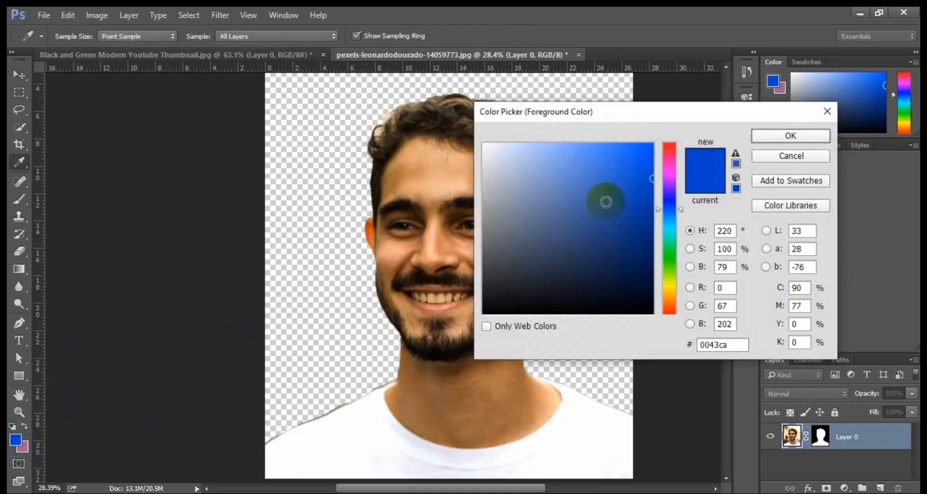
pyautogui.moveTo(624, 169)
pyautogui.mouseDown()
pyautogui.moveTo(676, 153)
pyautogui.moveTo(679, 170)
pyautogui.mouseUp()
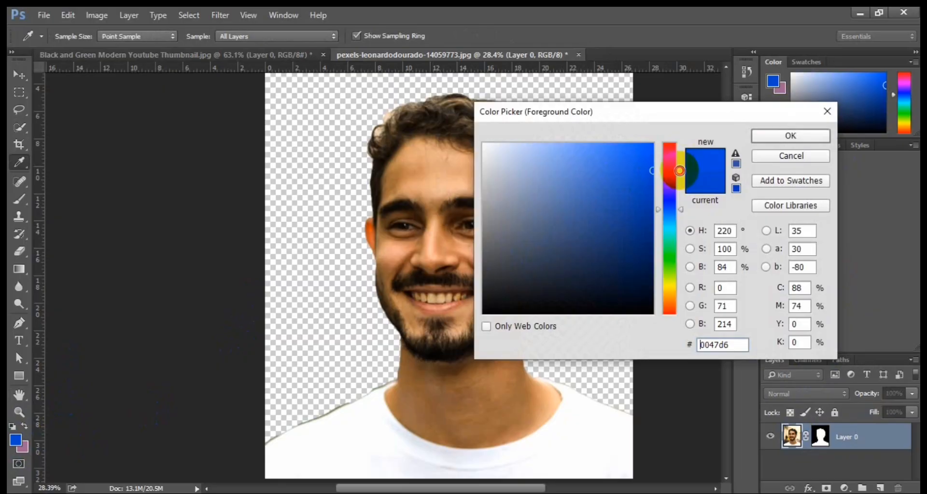
pyautogui.click(798, 137)
pyautogui.press('v')
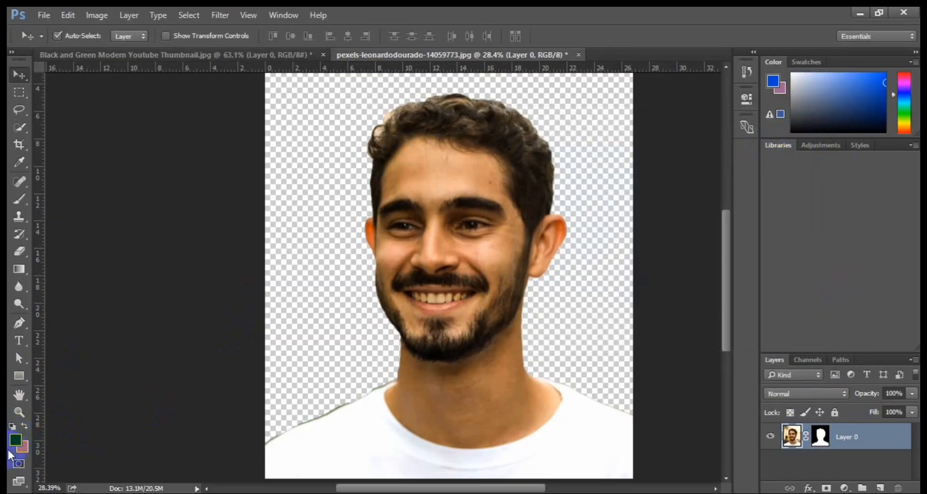
pyautogui.click(24, 422)
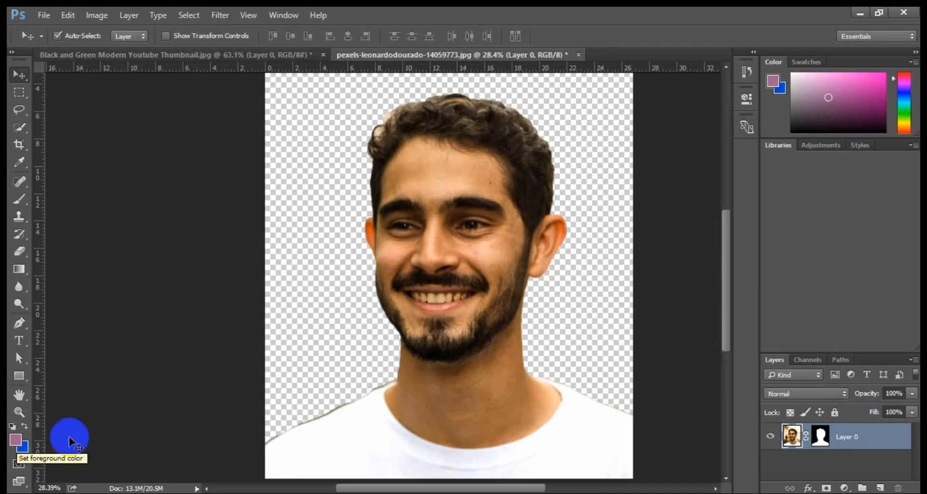
# Step: Fill a new layer with the blue background colour and place it beneath the man's cutout layer
pyautogui.click(880, 488)
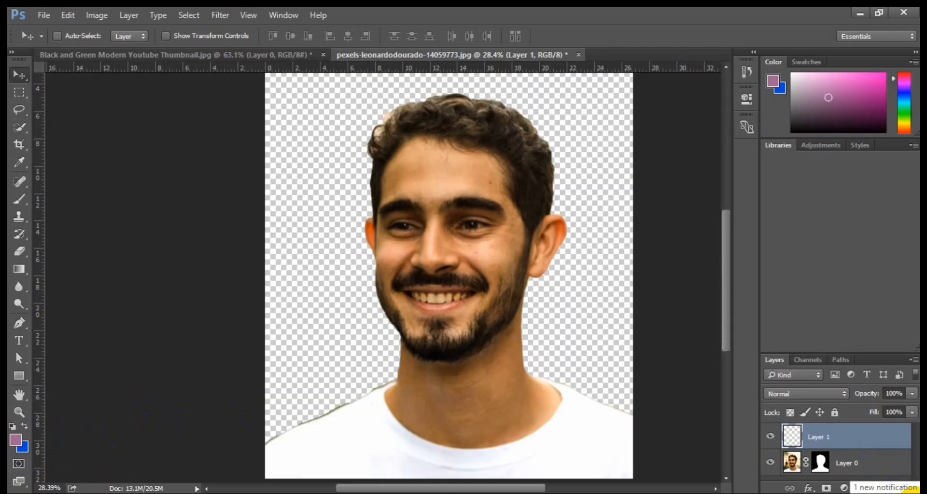
pyautogui.hotkey('ctrl', 'BackSpace')
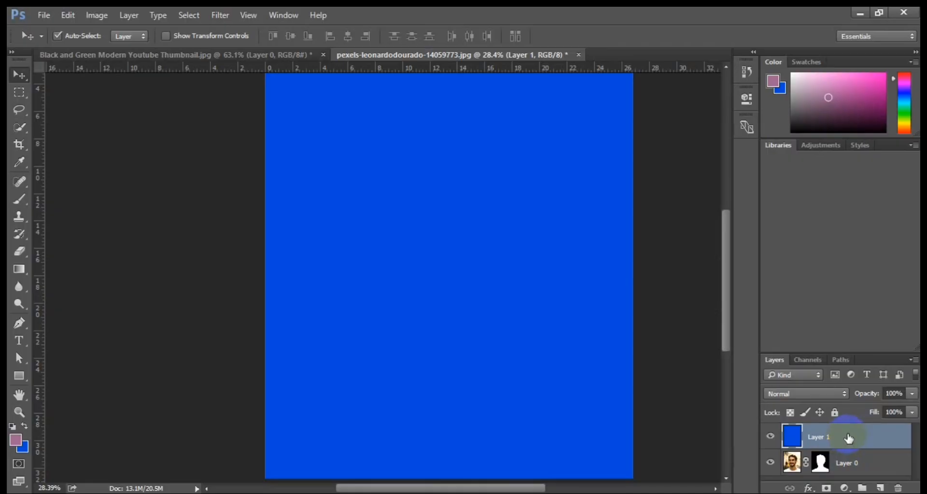
pyautogui.moveTo(849, 438); pyautogui.dragTo(847, 467)
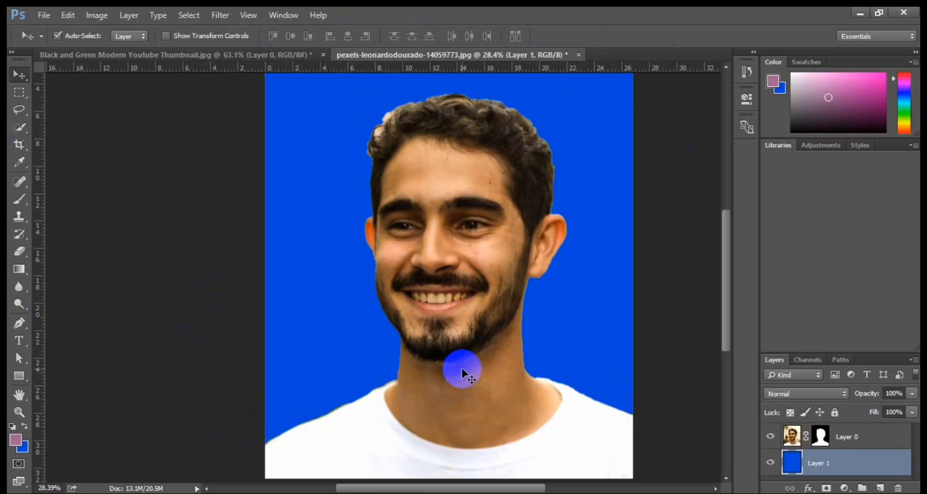
# Step: Outline the light background remnant at the upper-left edge of the man's hair with a closed Pen tool path
pyautogui.click(19, 327)
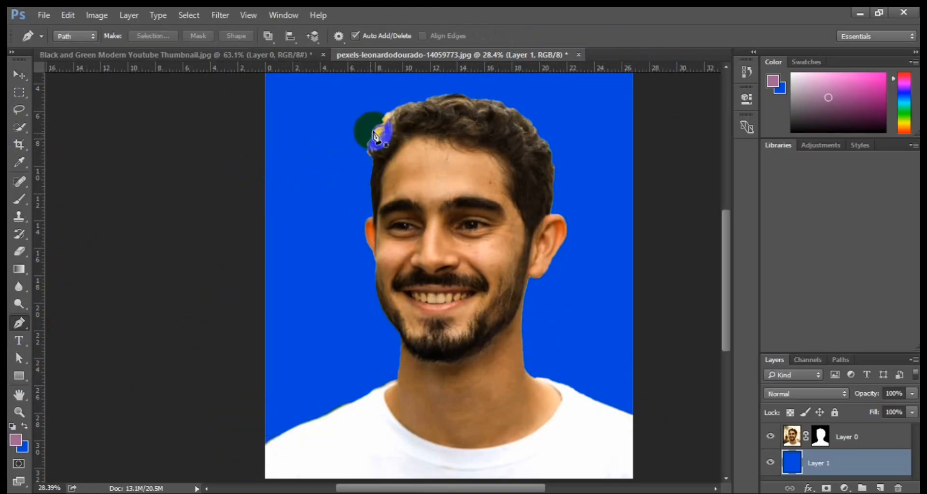
pyautogui.scroll(2, 375, 137)
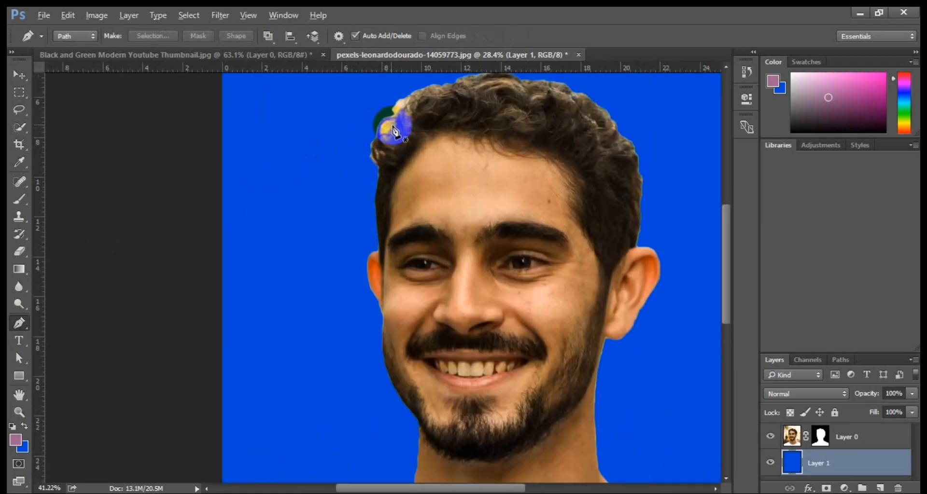
pyautogui.scroll(4, 394, 131)
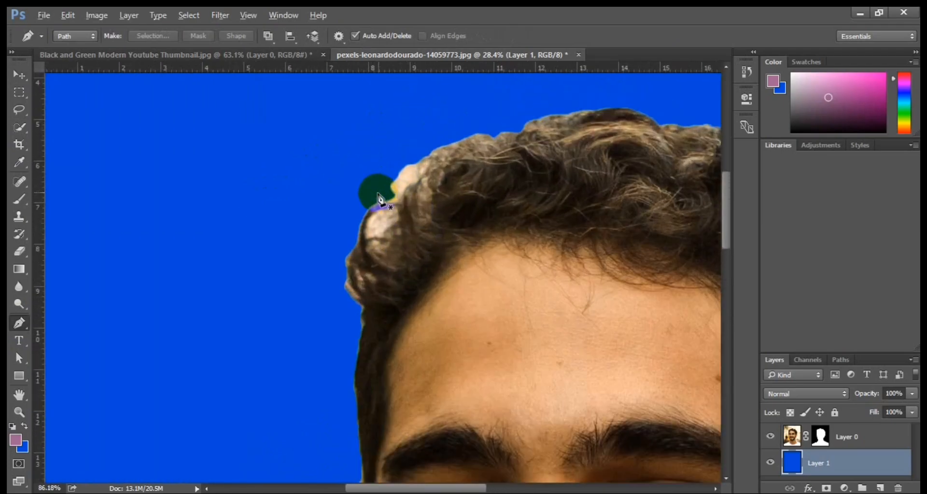
pyautogui.scroll(2, 379, 198)
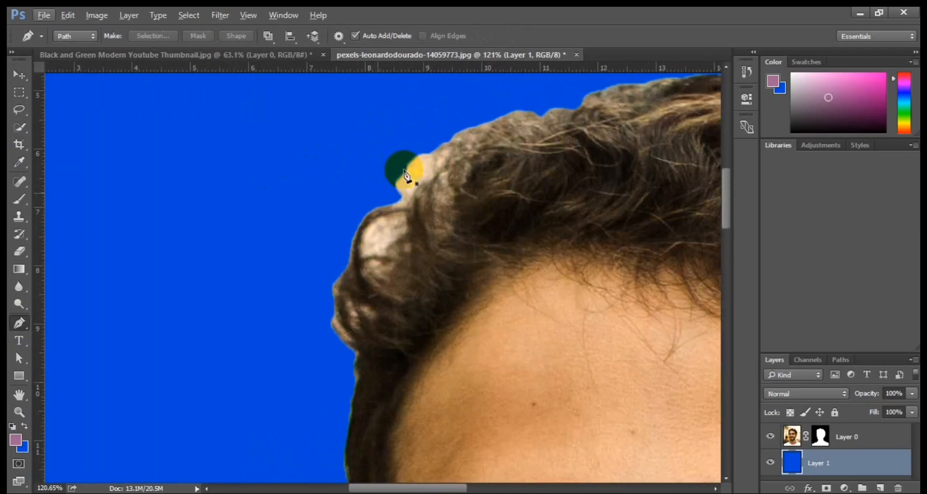
pyautogui.click(536, 113)
pyautogui.click(470, 144)
pyautogui.click(443, 170)
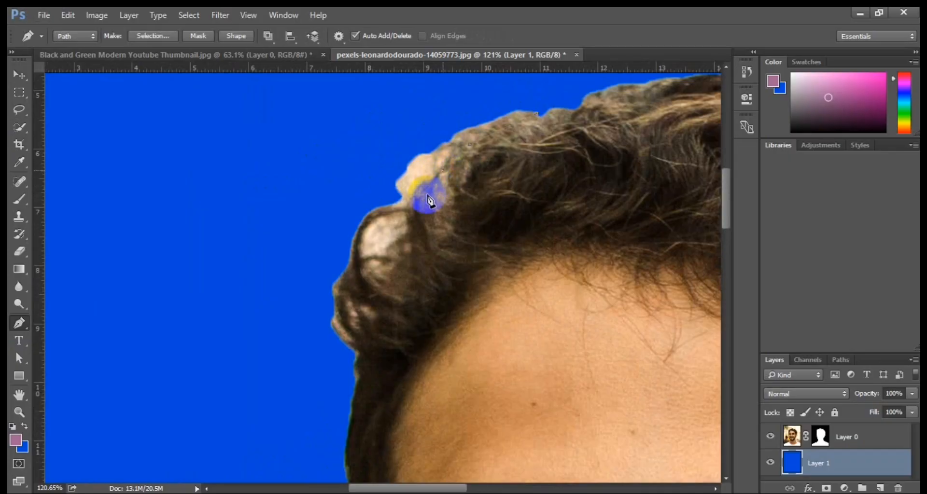
pyautogui.click(403, 203)
pyautogui.click(382, 209)
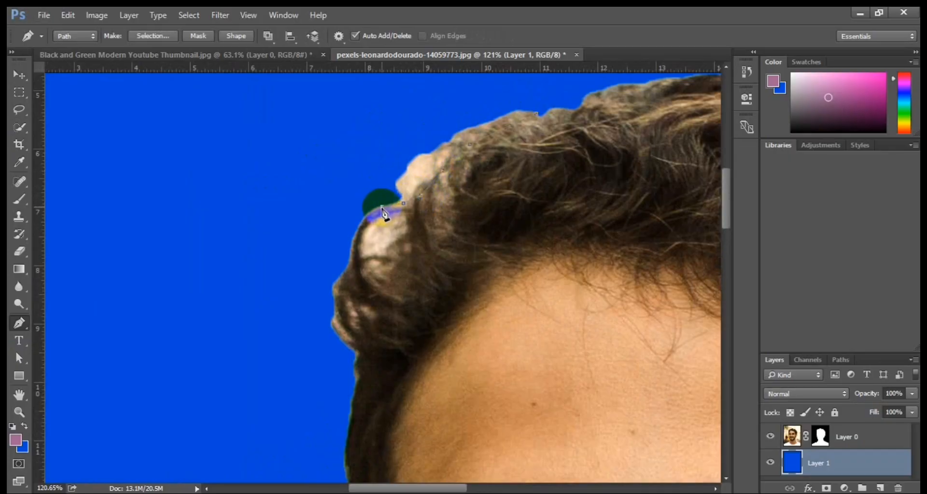
pyautogui.click(368, 219)
pyautogui.click(355, 234)
pyautogui.click(308, 197)
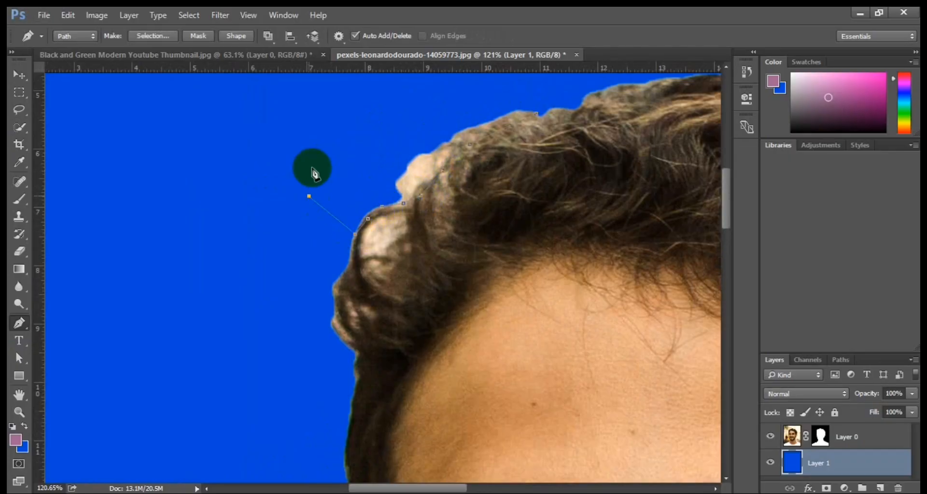
pyautogui.click(364, 121)
pyautogui.click(484, 77)
pyautogui.click(536, 114)
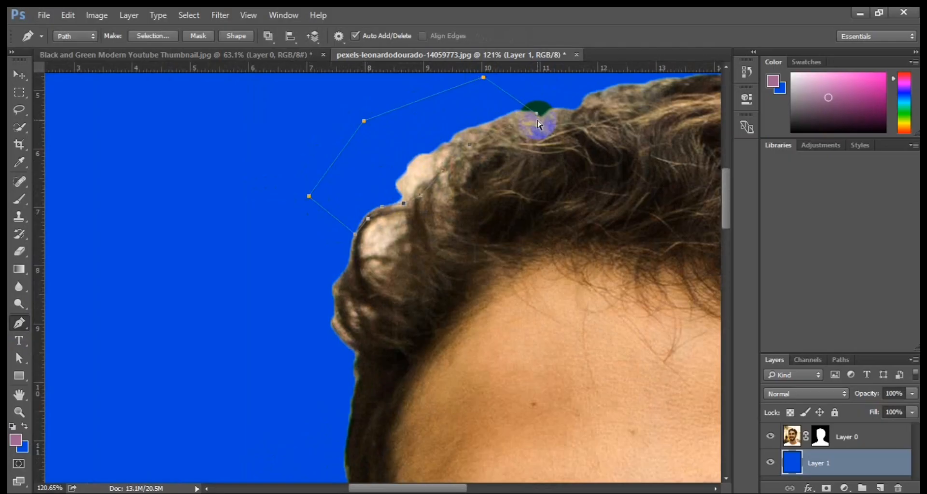
# Step: Convert the path to a selection, delete the enclosed remnant from the man's layer, and deselect
pyautogui.hotkey('ctrl', 'Return')
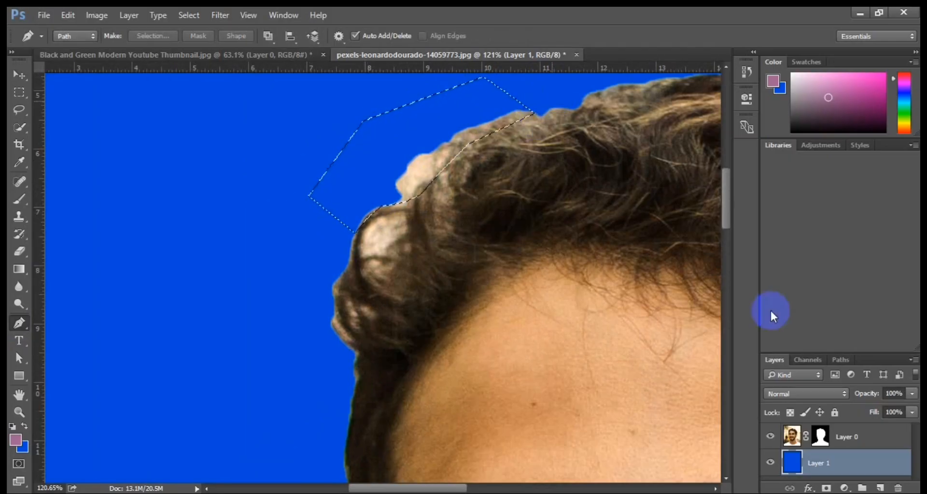
pyautogui.click(796, 436)
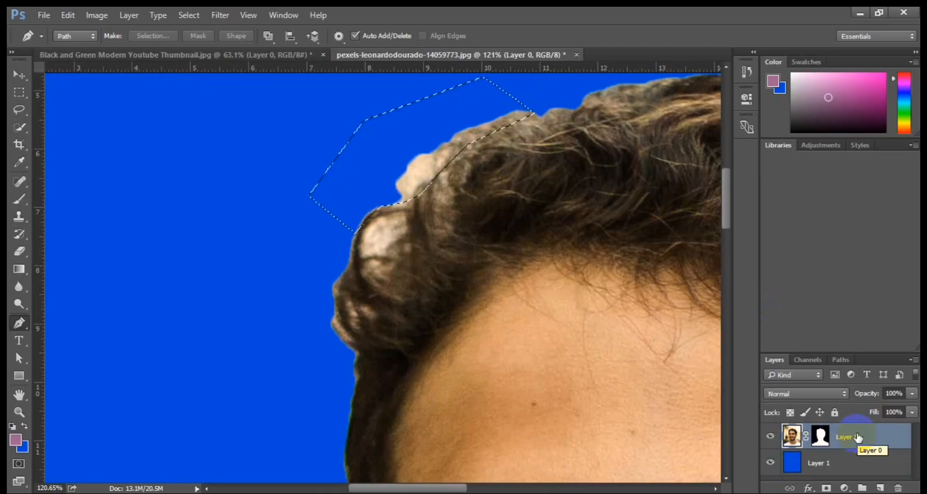
pyautogui.press('Delete')
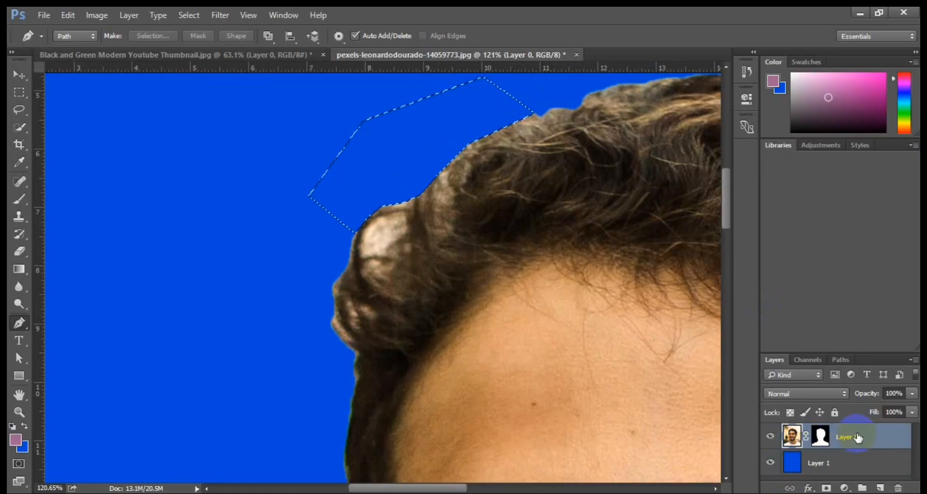
pyautogui.hotkey('ctrl', 'd')
pyautogui.hotkey('ctrl', '0')
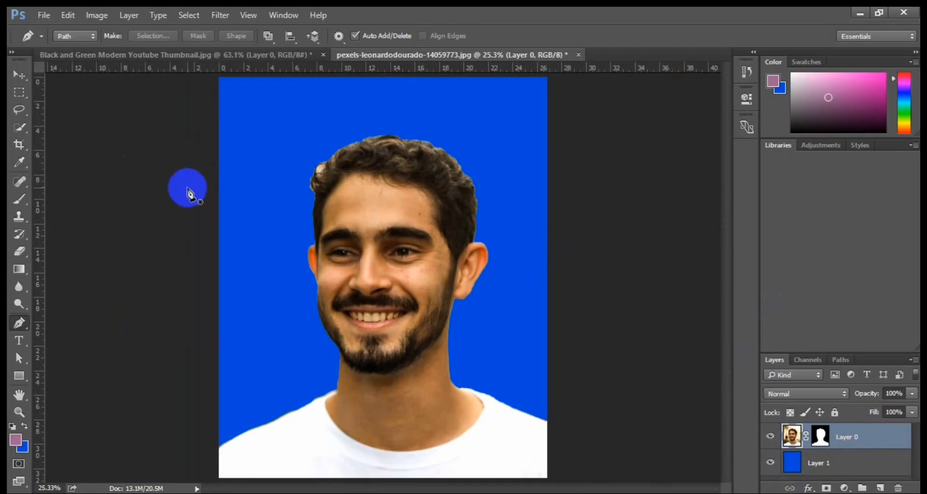
pyautogui.click(22, 74)
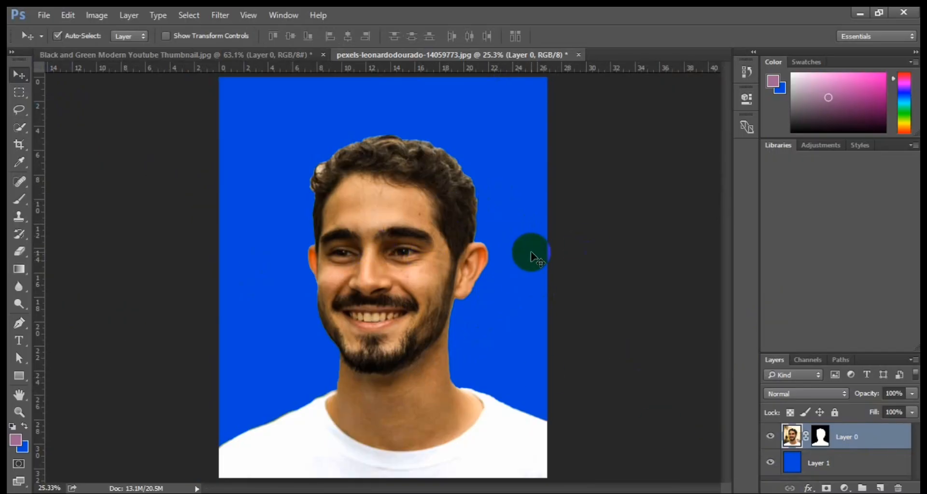
# Step: Apply a Camera Raw filter to the man's layer with Exposure +0.25, Contrast +9 and Highlights +8
pyautogui.press('ctrl')
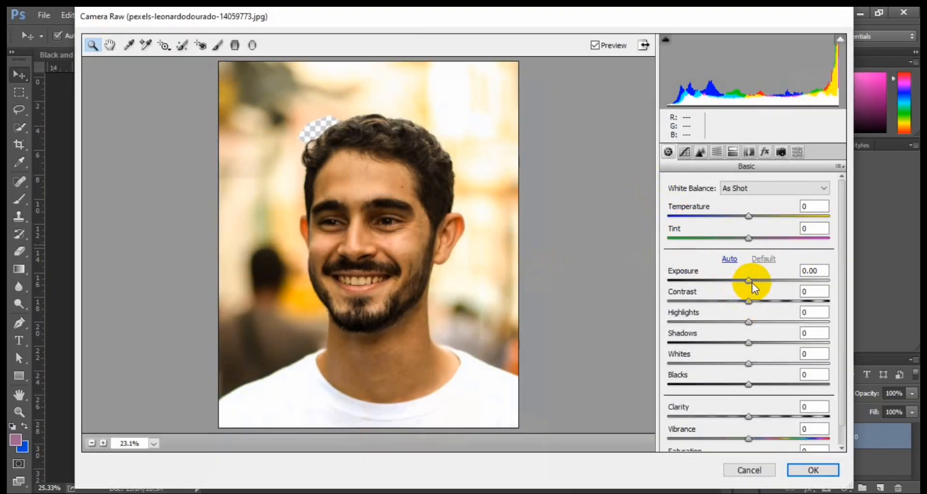
pyautogui.moveTo(752, 283); pyautogui.dragTo(755, 324)
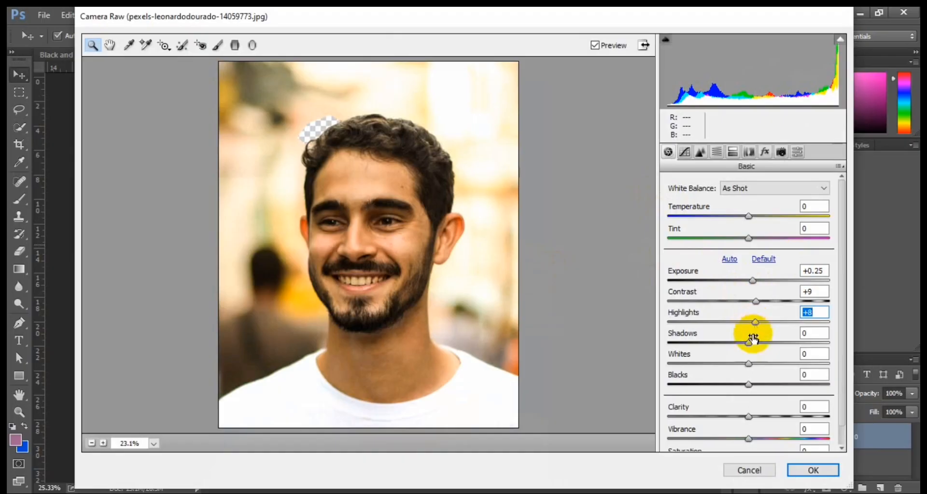
pyautogui.click(816, 469)
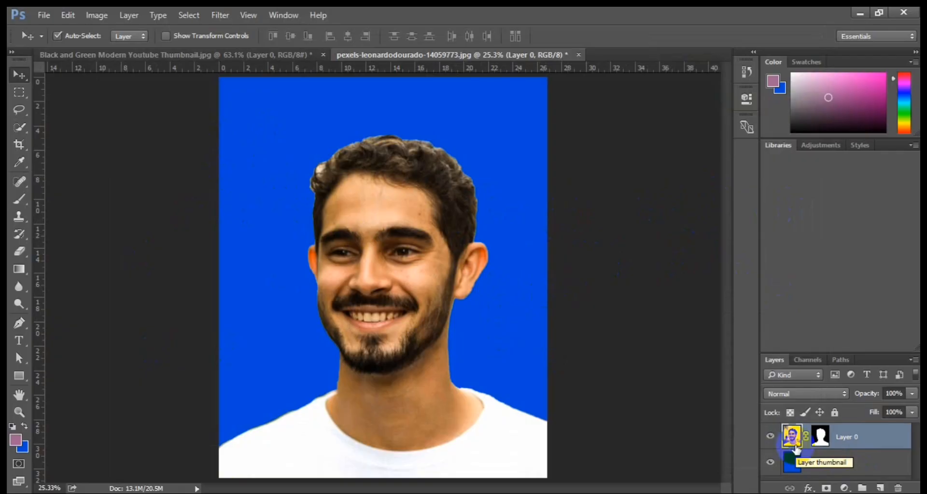
# Step: Duplicate the man's layer and apply a High Pass filter with a radius of 1.5 pixels to the copy
pyautogui.press('ctrl')
pyautogui.hotkey('ctrl', 'j')
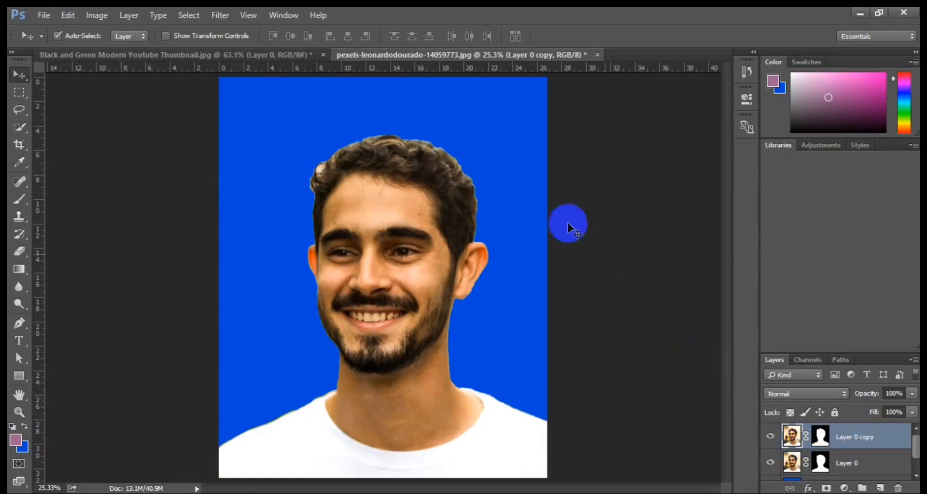
pyautogui.click(218, 13)
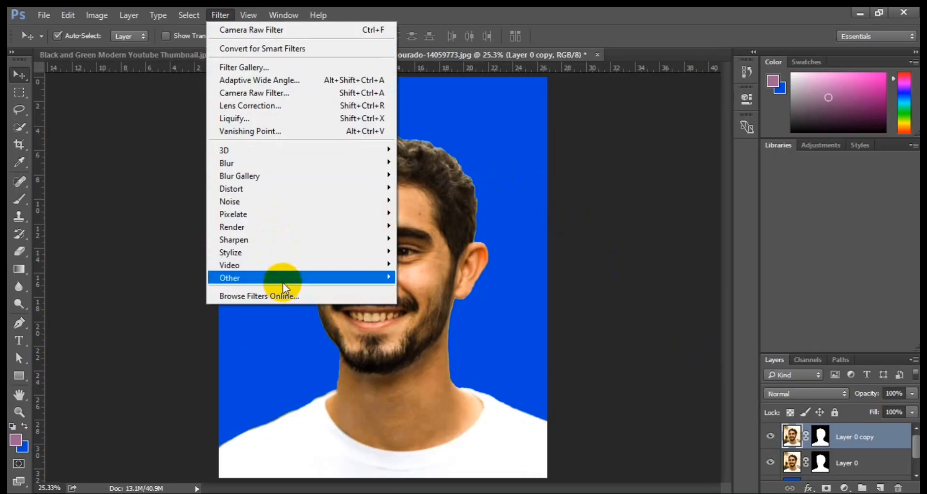
pyautogui.moveTo(285, 279)
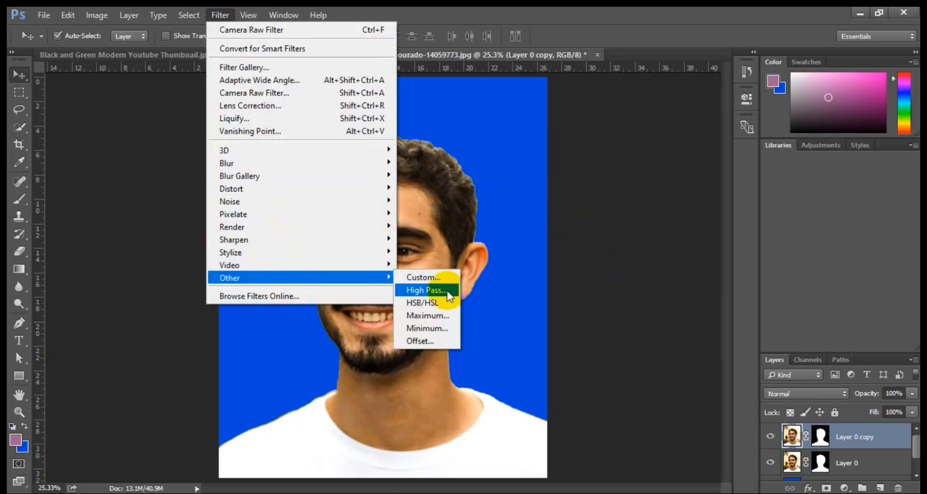
pyautogui.click(448, 292)
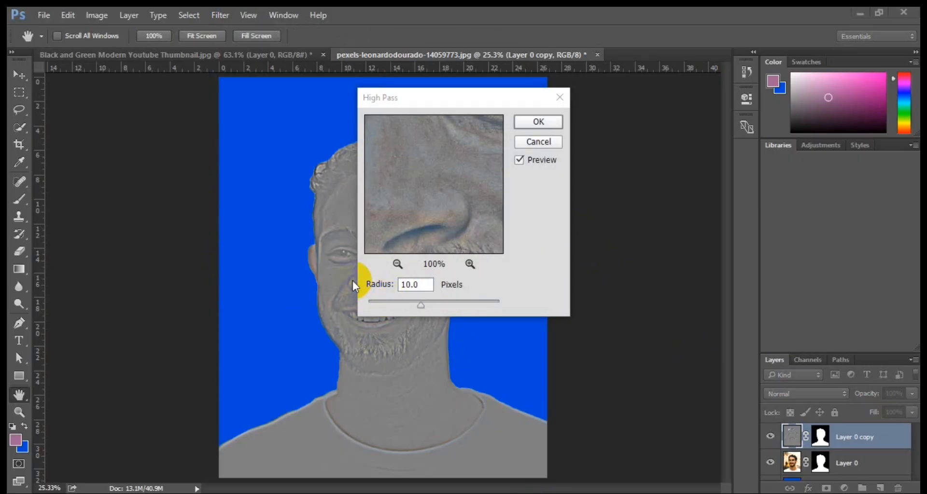
pyautogui.click(415, 306)
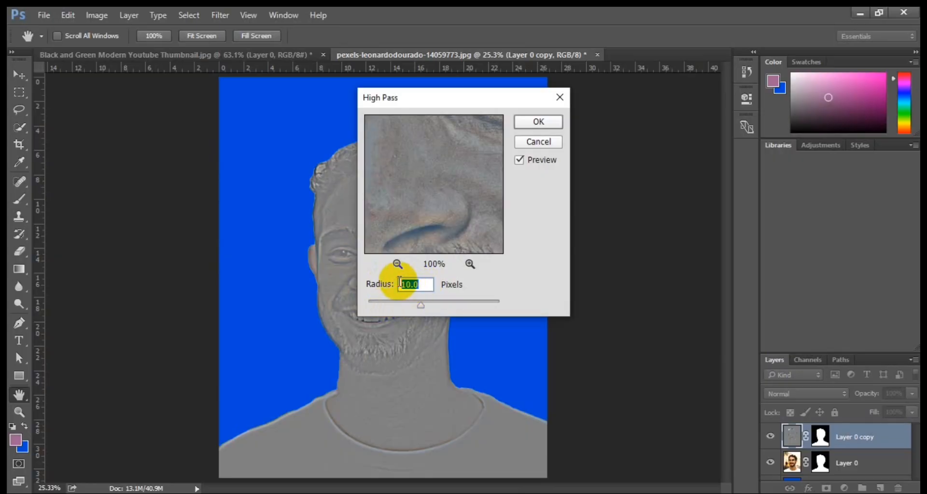
pyautogui.write('1.')
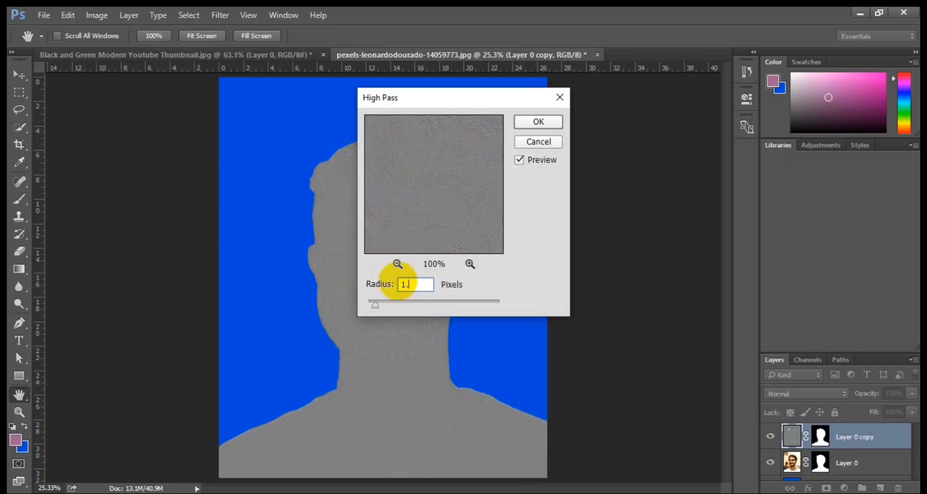
pyautogui.write('5')
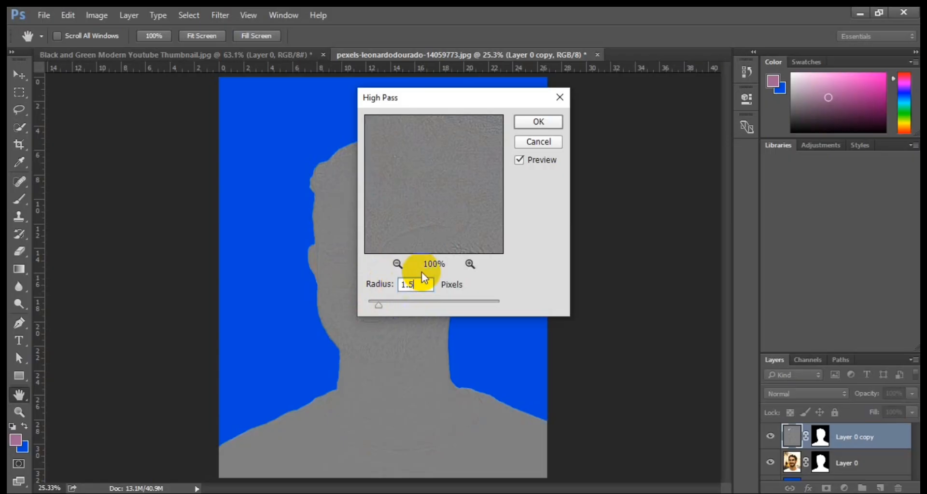
pyautogui.click(528, 123)
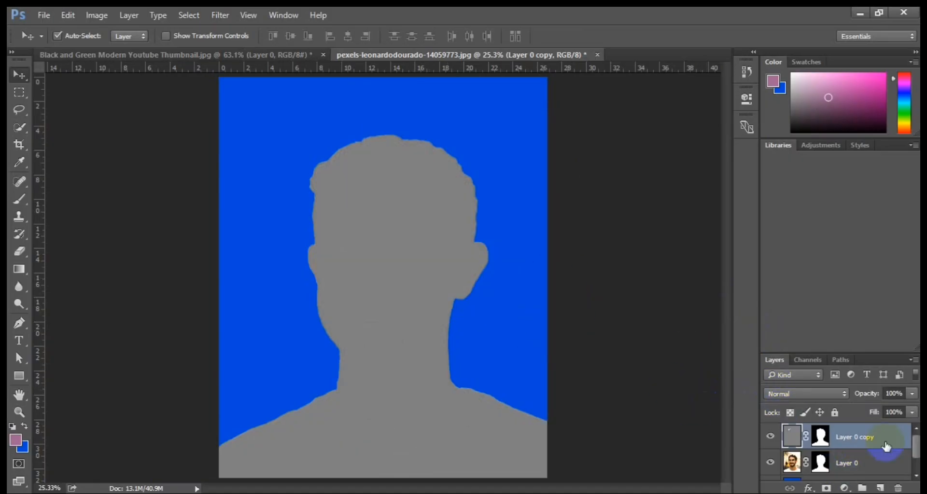
# Step: Set the blend mode of the High Pass copy to Overlay
pyautogui.click(816, 392)
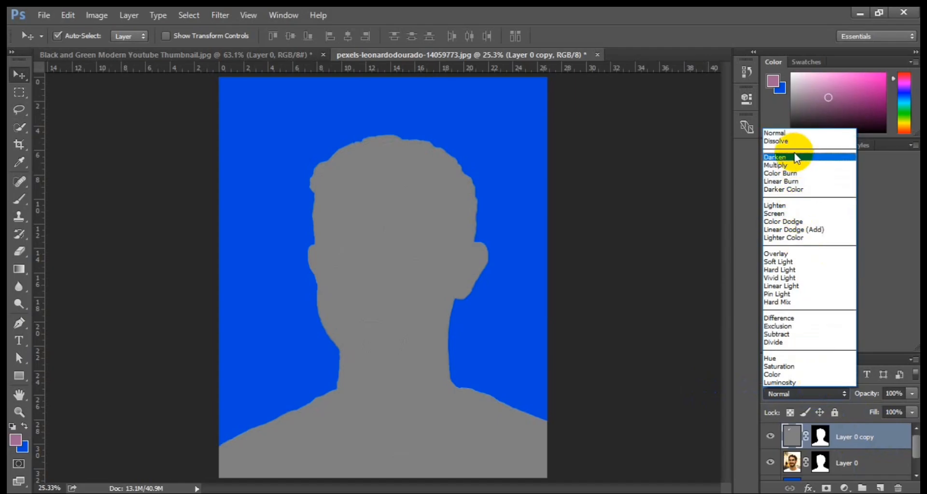
pyautogui.click(792, 254)
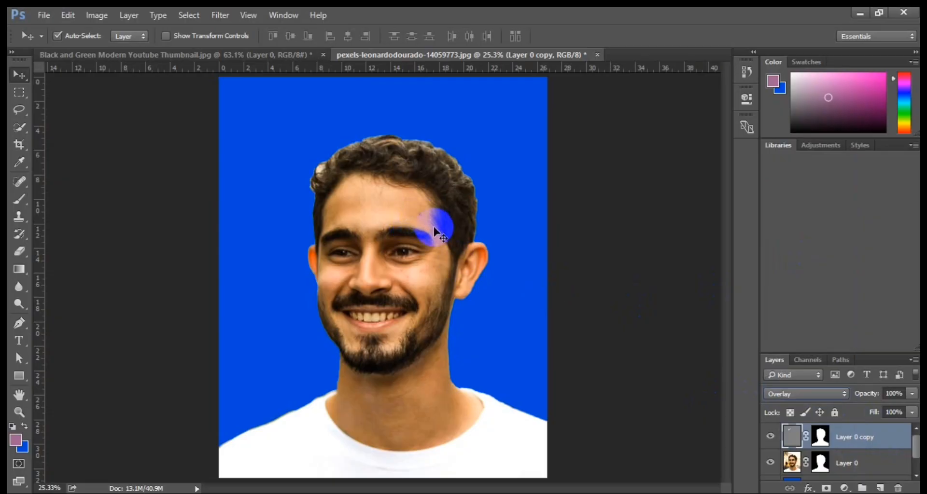
# Step: Examine the sharpened detail of the man's face up close and check the whole portrait
pyautogui.press('alt')
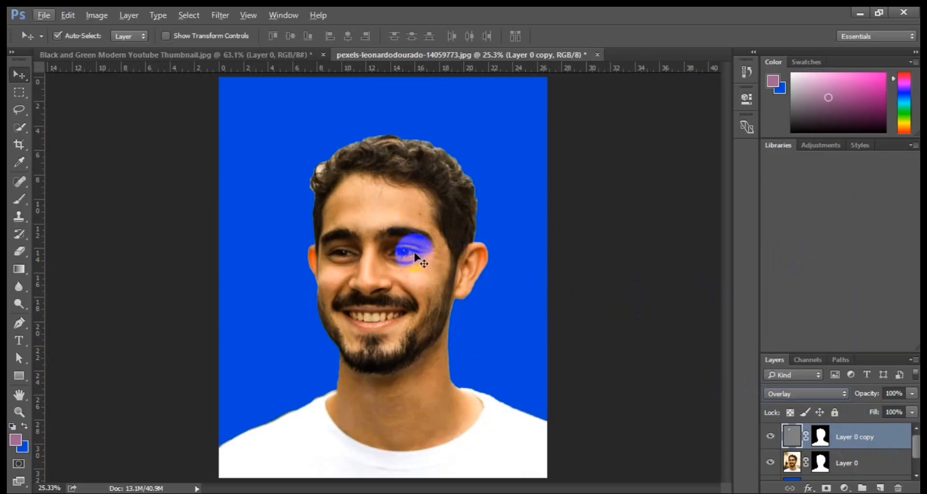
pyautogui.scroll(4, 370, 273)
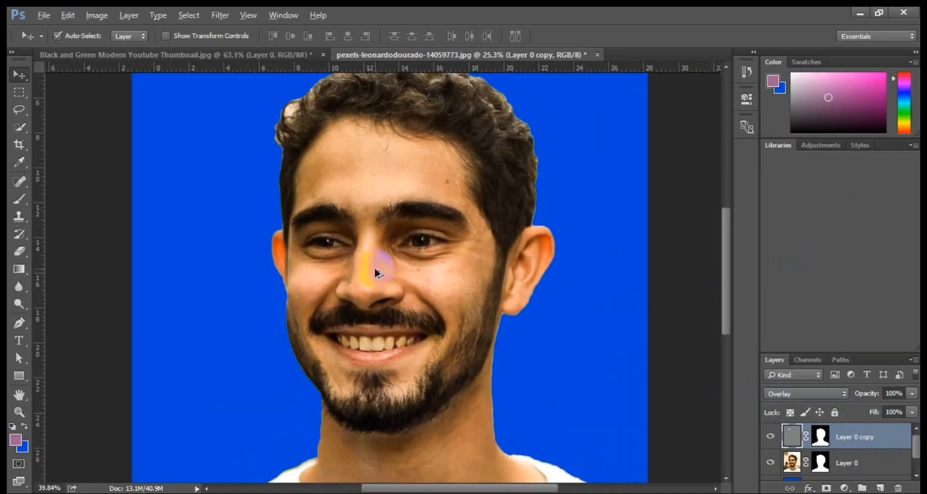
pyautogui.scroll(-3, 430, 254)
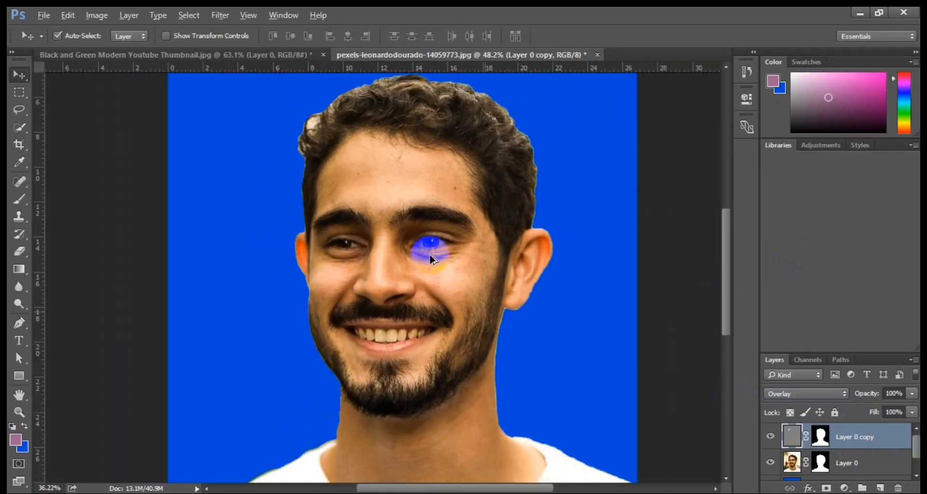
pyautogui.scroll(5, 429, 254)
pyautogui.scroll(4, 432, 233)
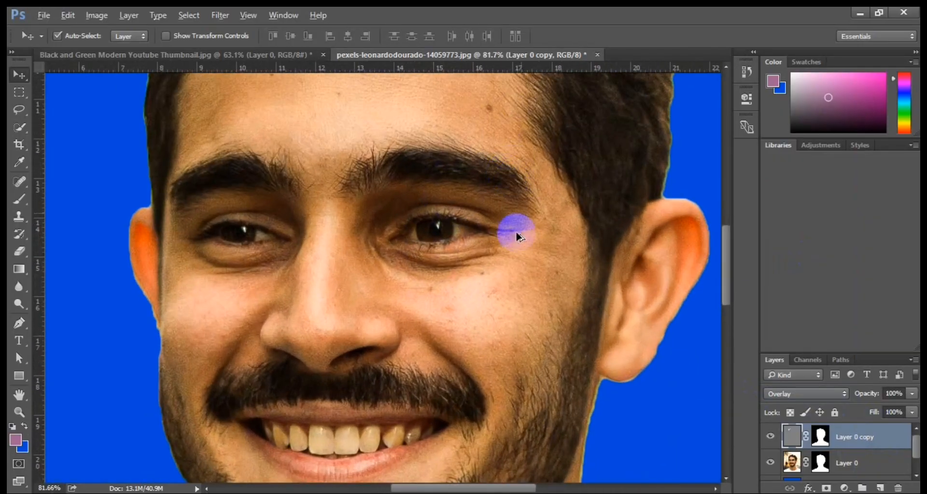
pyautogui.scroll(-1, 480, 260)
pyautogui.scroll(-4, 480, 260)
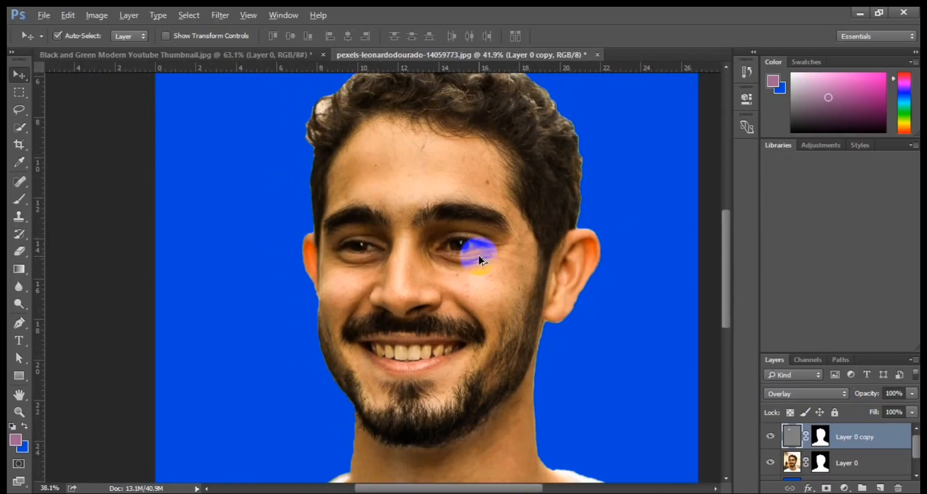
pyautogui.scroll(-2, 481, 259)
pyautogui.moveTo(483, 237); pyautogui.dragTo(425, 169)
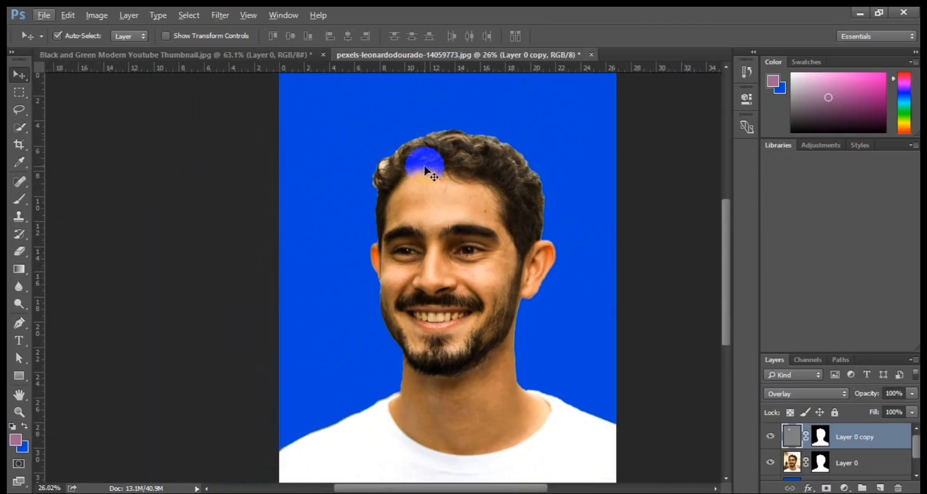
pyautogui.click(44, 15)
pyautogui.moveTo(44, 16)
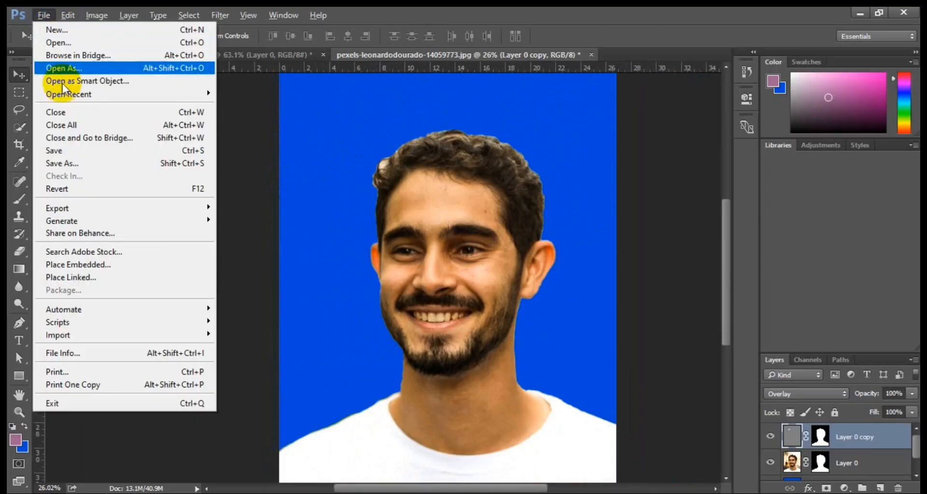
pyautogui.moveTo(120, 208)
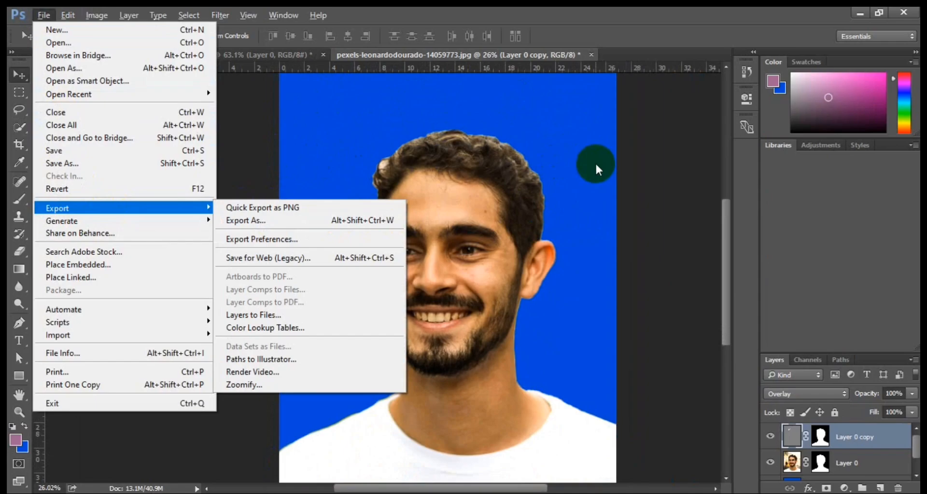
pyautogui.click(572, 180)
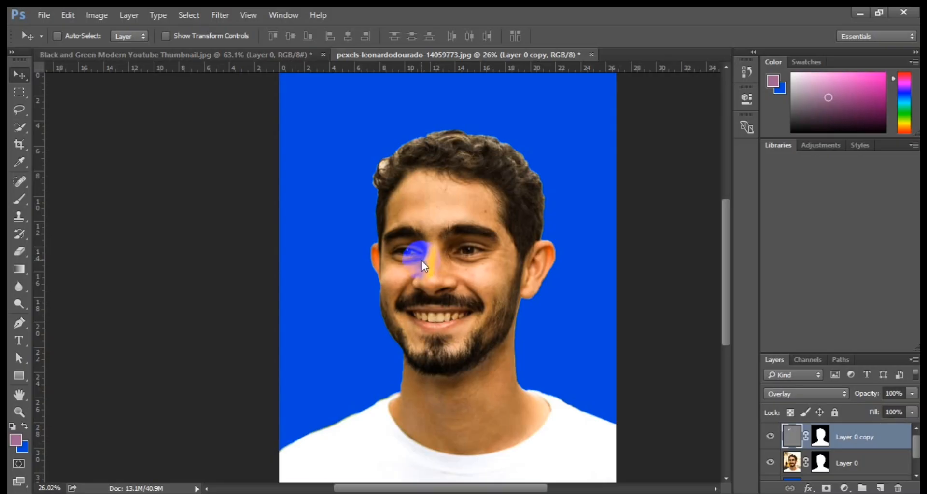
pyautogui.hotkey('ctrl', 'shift', 'alt', 'a')
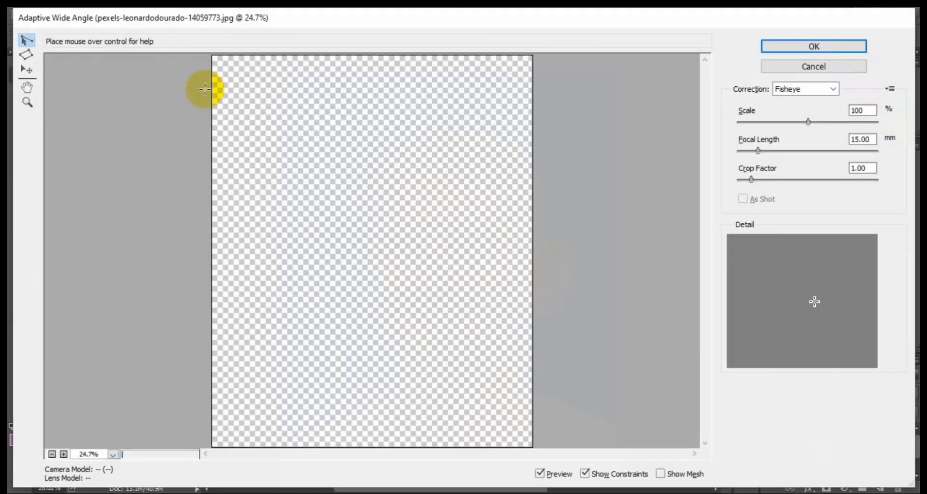
pyautogui.click(821, 68)
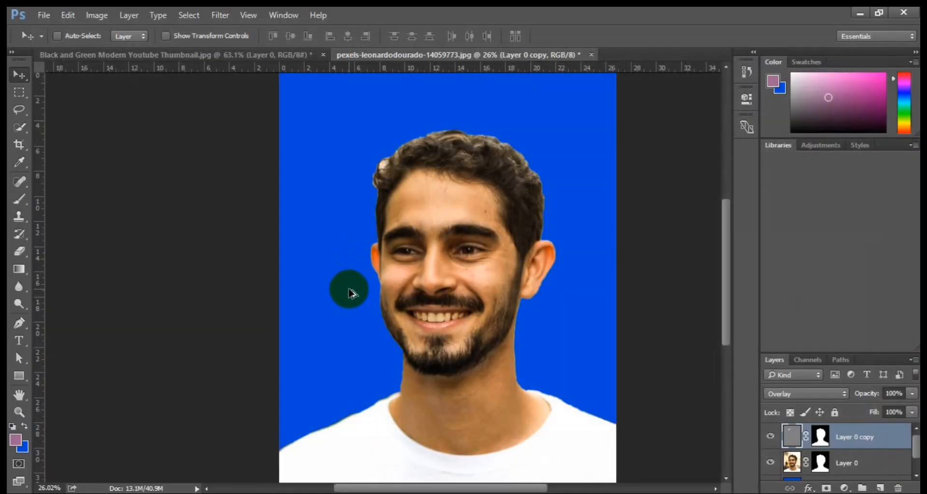
# Step: Open the Save for Web export and inspect the hair, face and shirt in its preview
pyautogui.hotkey('ctrl', 'shift', 'alt', 's')
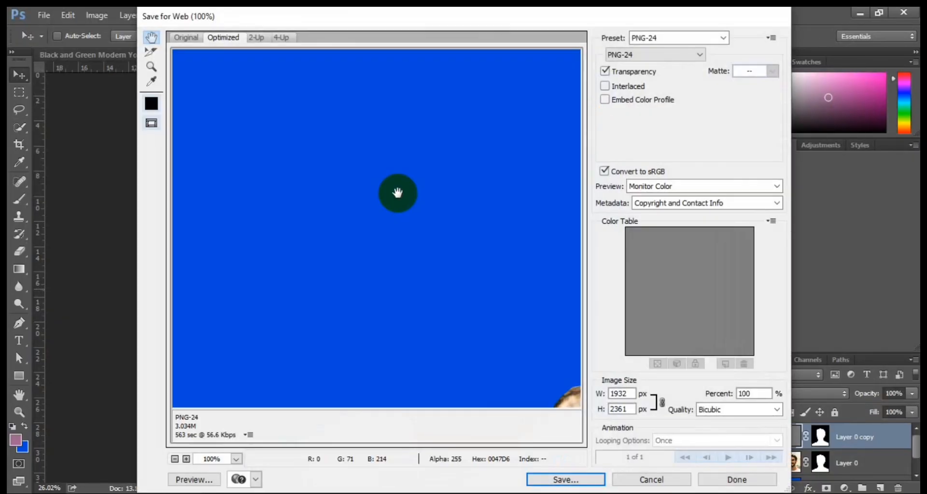
pyautogui.moveTo(454, 242); pyautogui.dragTo(333, 109)
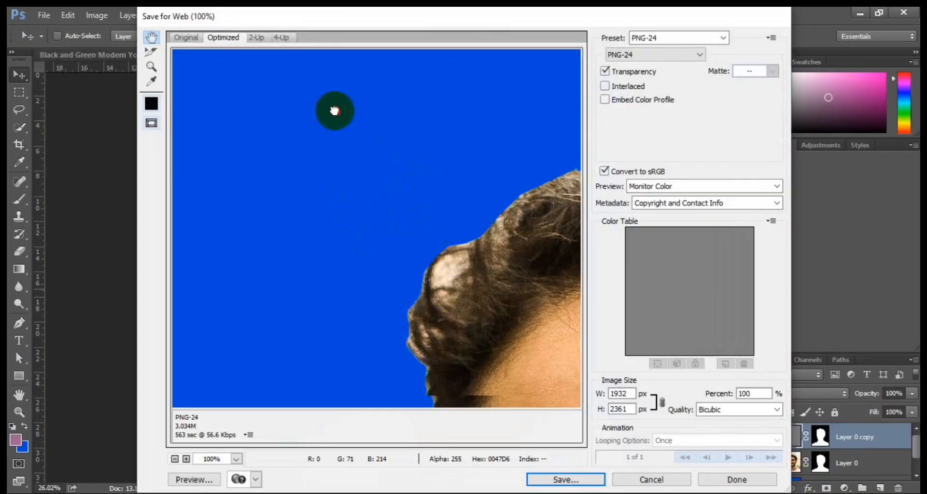
pyautogui.moveTo(471, 275); pyautogui.dragTo(372, 154)
pyautogui.moveTo(448, 238); pyautogui.dragTo(428, 155)
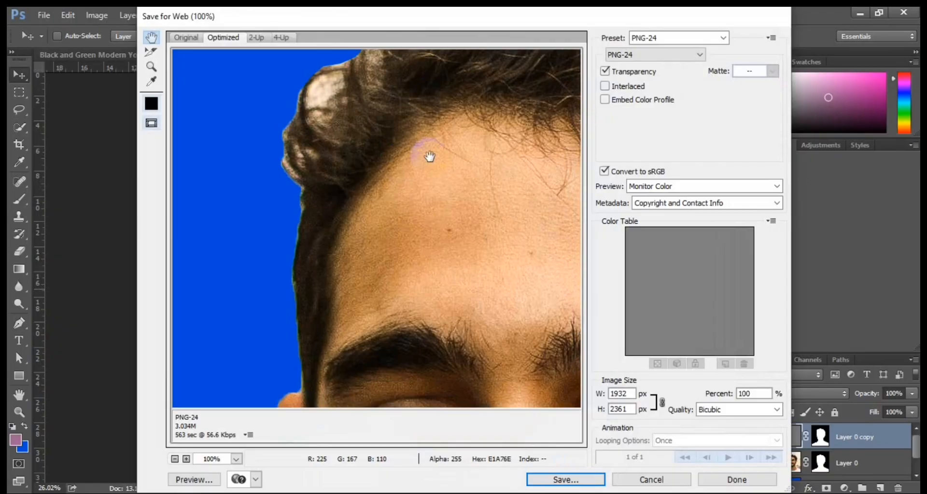
pyautogui.keyDown('alt'); pyautogui.click(453, 196); pyautogui.keyUp('alt')
pyautogui.keyDown('alt'); pyautogui.click(453, 193); pyautogui.keyUp('alt')
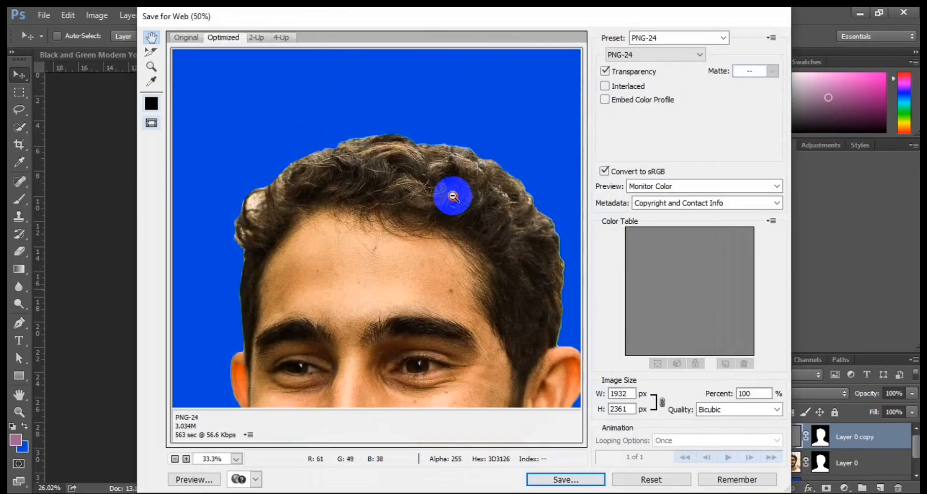
pyautogui.keyDown('alt'); pyautogui.click(453, 192); pyautogui.keyUp('alt')
pyautogui.moveTo(408, 233); pyautogui.dragTo(451, 109)
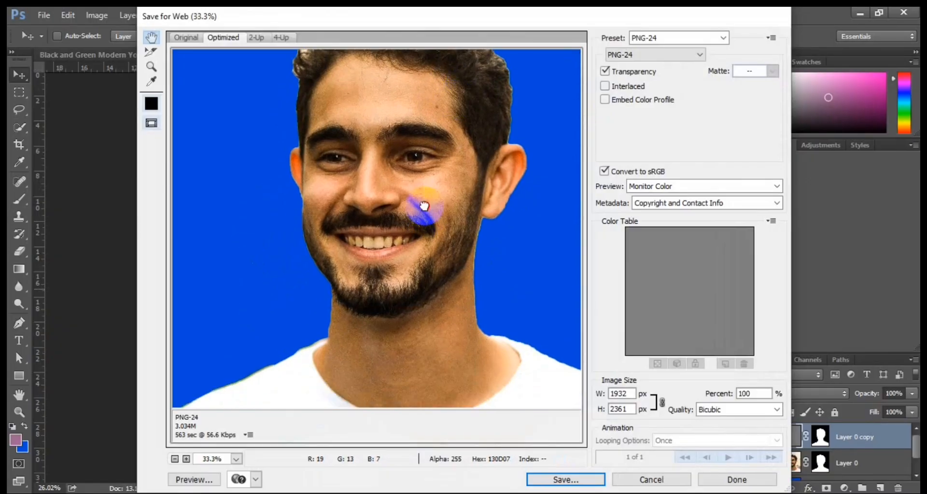
pyautogui.moveTo(422, 206); pyautogui.dragTo(418, 145)
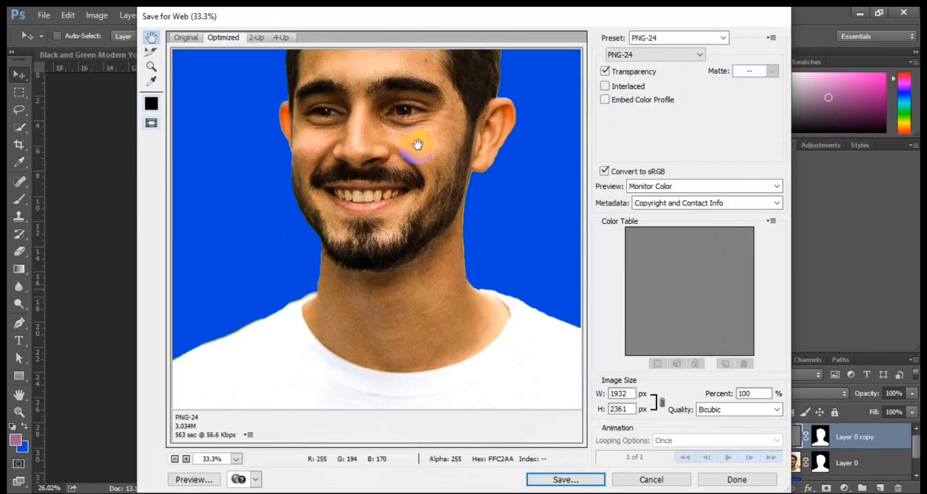
# Step: Set the export format to JPEG with Maximum quality
pyautogui.click(641, 54)
pyautogui.click(637, 73)
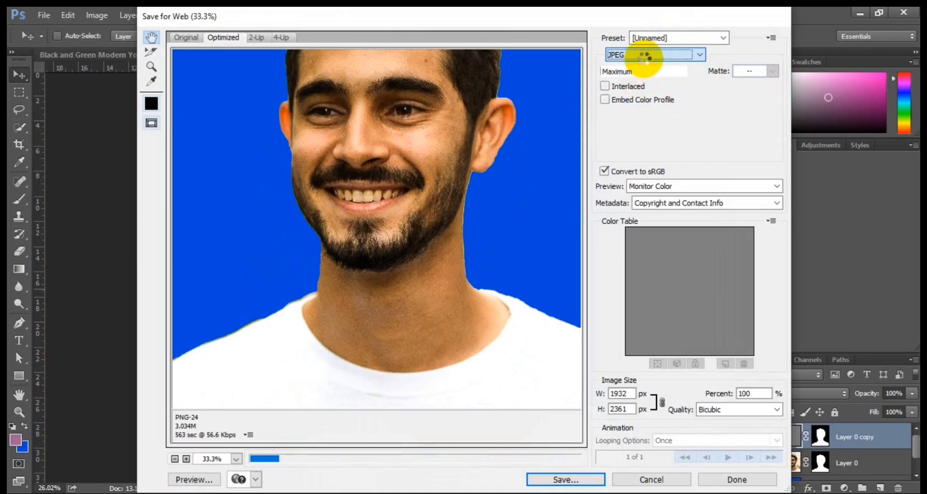
pyautogui.click(641, 53)
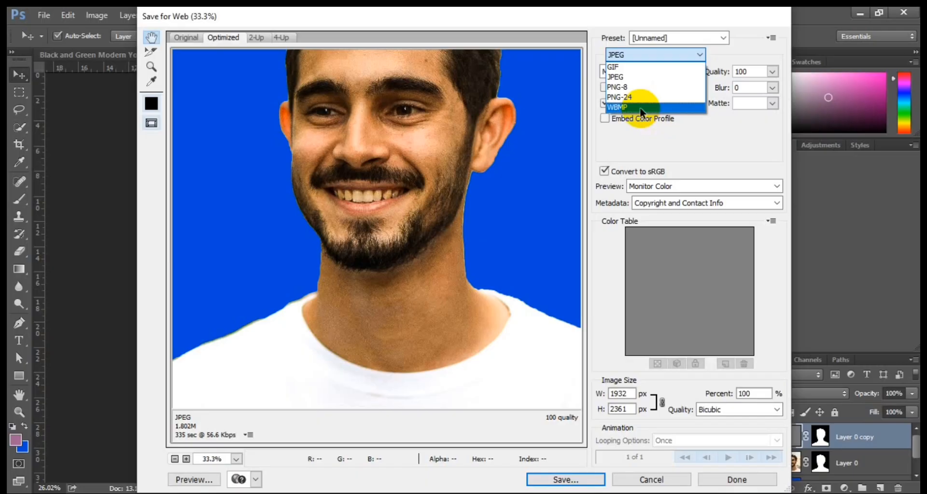
pyautogui.click(626, 77)
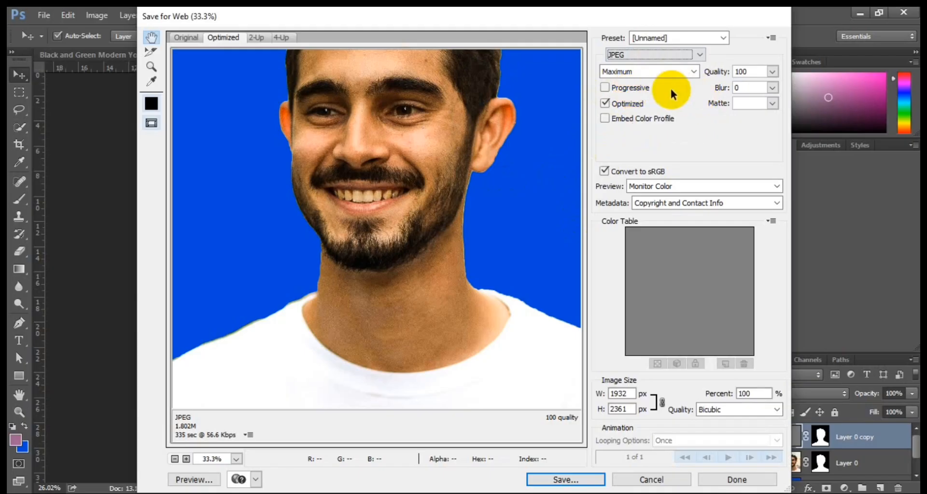
pyautogui.click(634, 69)
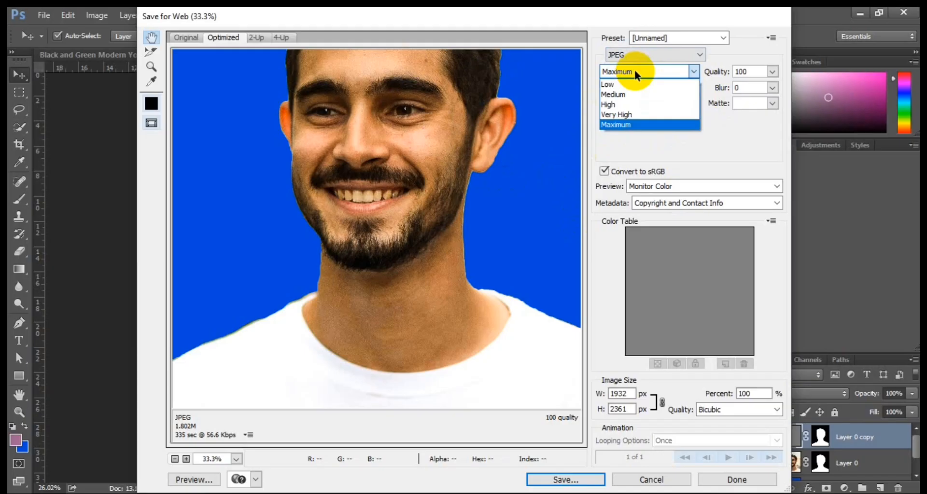
pyautogui.click(622, 124)
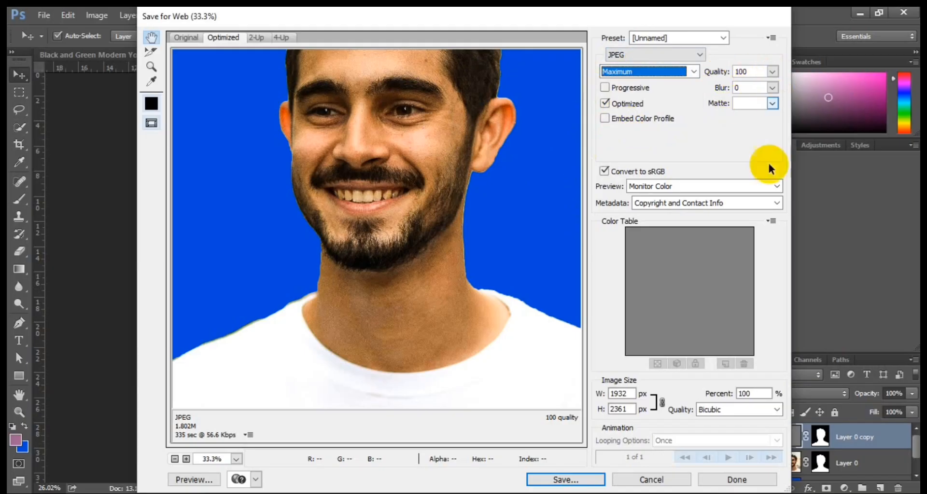
# Step: Save the exported image to the Desktop under the file name men
pyautogui.click(580, 480)
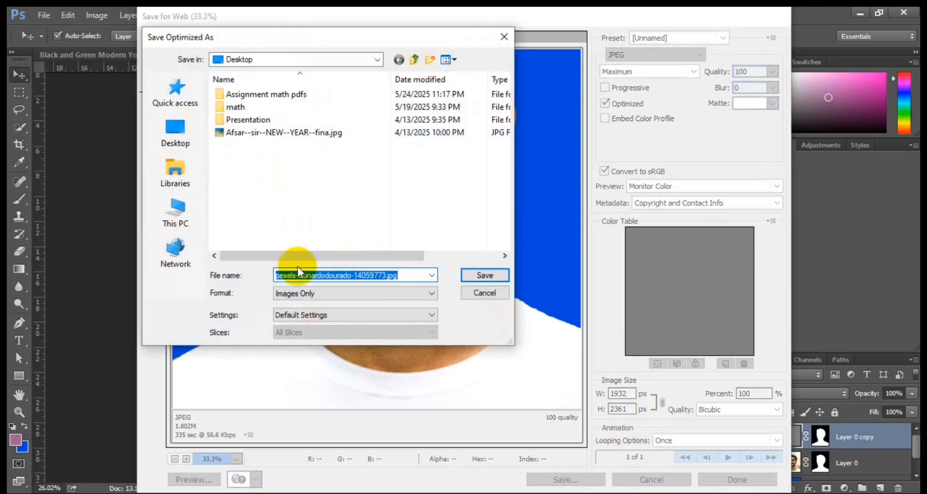
pyautogui.write('m')
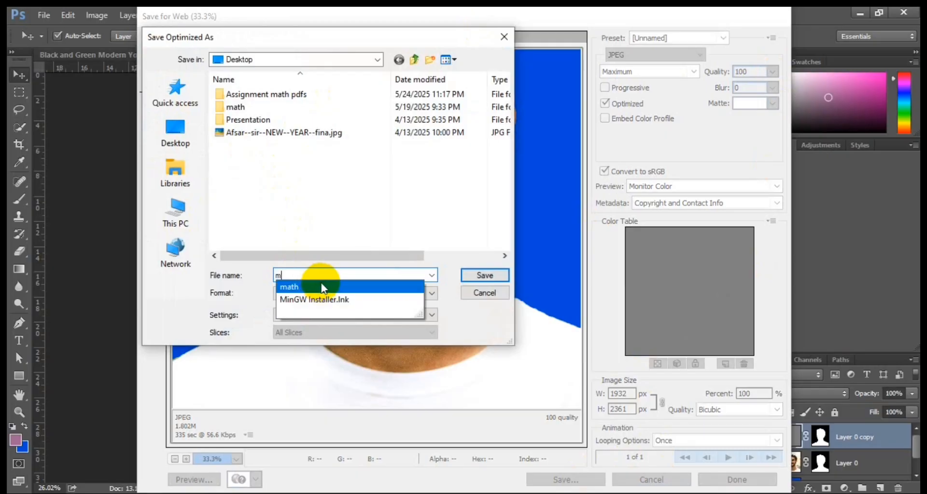
pyautogui.write('en')
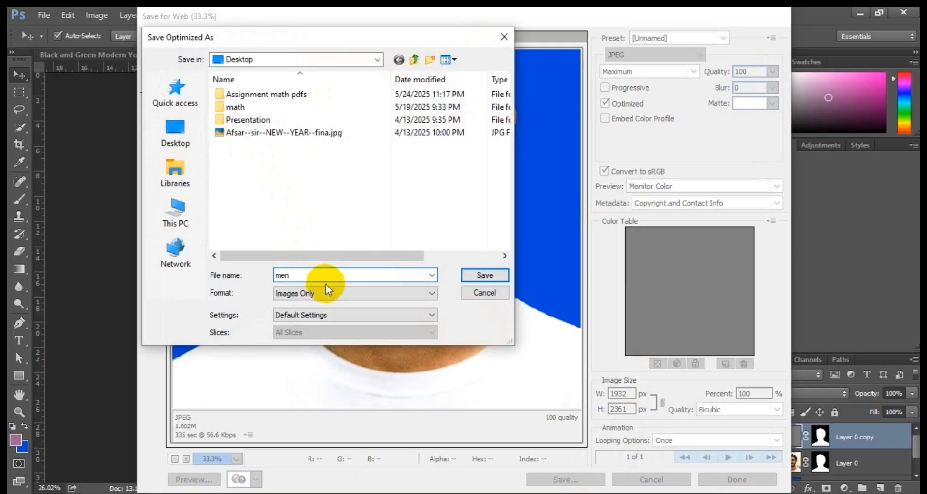
pyautogui.click(485, 276)
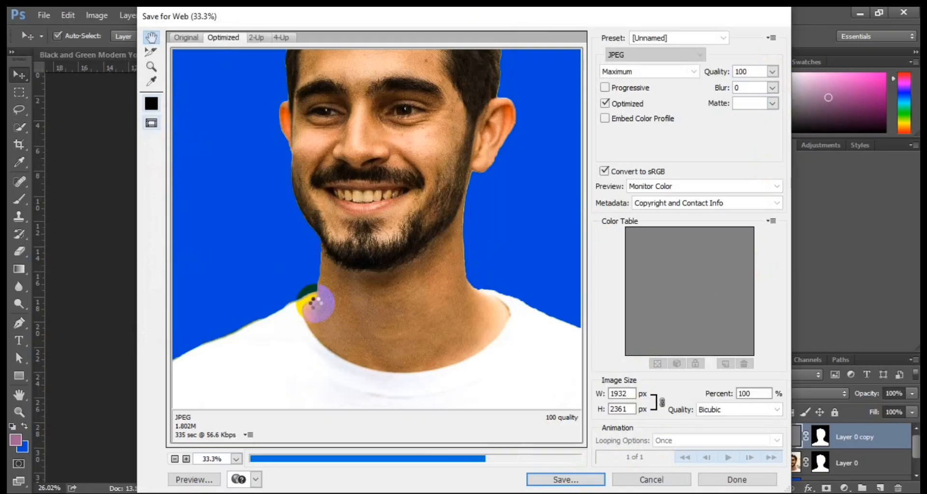